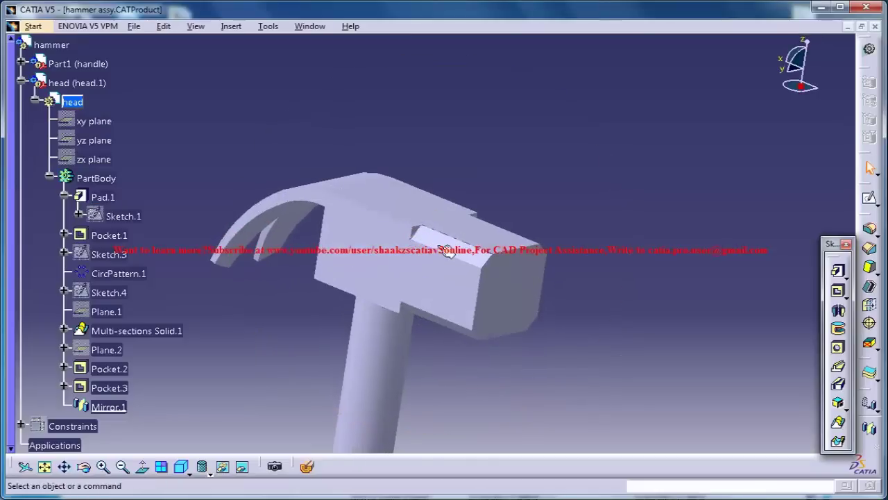
- Examine the finished hammer assembly from several angles, focusing on the head and the claw
mouse_move(294, 257)
middle_mouse_down()
mouse_move(316, 252)
mouse_move(305, 250)
middle_mouse_up()
middle_click_drag(363, 218, 333, 229)
middle_click_drag(196, 357, 186, 406)
scroll(288, 323, "up", 1)
middle_click_drag(292, 324, 372, 269)
scroll(445, 197, "down", 1)
middle_click_drag(448, 201, 479, 208)
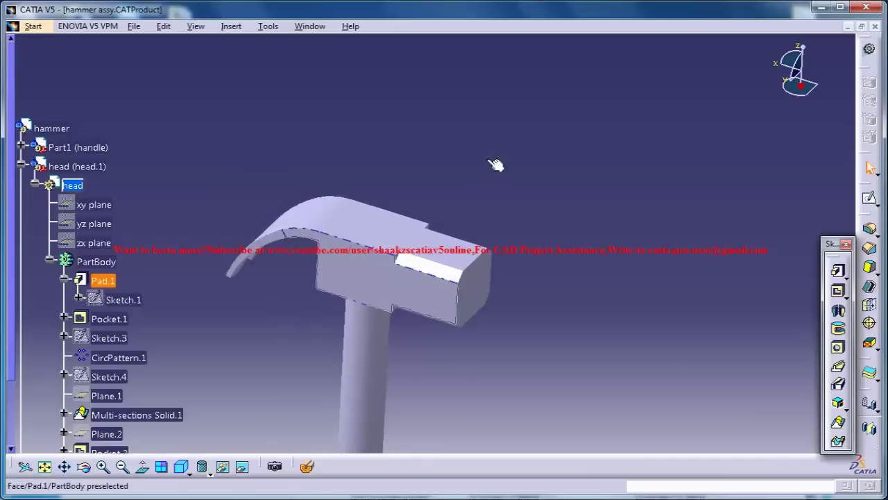
- Create a new empty Product document
left_click(134, 25)
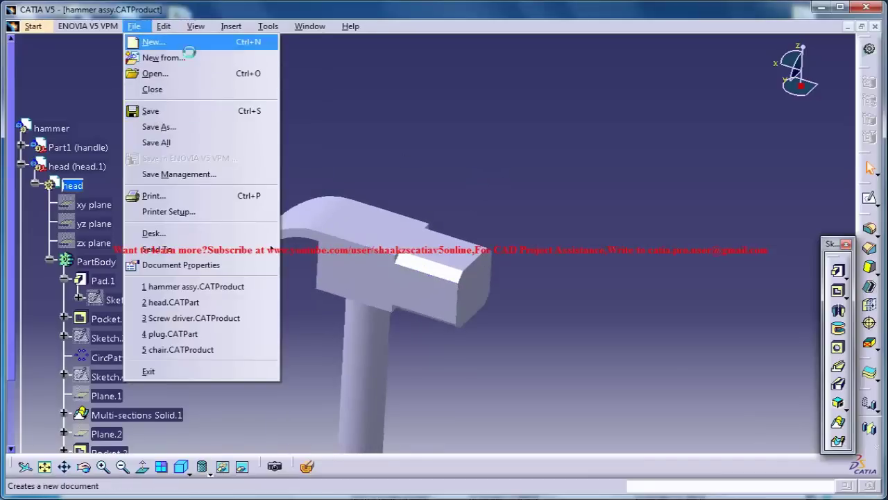
left_click(167, 43)
left_click(745, 388)
scroll(745, 389, "down", 2)
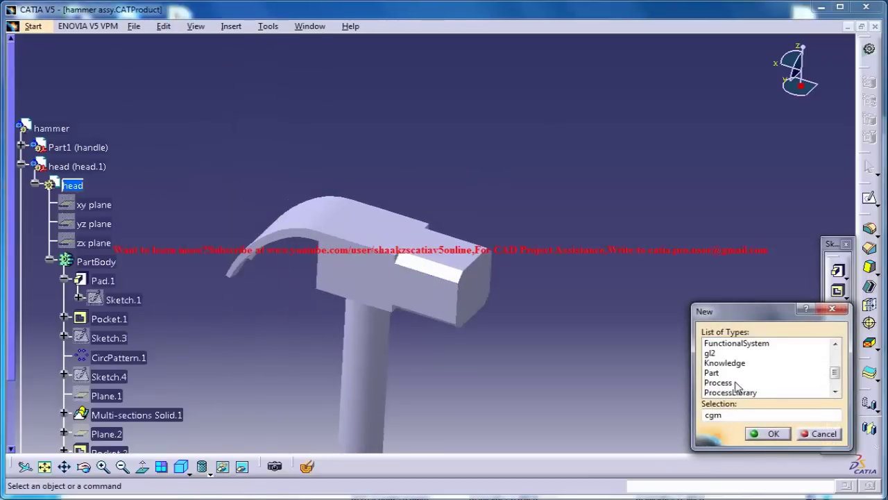
scroll(737, 386, "down", 1)
double_click(738, 374)
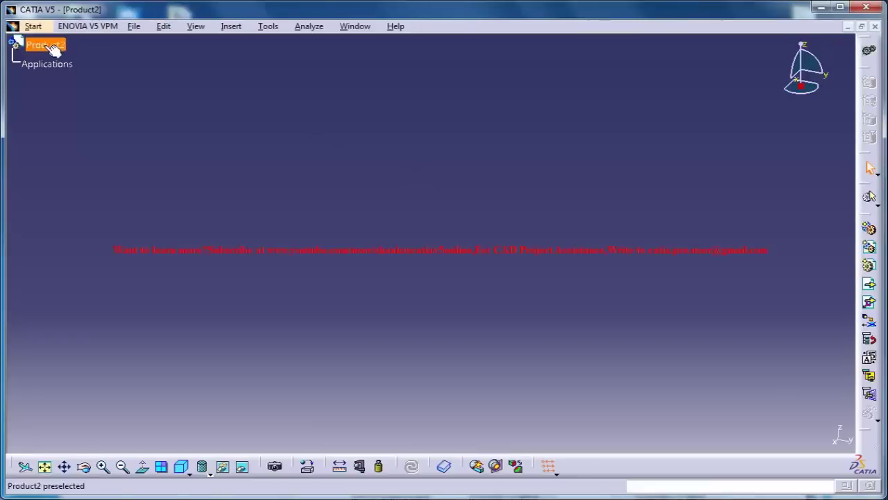
- Set the new product's part number to "hammer stydy"
right_click(46, 44)
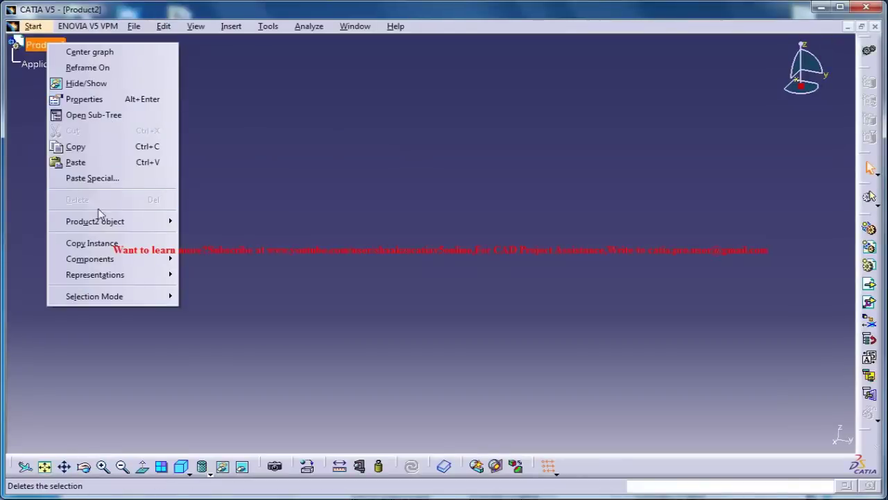
left_click(80, 99)
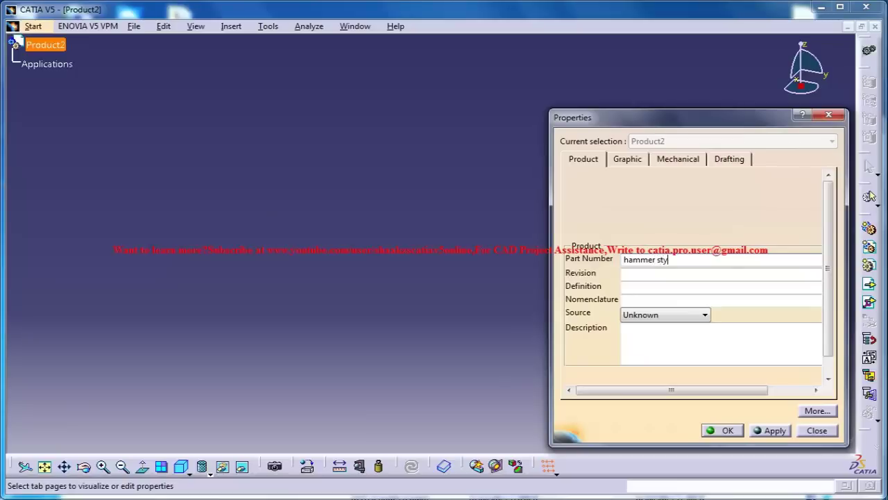
key("Return")
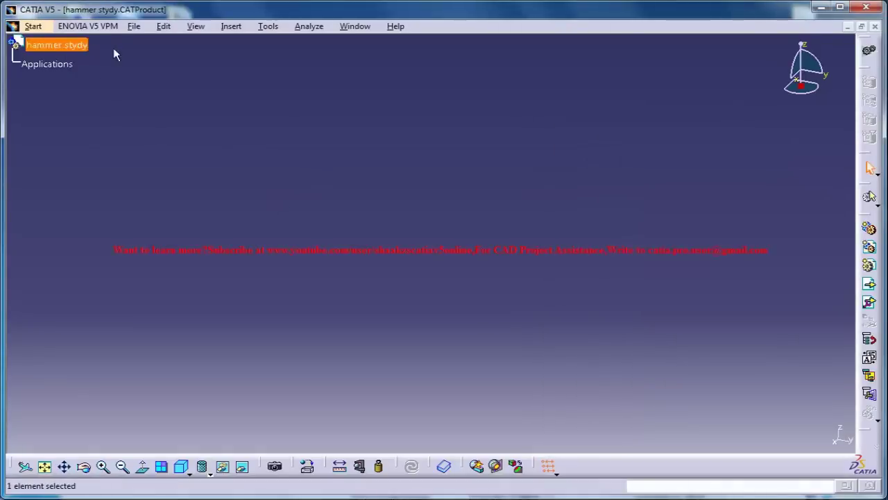
left_click(247, 150)
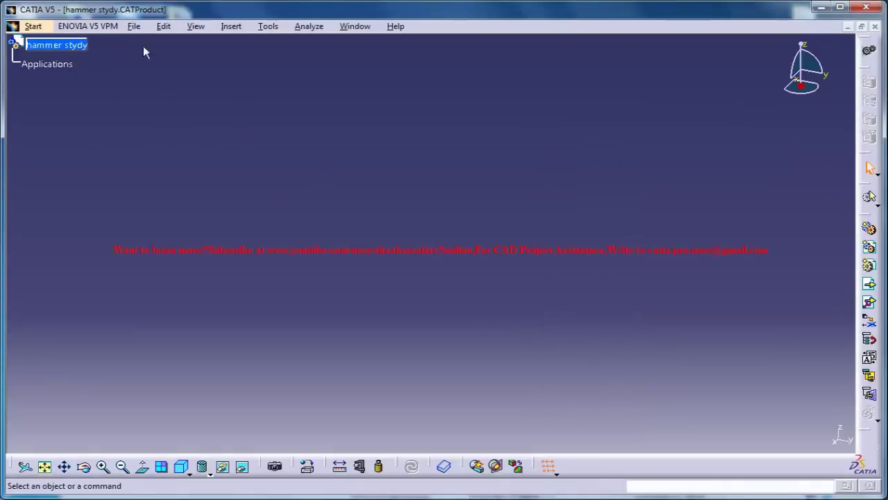
- Insert a new part into the hammer product and set its instance name to "head"
left_click(196, 25)
mouse_move(231, 25)
left_click(249, 243)
left_click(57, 45)
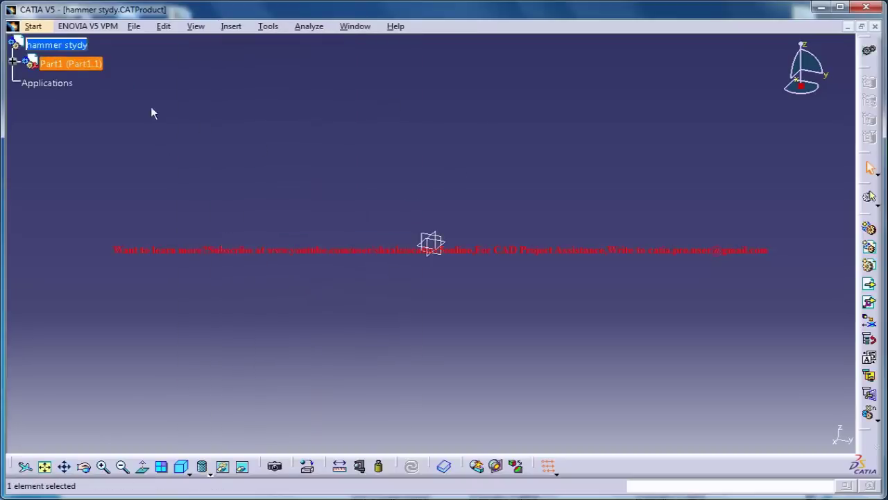
right_click(59, 64)
left_click(90, 120)
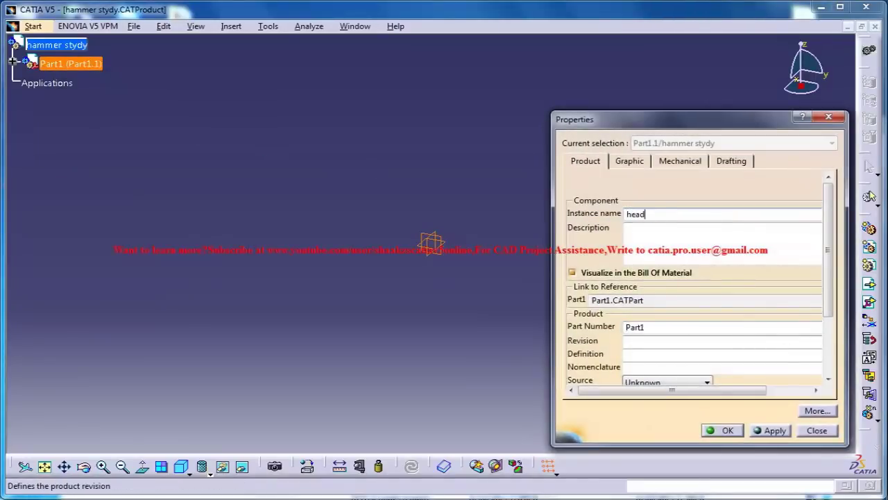
key("Return")
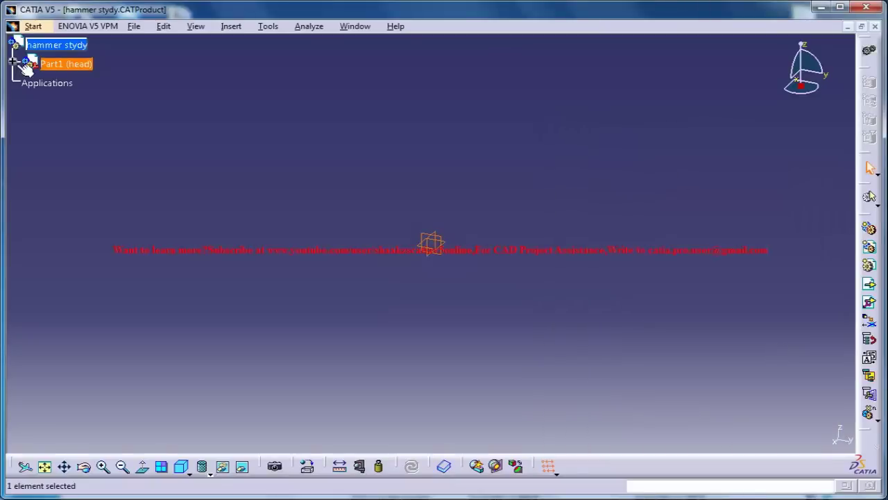
- Expand the head part in the tree and open its PartBody for editing in the Part Design workbench
left_click(12, 61)
left_click(28, 81)
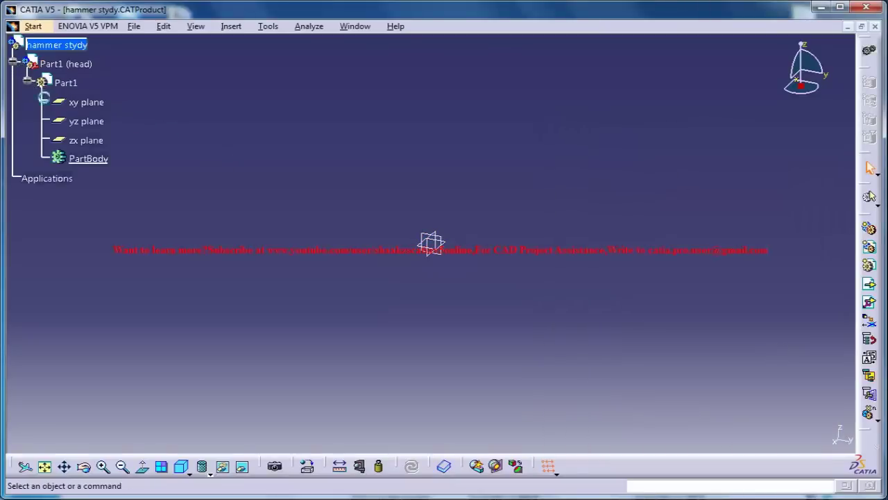
double_click(90, 159)
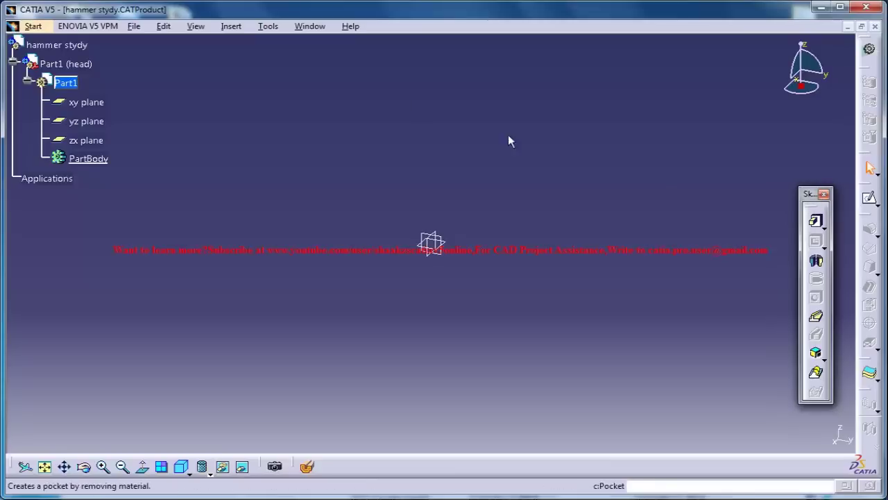
left_click(233, 29)
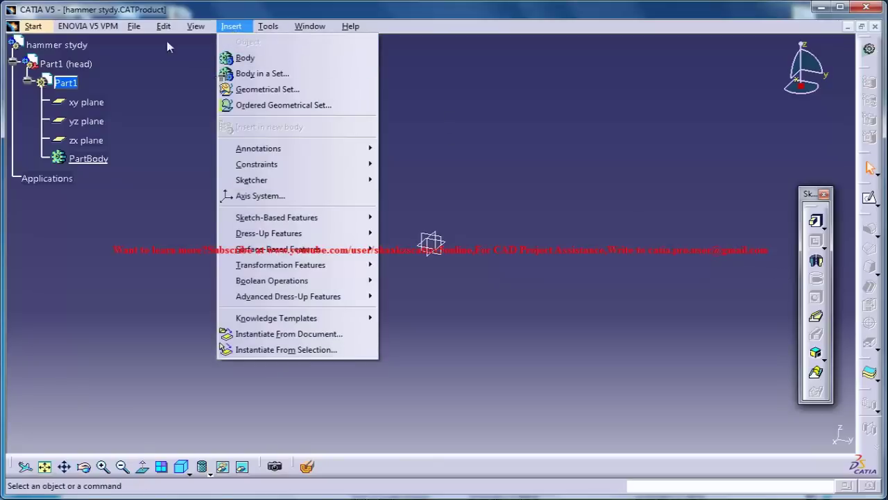
left_click(32, 26)
mouse_move(77, 58)
left_click(305, 59)
middle_click_drag(529, 208, 508, 179)
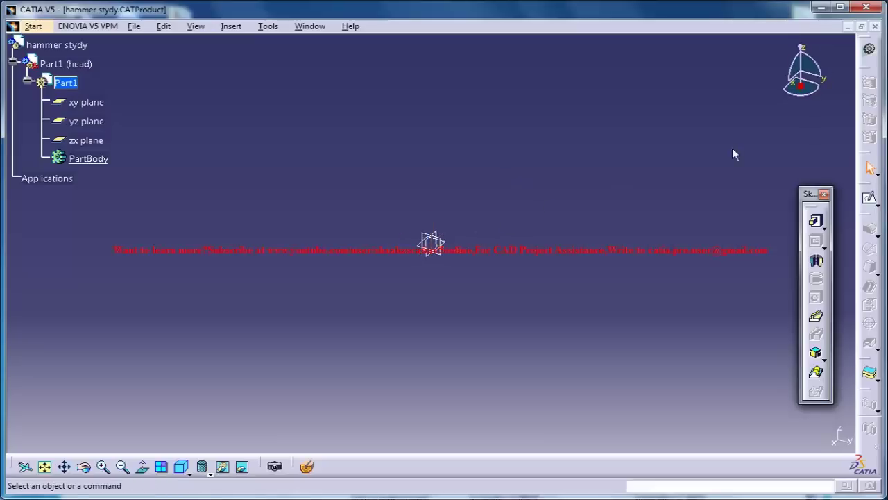
- Set the length unit to Centimeter (cm) in the Parameters and Measure options
left_click(271, 27)
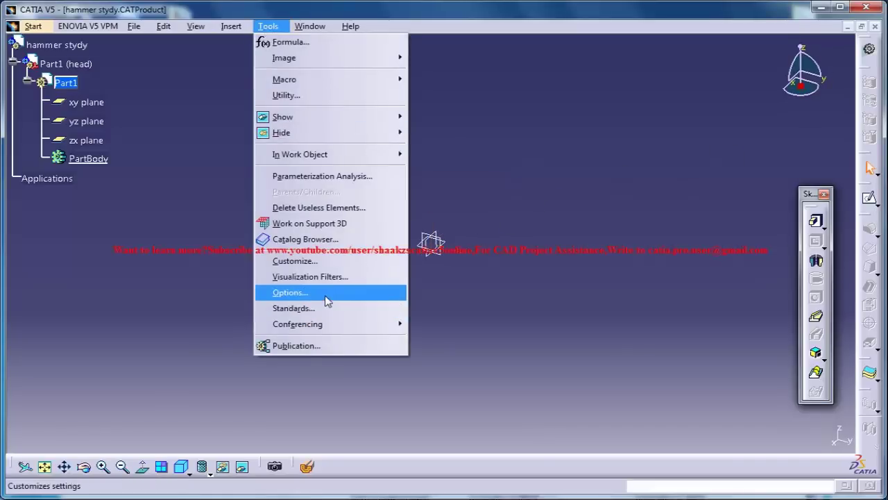
left_click(330, 296)
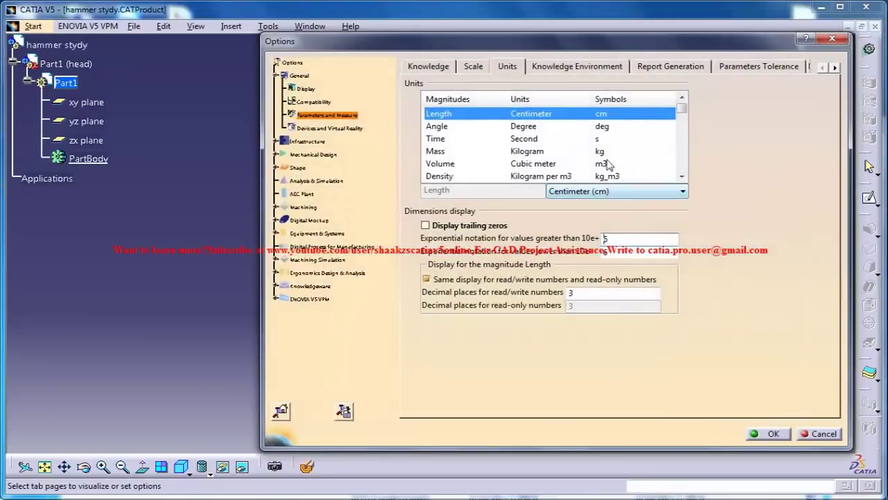
left_click(773, 434)
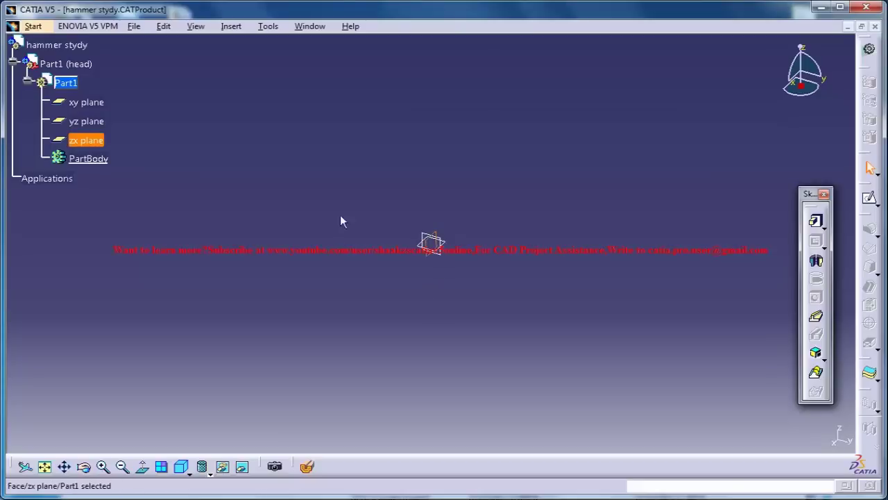
- Start a sketch on the zx plane and draw a centered rectangle about 3.64 by 2.73 cm around the origin
left_click(871, 197)
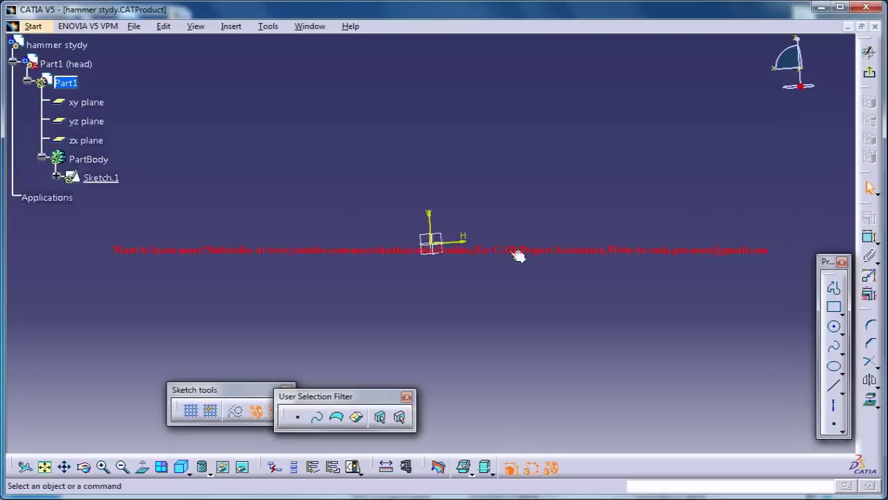
left_click(841, 311)
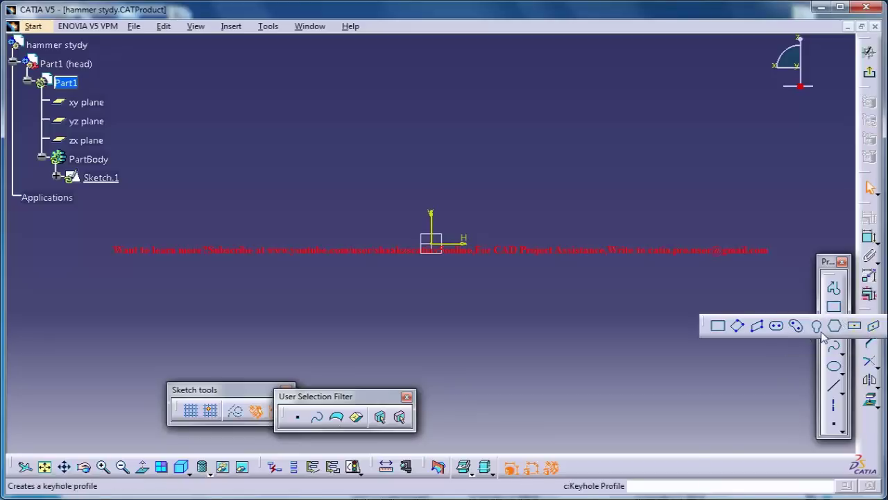
left_click(856, 329)
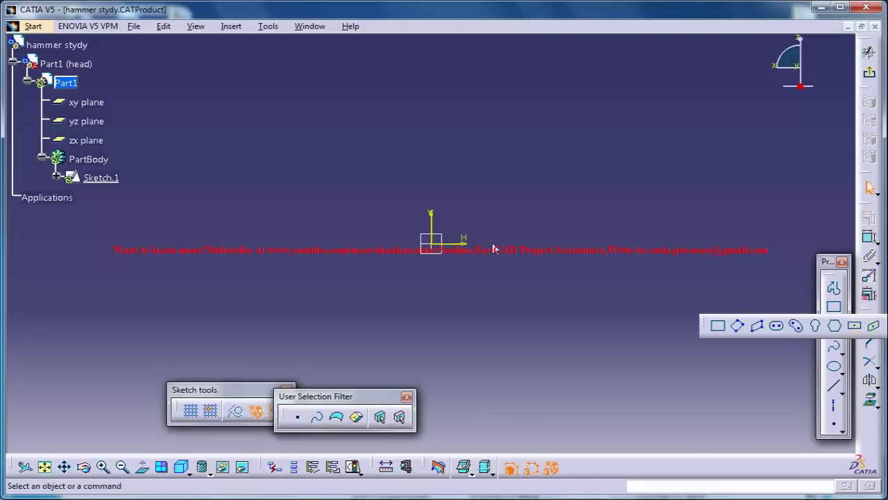
left_click(434, 247)
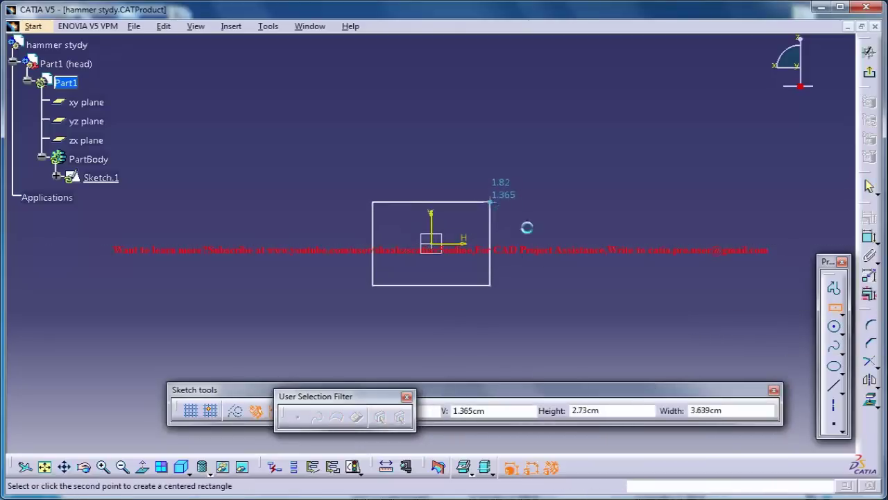
left_click(491, 202)
- Dimension the rectangle's upper edge and set its width to 2.5 cm
left_click(869, 237)
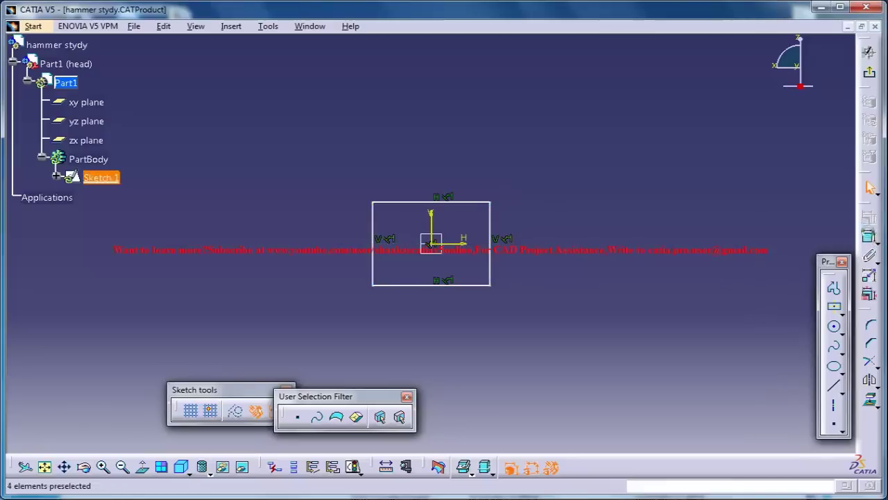
left_click(870, 237)
left_click(437, 202)
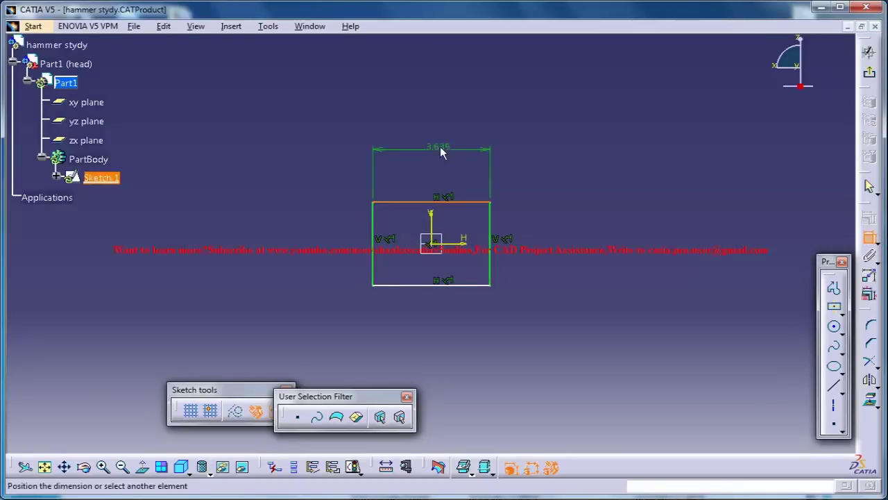
double_click(440, 147)
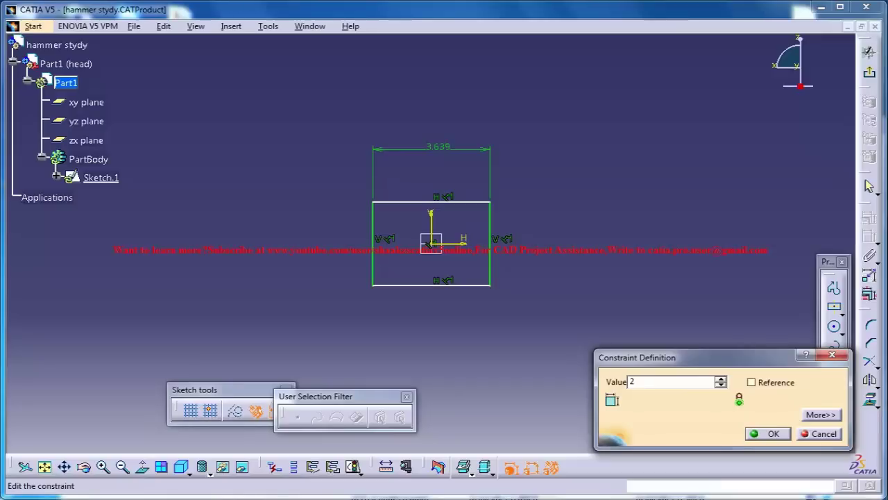
key("Return")
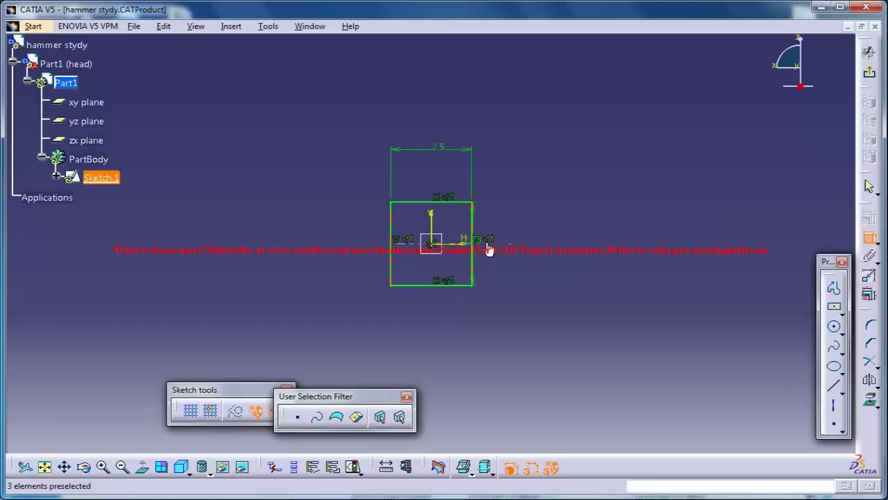
- Set the rectangle's height dimension to 2.5 cm
mouse_move(484, 262)
middle_mouse_down()
mouse_move(488, 192)
mouse_move(501, 182)
mouse_move(539, 262)
middle_mouse_up()
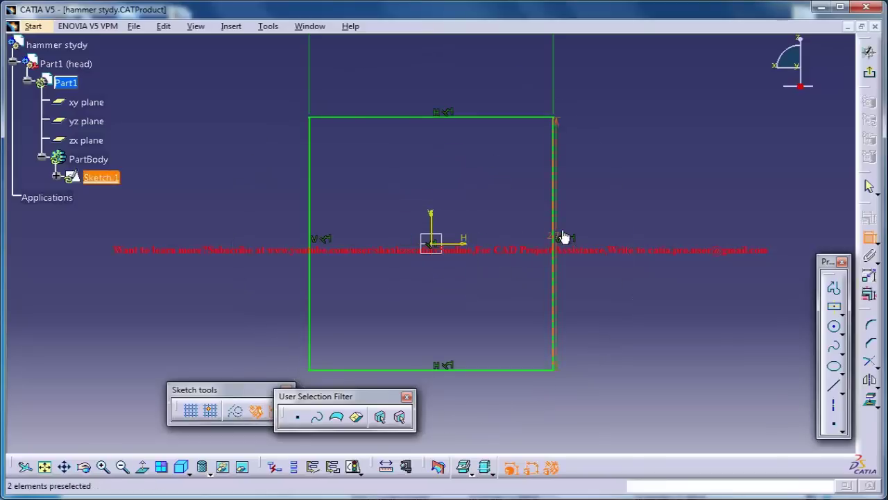
double_click(564, 237)
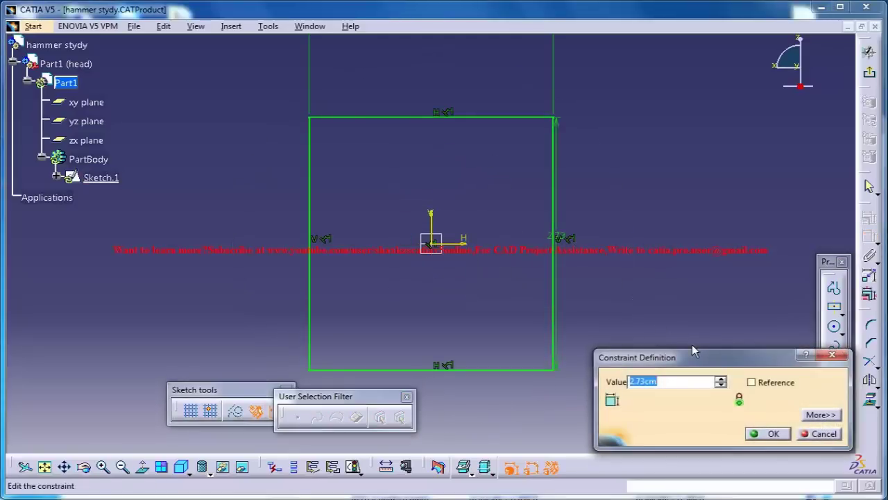
type("2")
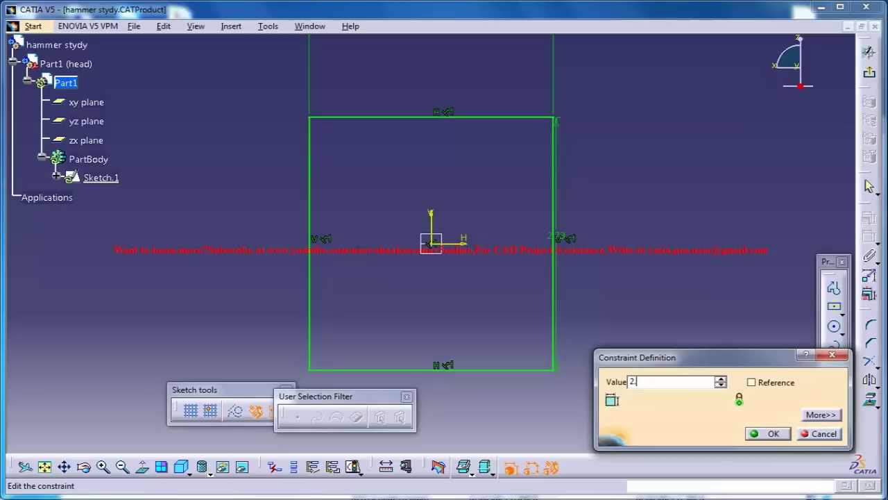
type(".5")
key("Return")
middle_click_drag(674, 229, 667, 223)
mouse_move(669, 279)
middle_mouse_down()
mouse_move(621, 310)
mouse_move(642, 347)
middle_mouse_up()
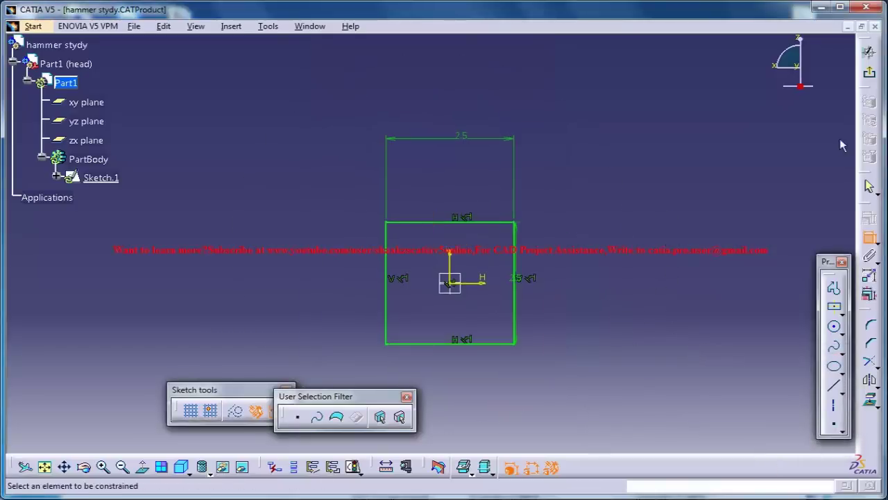
- Exit the sketch and start a Pad from the square profile with its direction reversed
left_click(869, 72)
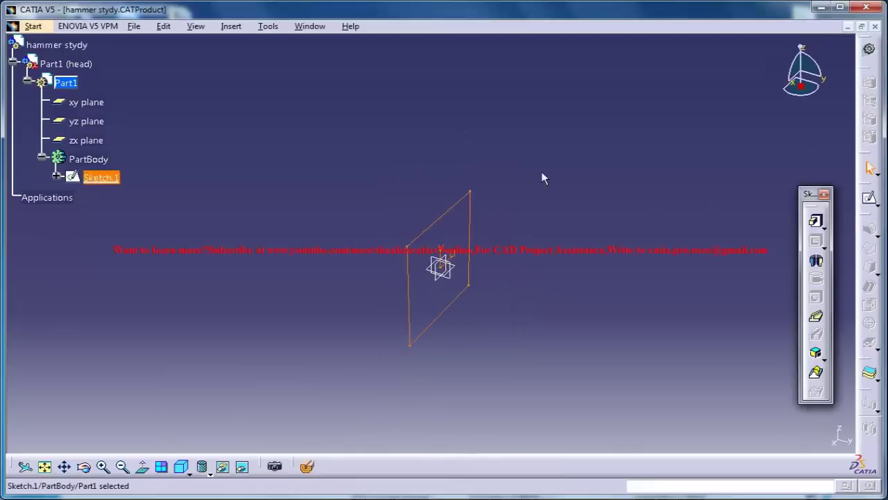
left_click(813, 221)
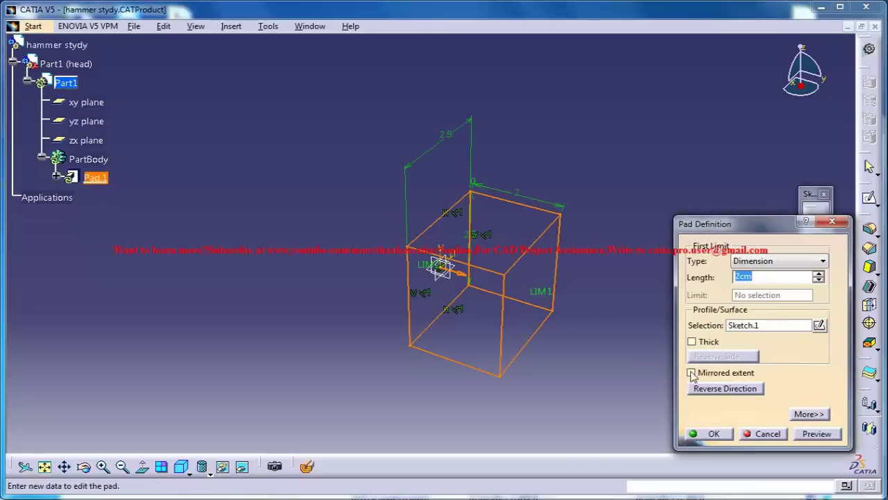
left_click(725, 388)
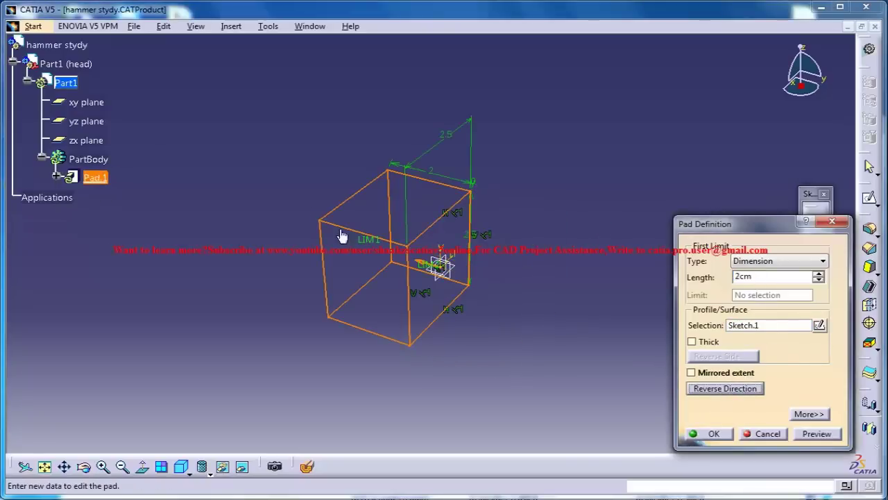
- Change the view's render style to parallel projection
left_click(195, 25)
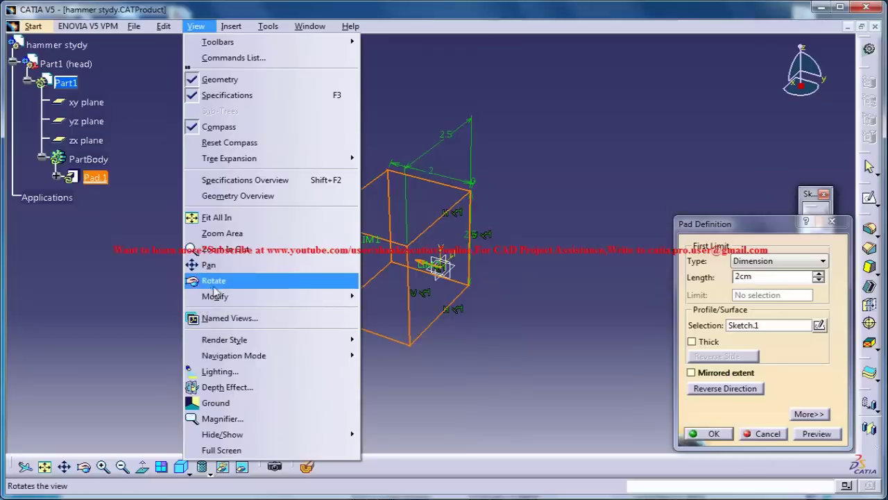
mouse_move(252, 344)
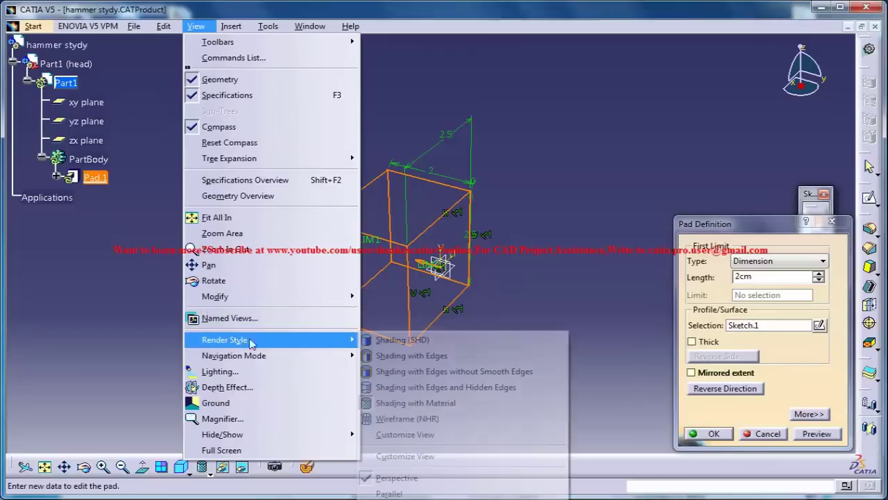
left_click(420, 493)
- Lengthen the pad of the square profile into an elongated block and complete it
left_click_drag(766, 277, 589, 273)
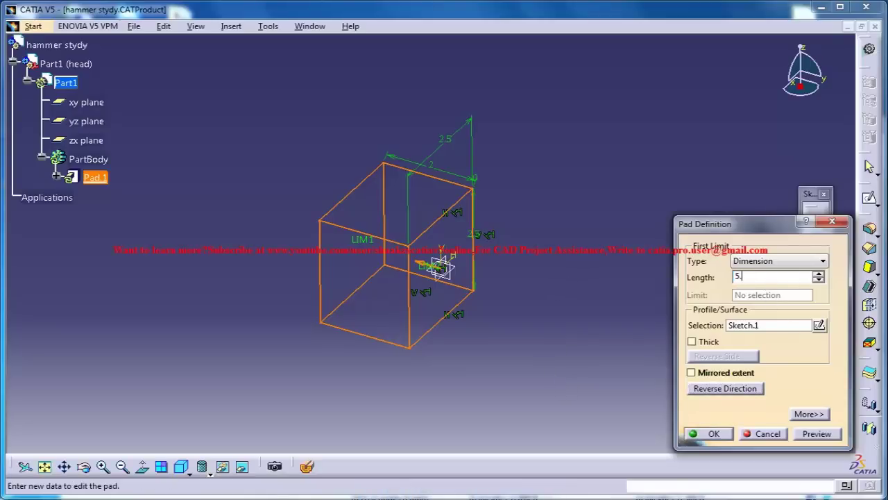
key("Return")
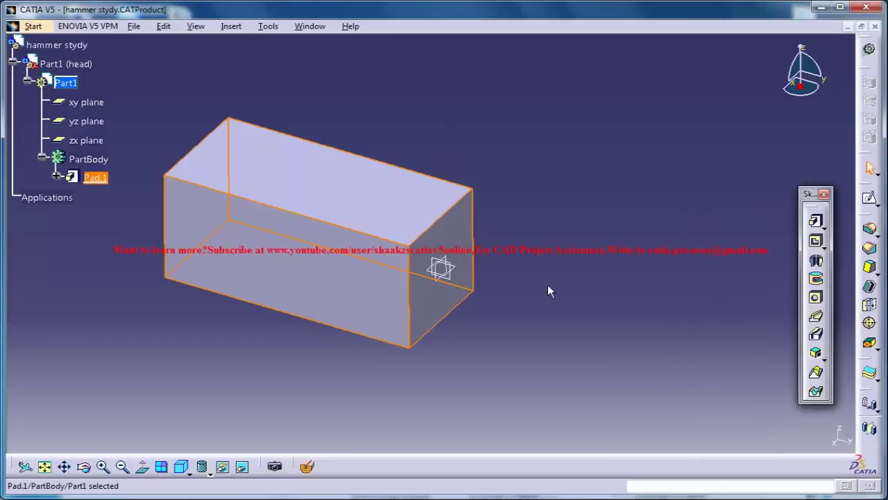
left_click(567, 240)
middle_click_drag(553, 288, 396, 256)
middle_click_drag(341, 280, 413, 330)
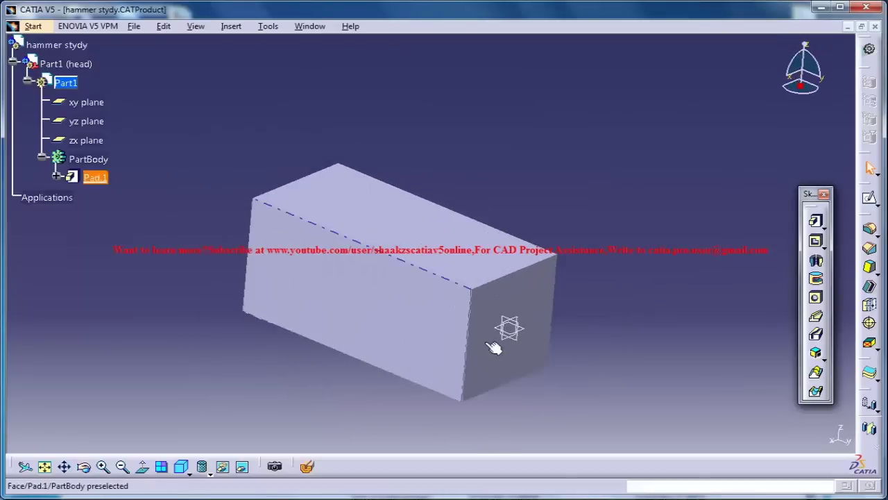
middle_click_drag(343, 297, 620, 293)
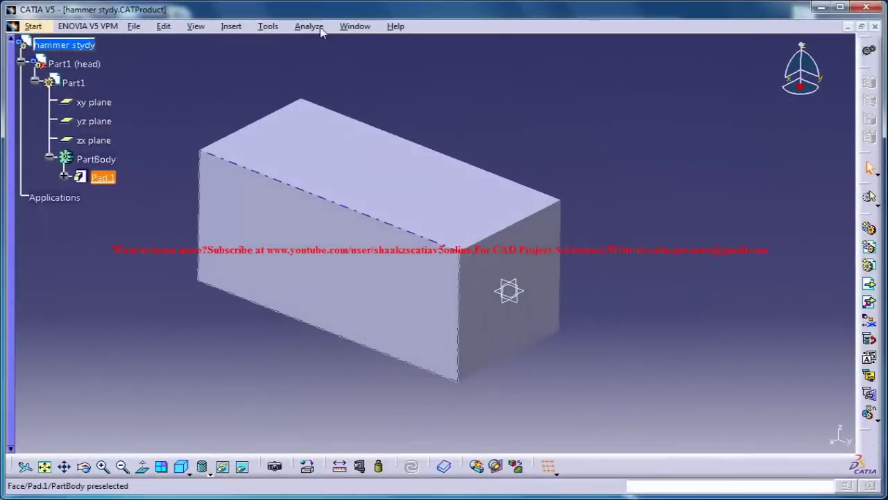
- Switch to the hammer assy.CATProduct document and bring its finished head into view as a reference
left_click(355, 25)
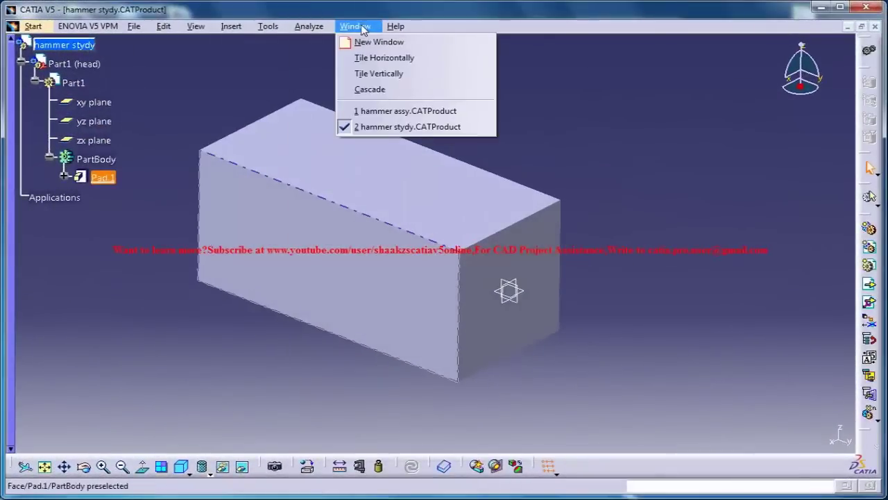
left_click(390, 115)
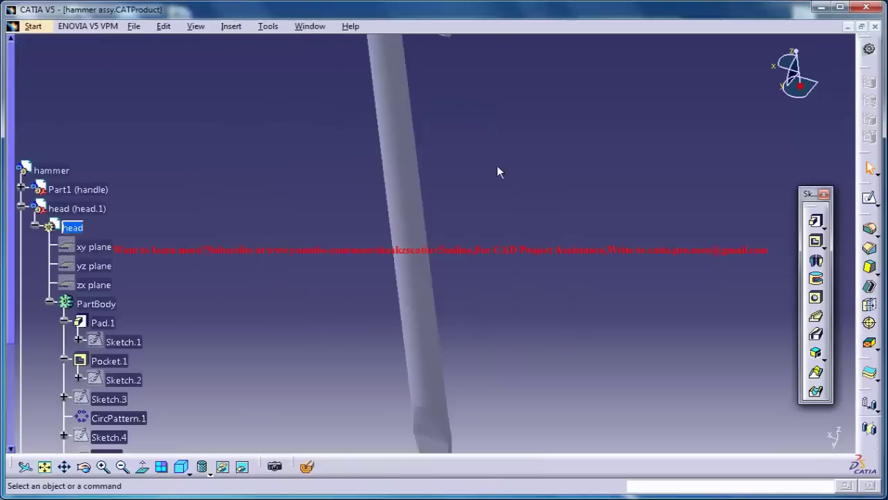
middle_click_drag(455, 192, 466, 162)
middle_click_drag(490, 131, 492, 242)
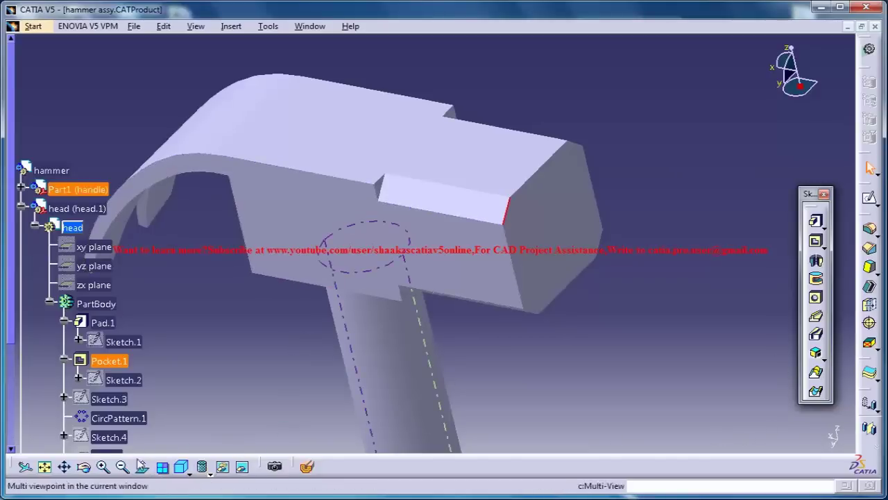
- Undock the View toolbar and show the Measure toolbar
left_click_drag(17, 470, 125, 416)
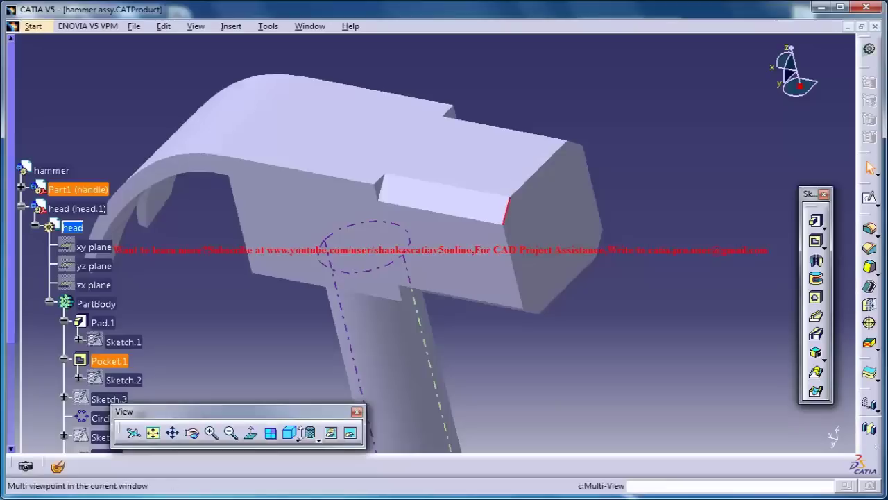
right_click(664, 476)
left_click(667, 397)
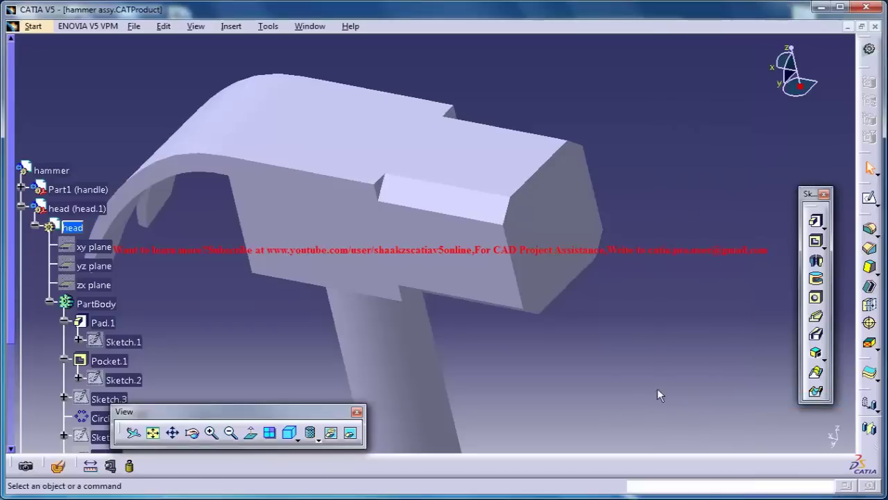
- Measure the short bevel edge on the reference head's striking face and return to hammer stydy.CATProduct
left_click(510, 215)
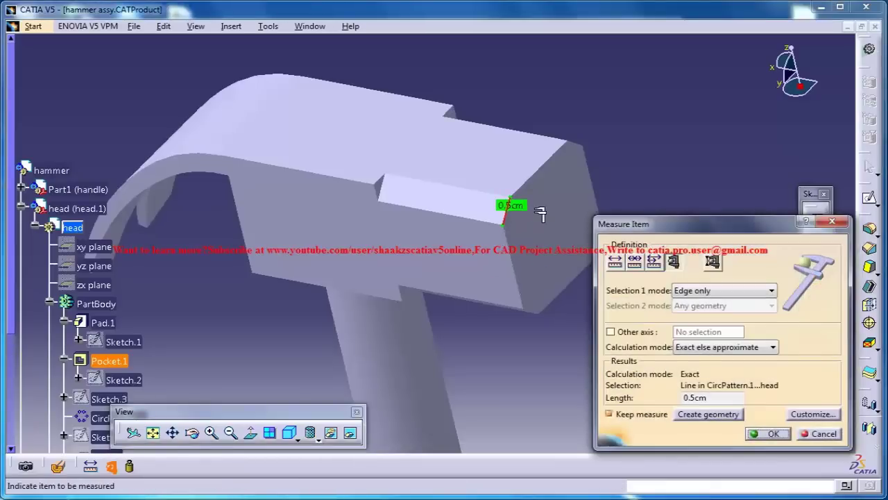
left_click(833, 222)
left_click(310, 26)
left_click(350, 128)
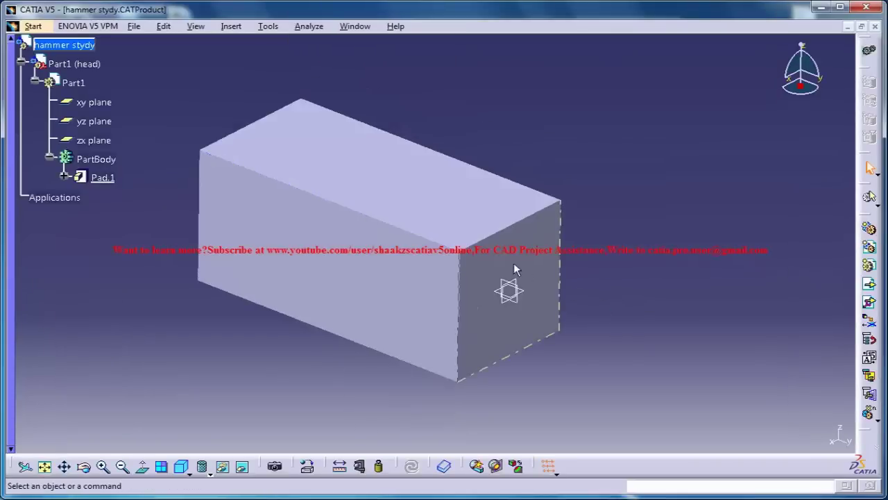
- Activate the head part for editing and start a sketch on the square end face of the pad
left_click(680, 169)
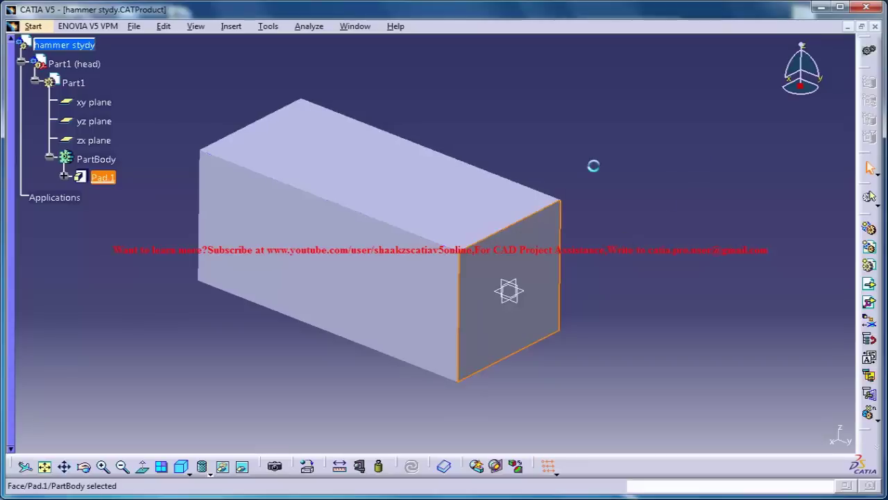
double_click(104, 179)
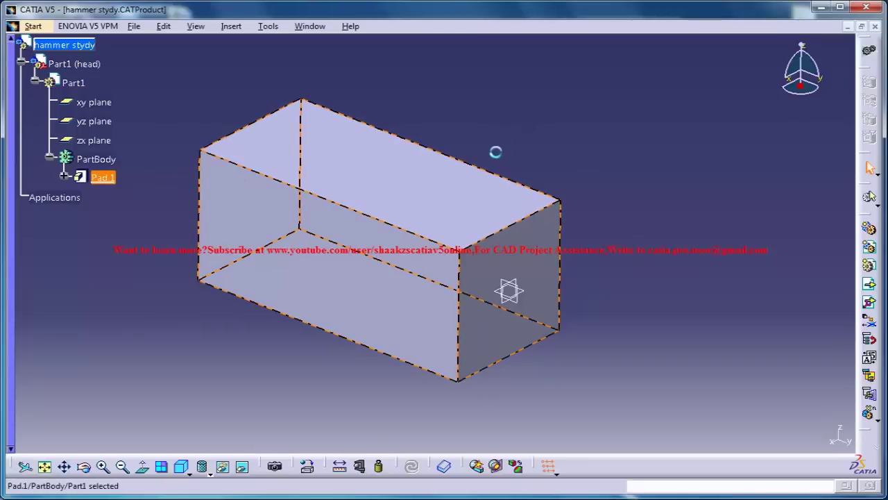
left_click(496, 269)
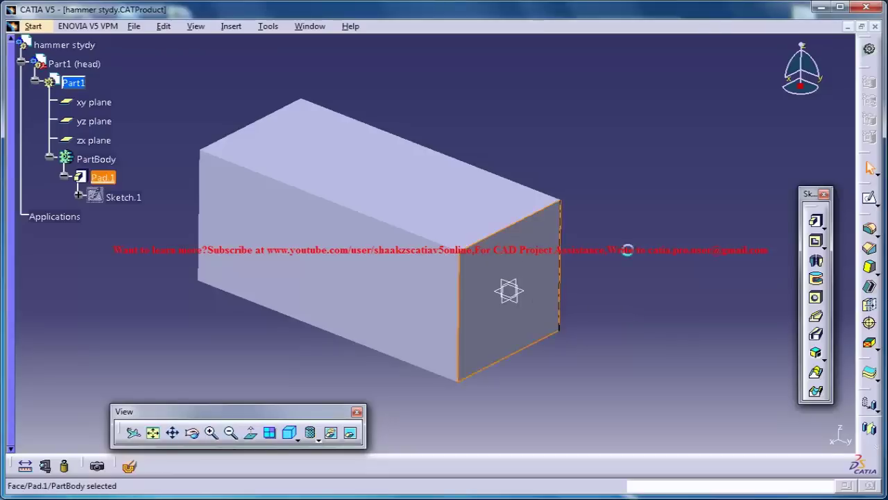
left_click(869, 198)
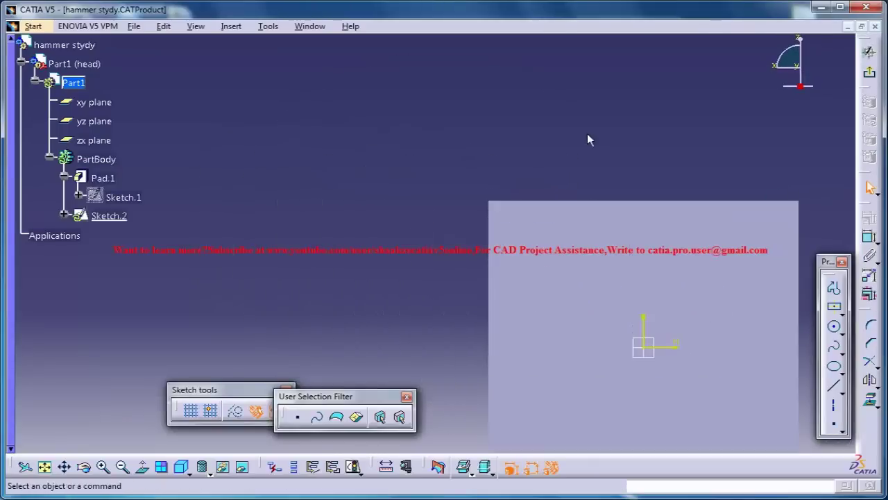
- Sketch a slanted line about 1 cm long across the upper-left corner of the square face
left_click(836, 389)
left_click(305, 263)
left_click(392, 183)
- Dimension the slanted line and set its length to 0.5 cm
left_click(869, 236)
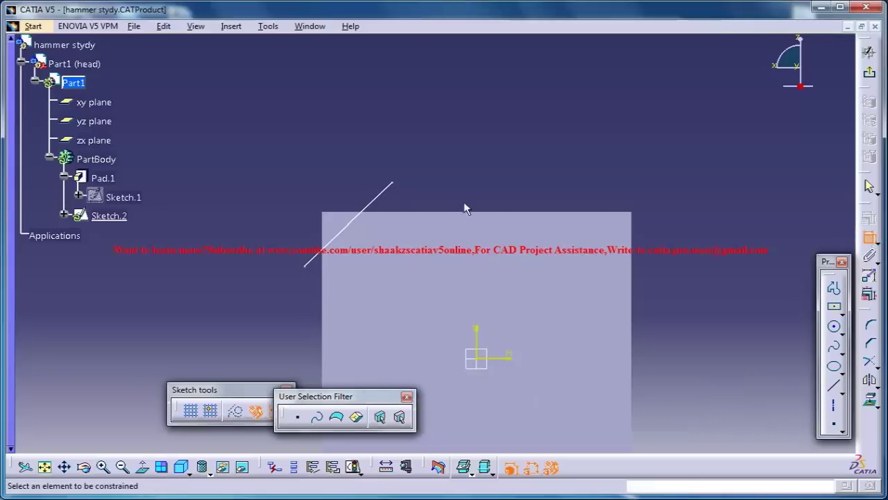
left_click(383, 191)
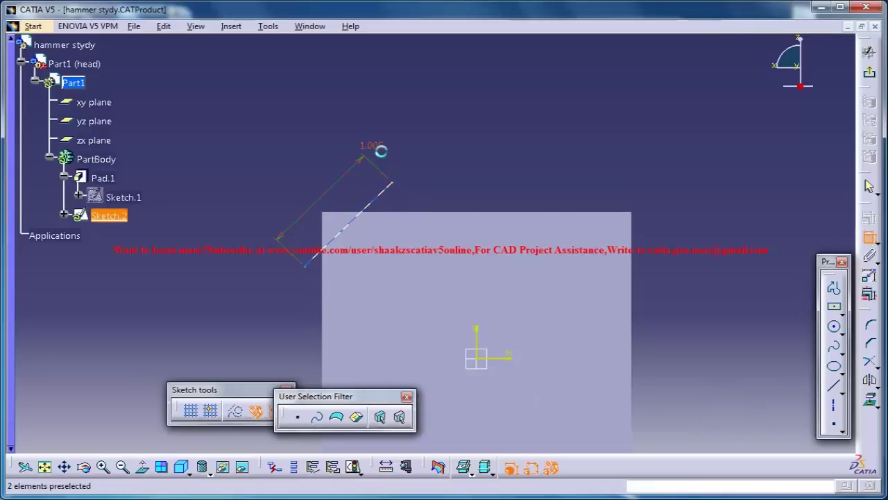
double_click(372, 147)
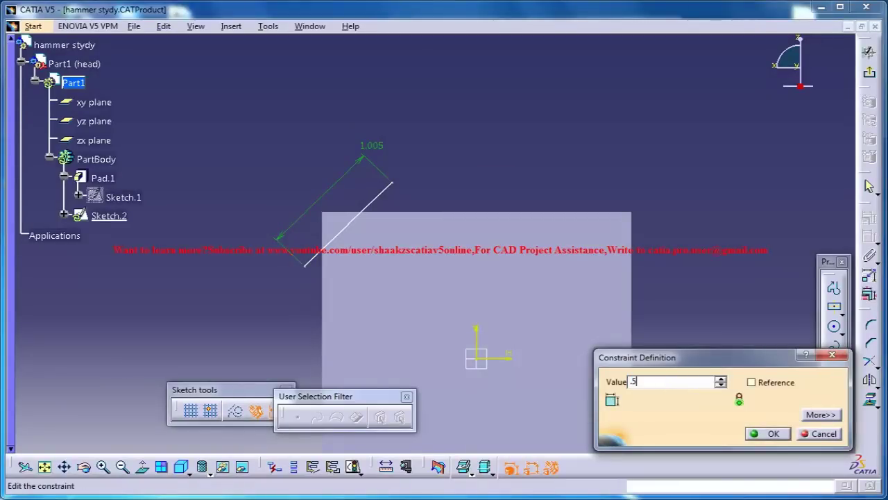
key("Return")
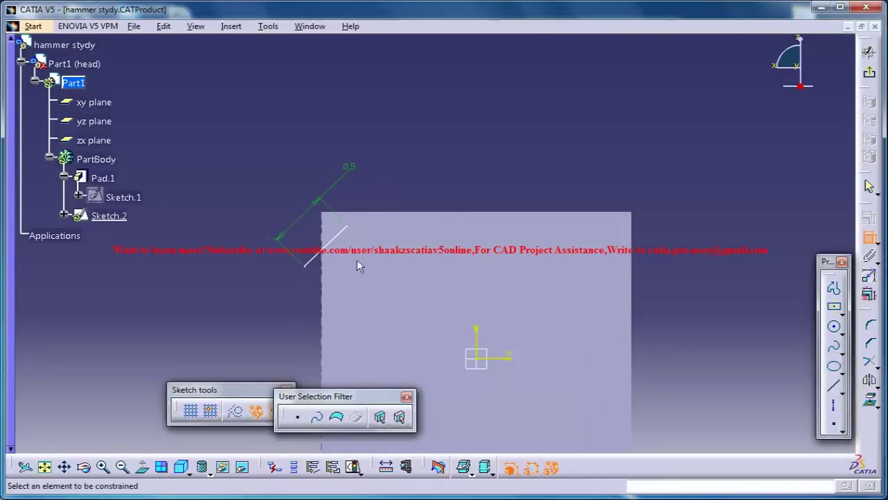
- Constrain the line's upper endpoint coincident with the face's top edge and its lower endpoint with the left edge
left_click(347, 226)
right_click(410, 180)
left_click(448, 236)
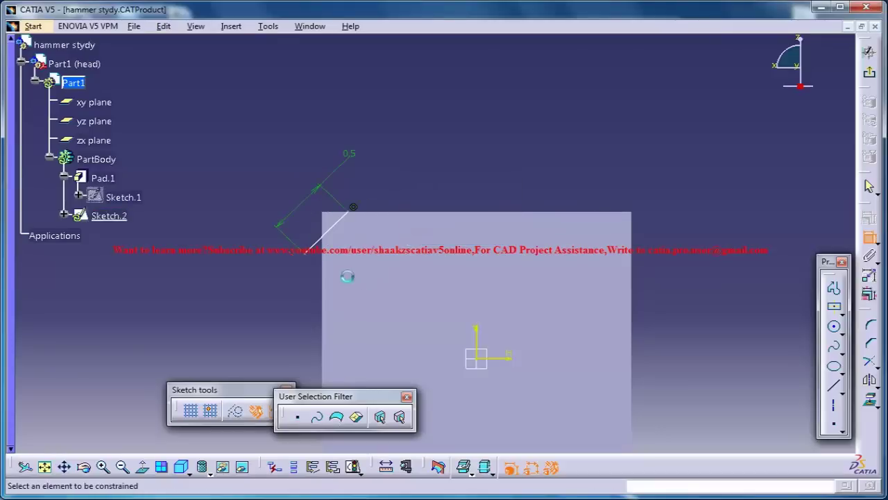
left_click(312, 266)
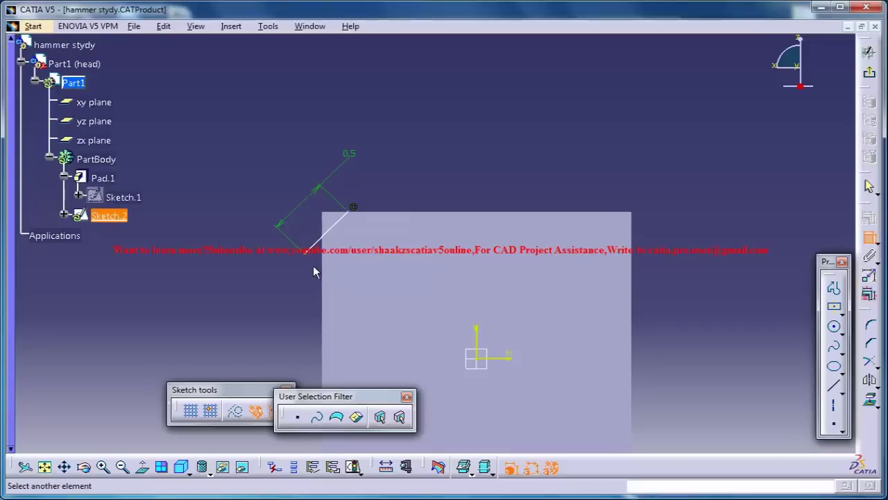
left_click(331, 271)
right_click(267, 273)
left_click(313, 327)
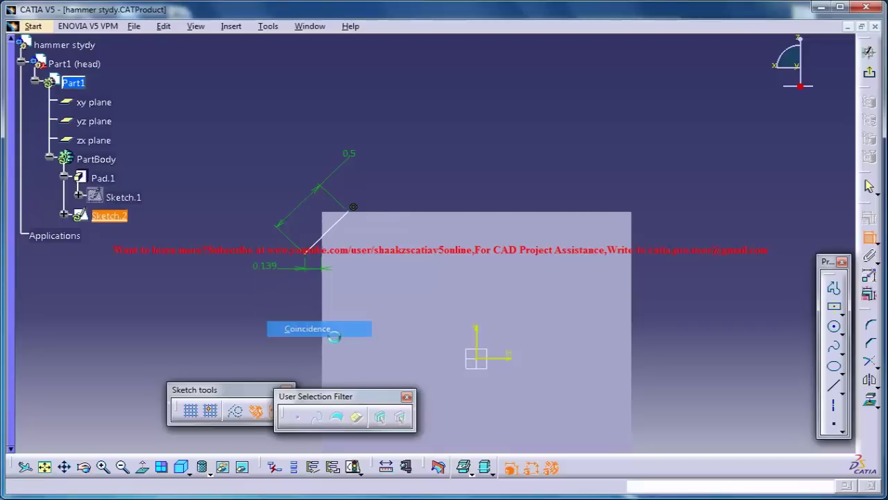
- Project the left and top edges of the square face onto the sketch plane
middle_click_drag(441, 121, 437, 164)
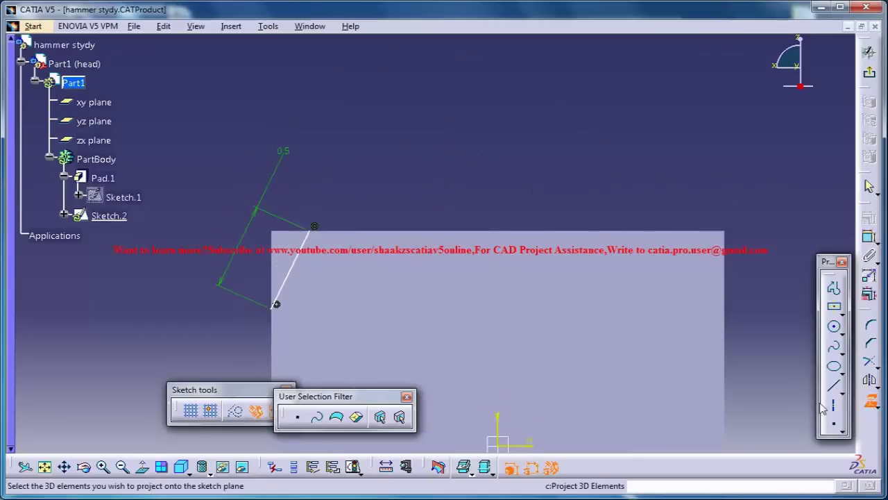
left_click(272, 332)
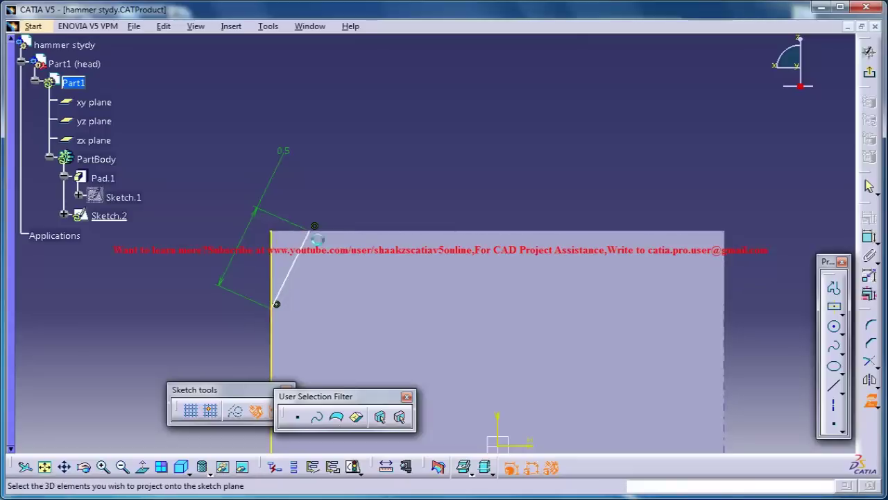
left_click(363, 230)
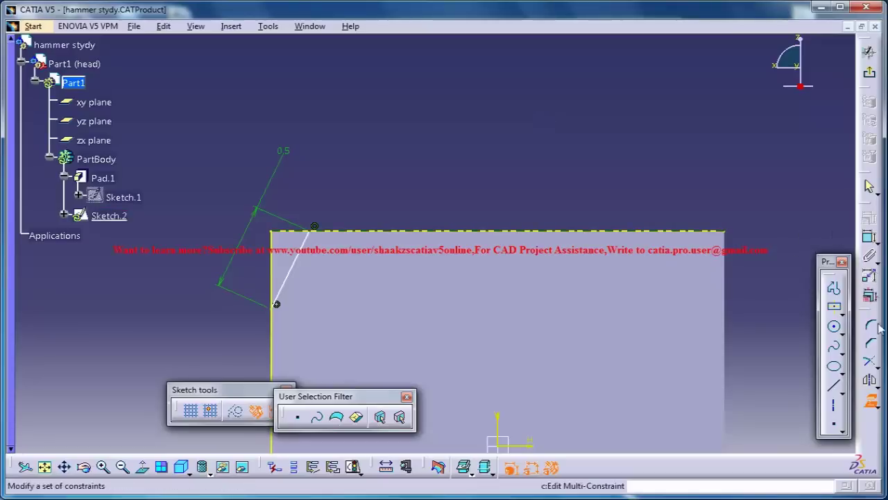
- Trim the projected edges with Quick Trim so that only the corner triangle with the slanted line remains
left_click(876, 375)
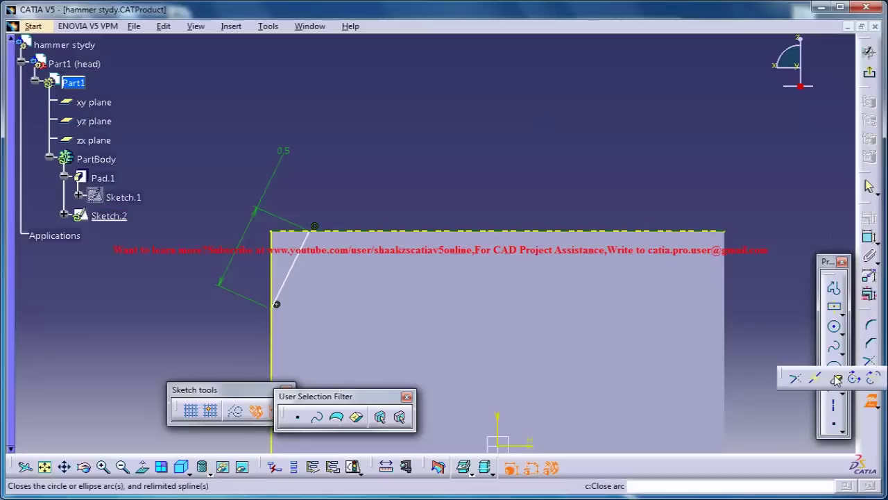
left_click(837, 378)
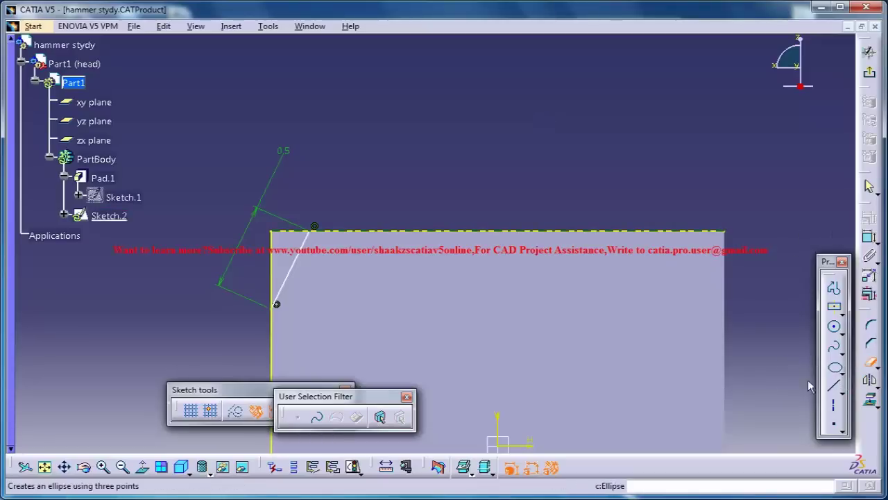
left_click(359, 233)
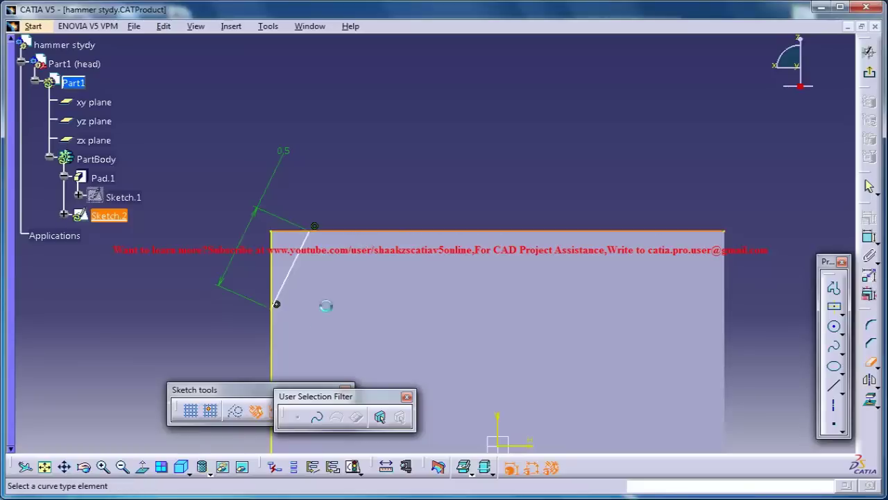
left_click(272, 336)
middle_click_drag(427, 186, 430, 159)
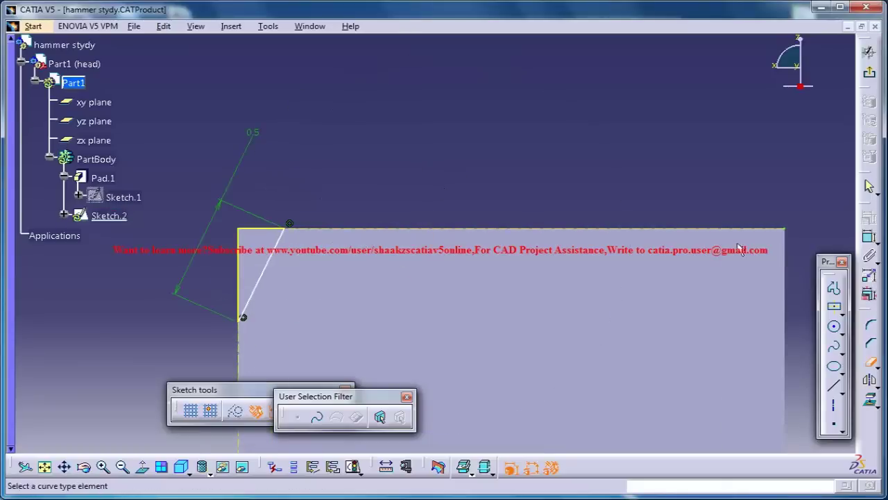
- Constrain the angle between the slanted line and the top edge to 45° and exit the sketch
left_click(869, 239)
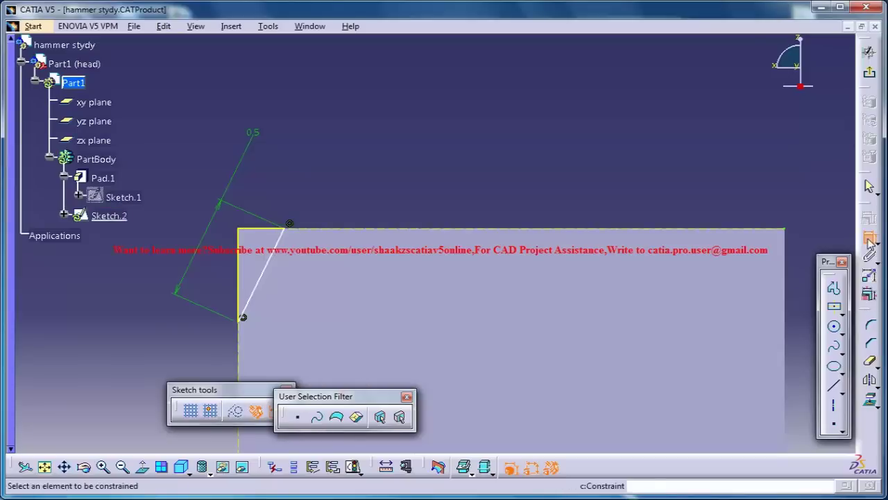
left_click(277, 264)
left_click(326, 232)
left_click(330, 194)
double_click(336, 192)
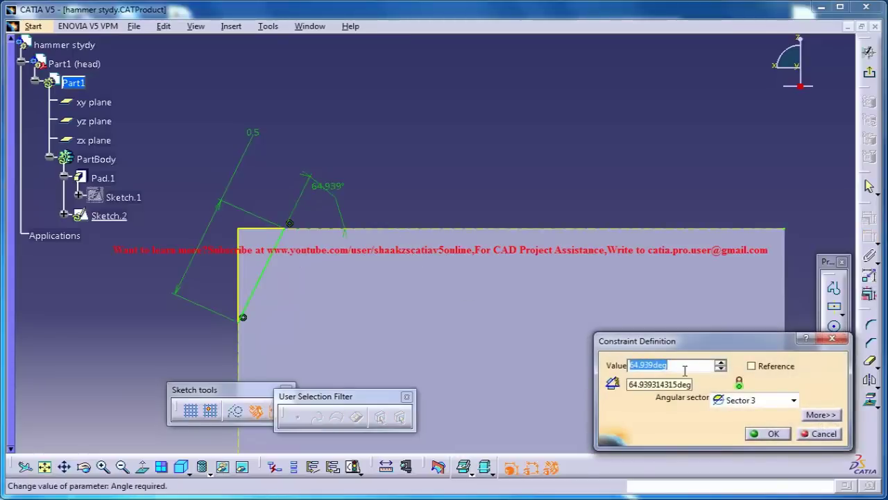
key("Return")
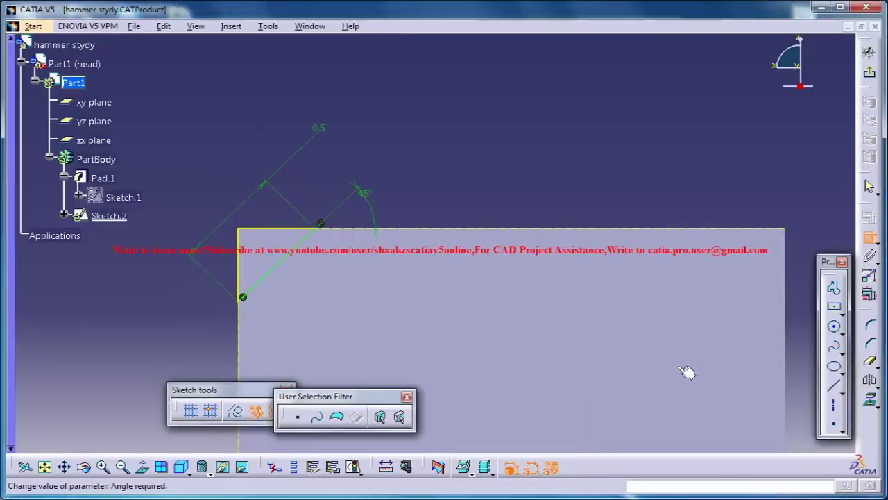
left_click(868, 52)
middle_click_drag(514, 247, 612, 273)
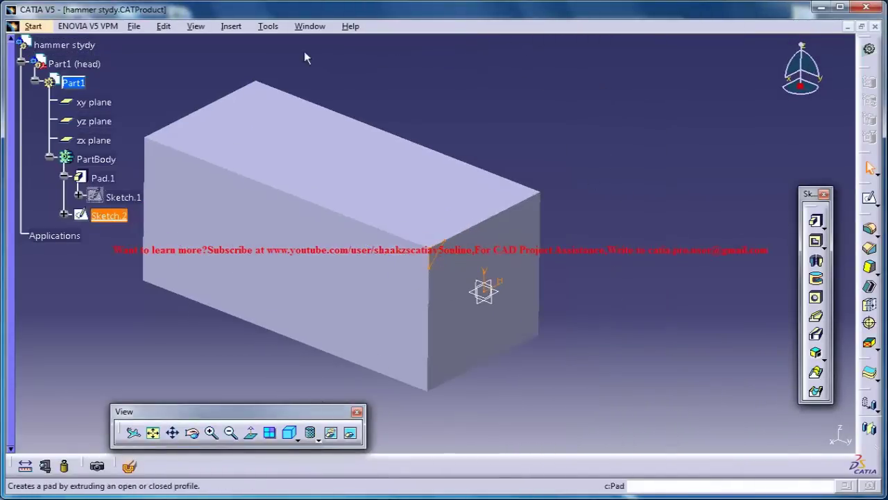
- Measure the length of the corner bevel's upper edge on the head in the hammer assy reference product
left_click(299, 26)
left_click(340, 109)
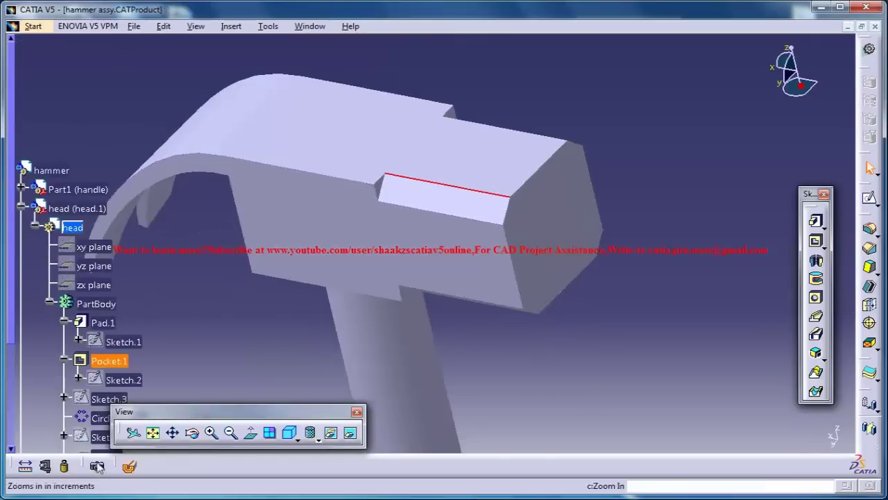
left_click(63, 466)
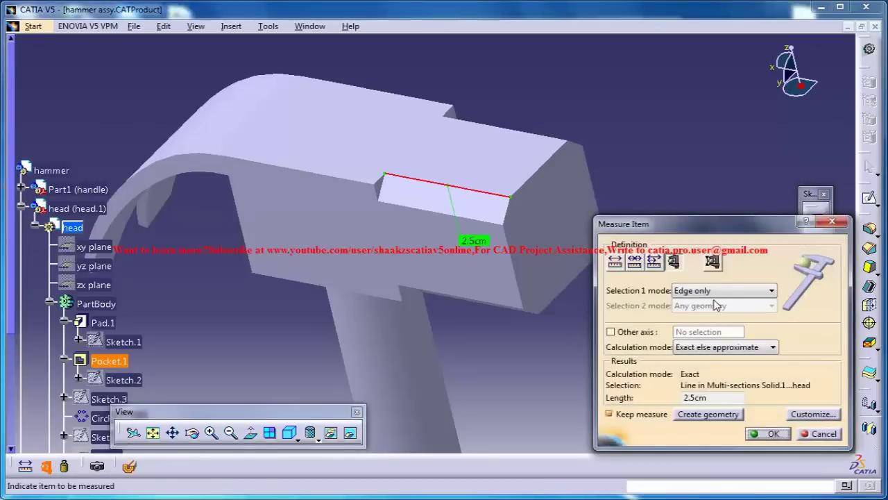
left_click(832, 222)
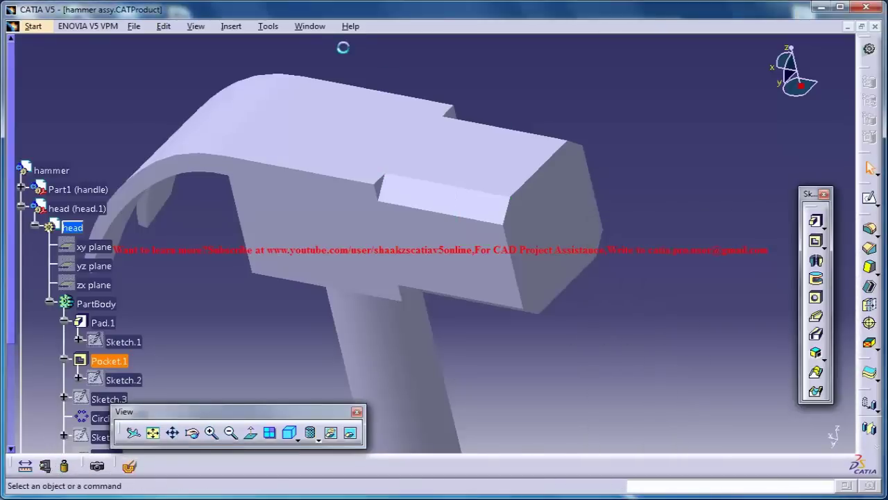
- Return to the hammer stydy product and pocket the corner triangle sketch to a depth of 2.5 cm
left_click(310, 26)
left_click(310, 26)
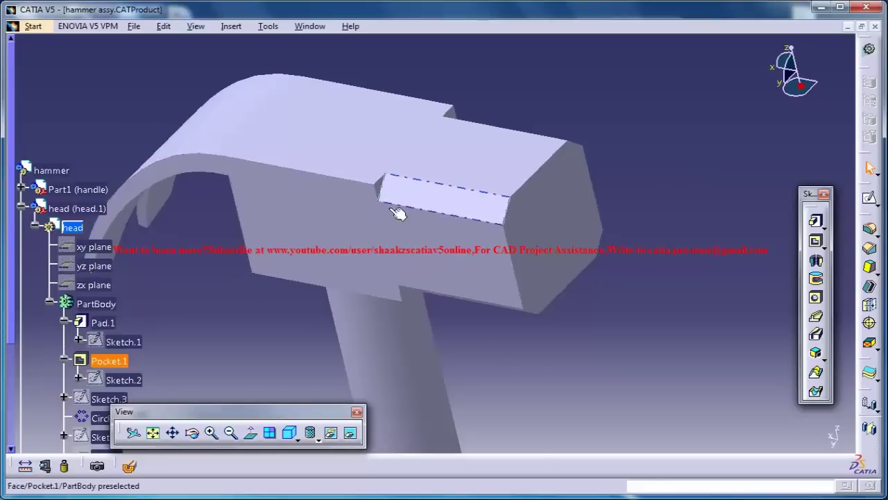
left_click(309, 25)
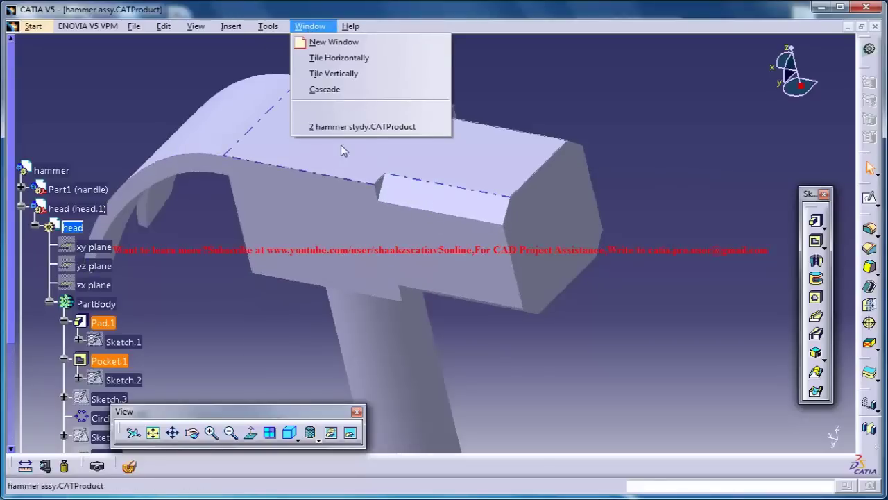
left_click(347, 125)
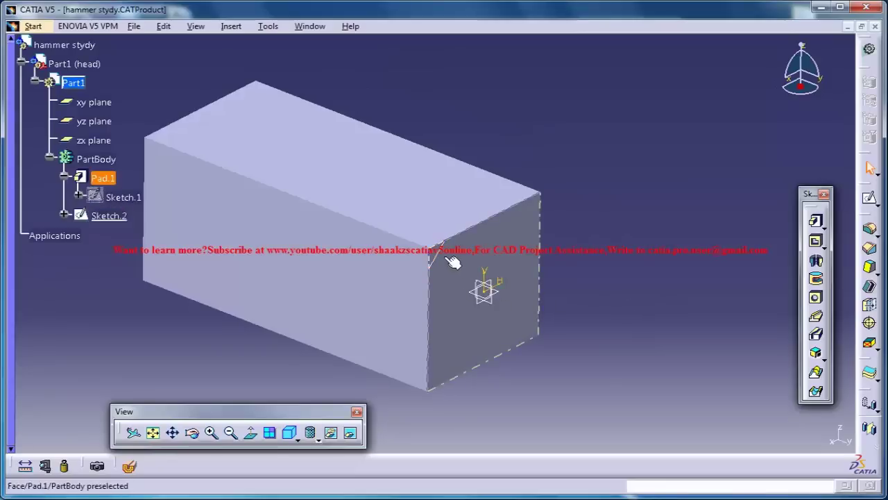
left_click(816, 241)
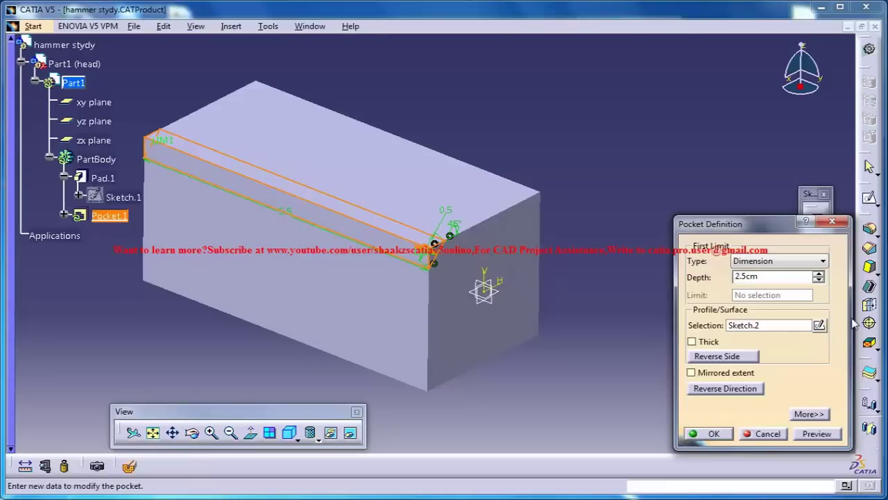
key("Return")
left_click(657, 220)
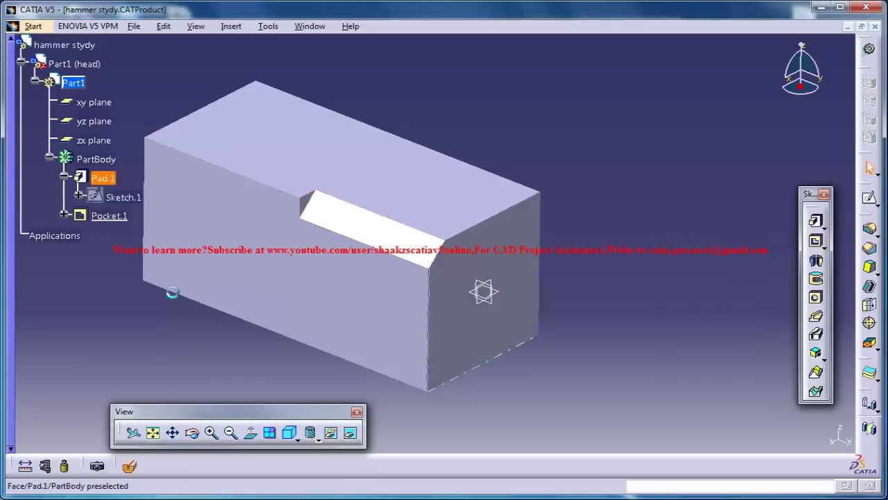
left_click(122, 219)
middle_click_drag(547, 243, 537, 243)
left_click(231, 26)
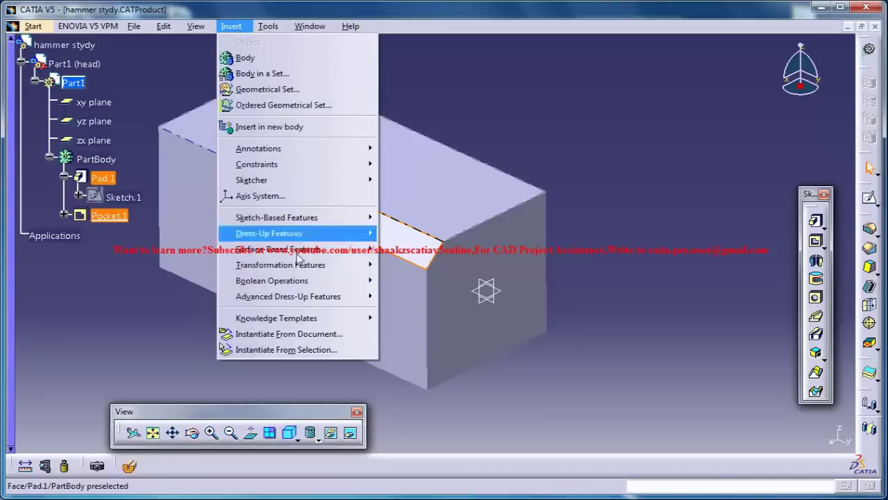
mouse_move(310, 266)
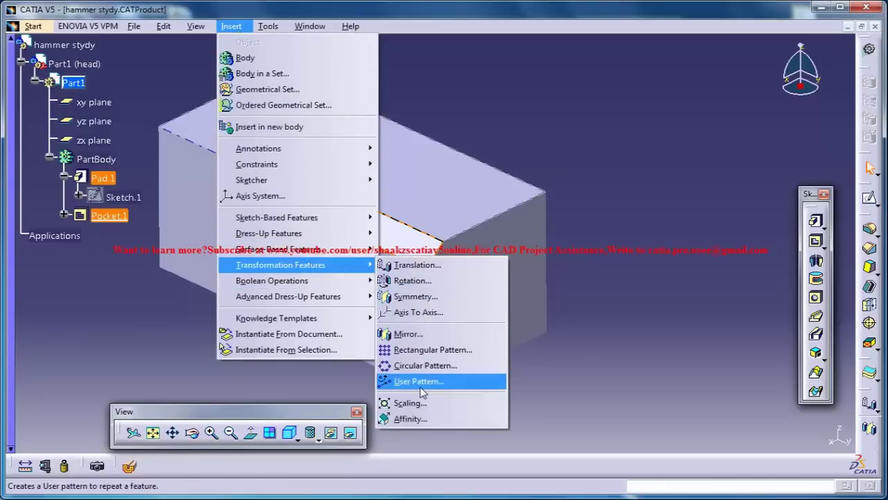
left_click(425, 365)
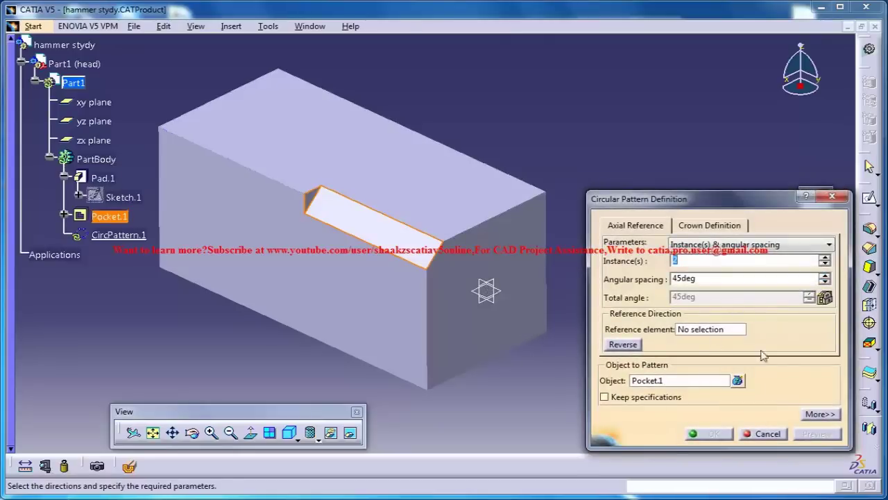
left_click(766, 434)
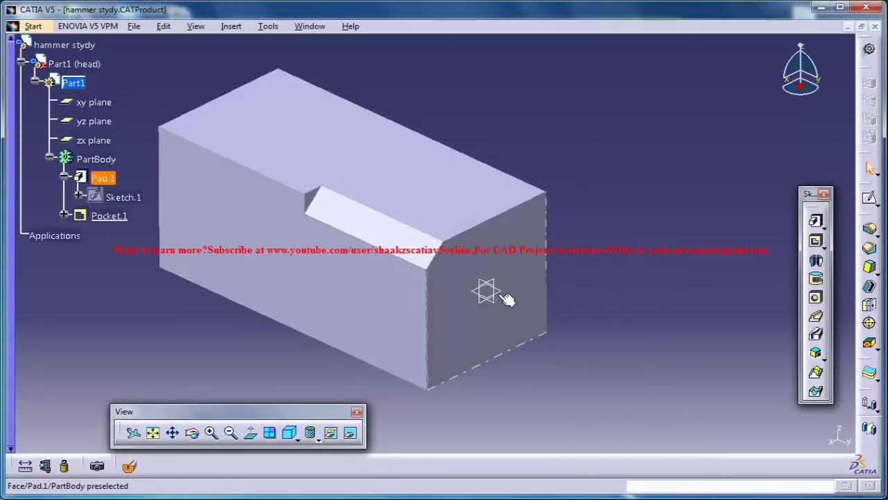
- Sketch a vertical line about 2.1 cm long through the origin on the xy plane, along the block's central axis, and exit the sketch
left_click(509, 297)
left_click(870, 196)
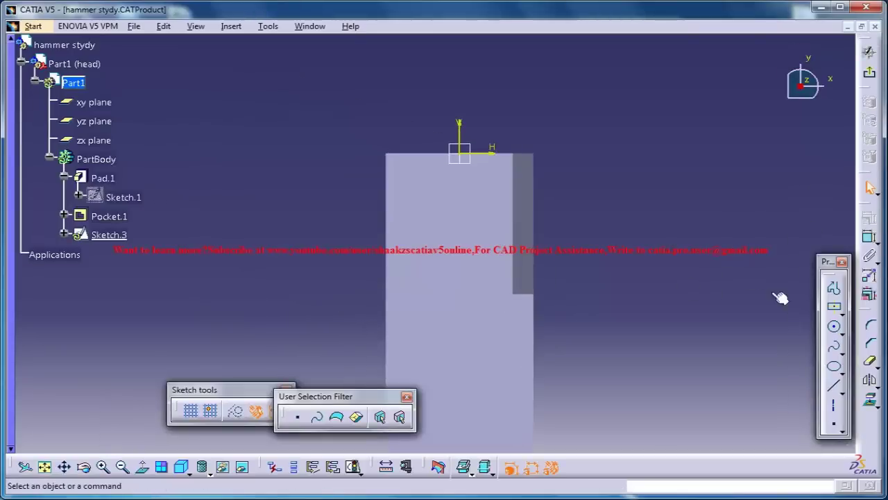
left_click(842, 382)
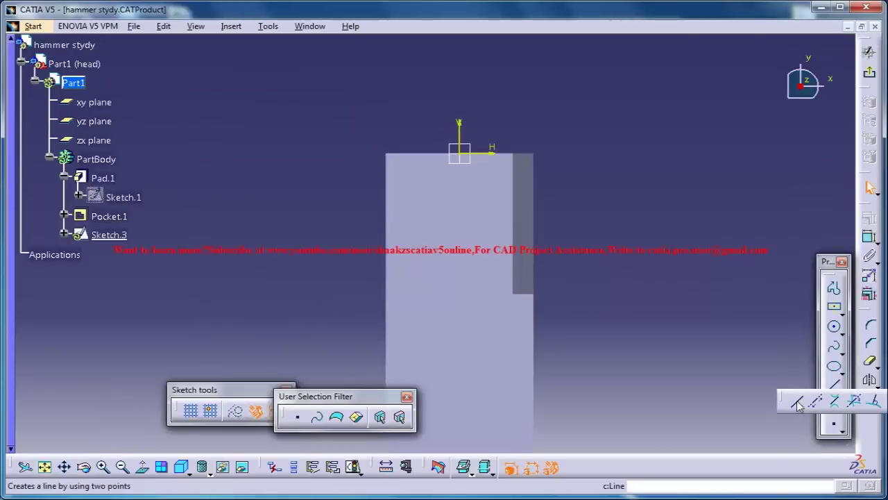
left_click(461, 179)
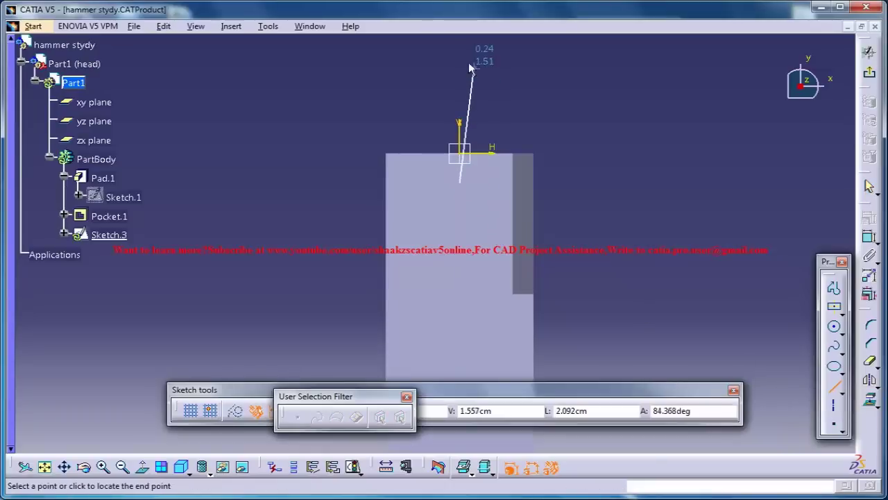
left_click(460, 63)
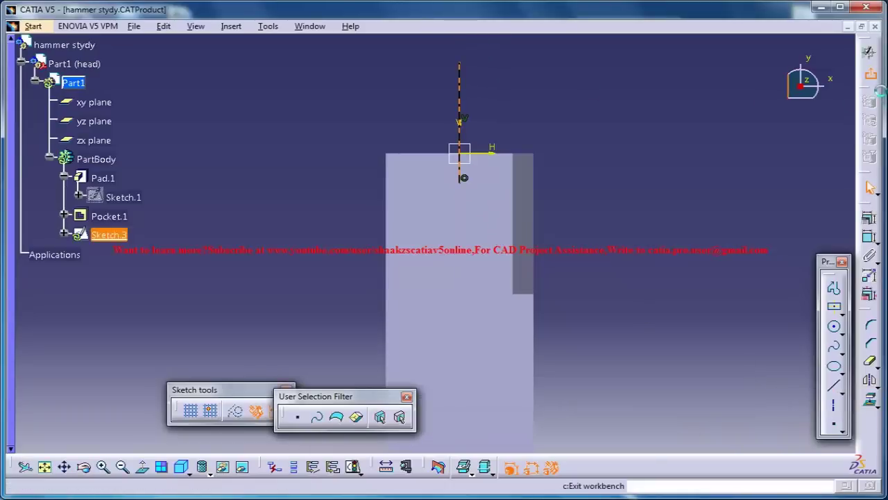
left_click(871, 76)
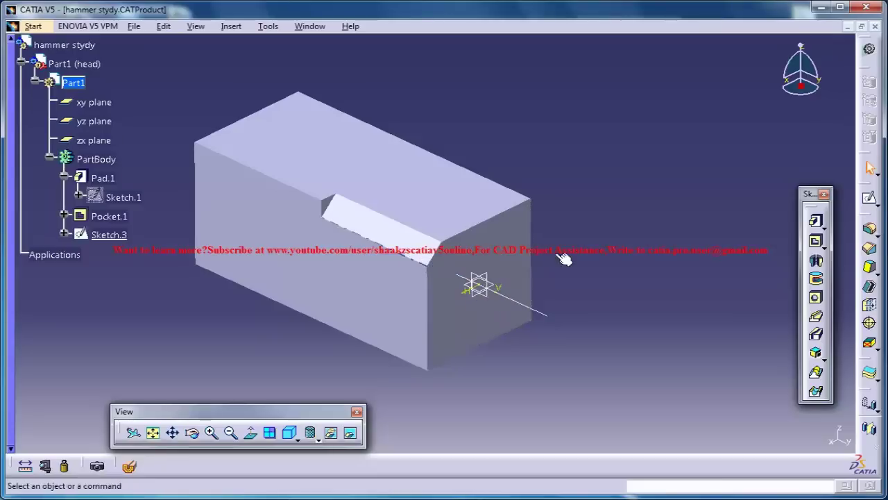
- Circular-pattern the corner pocket as a complete crown with 4 instances, using the sketched line as the reference axis
left_click(342, 227)
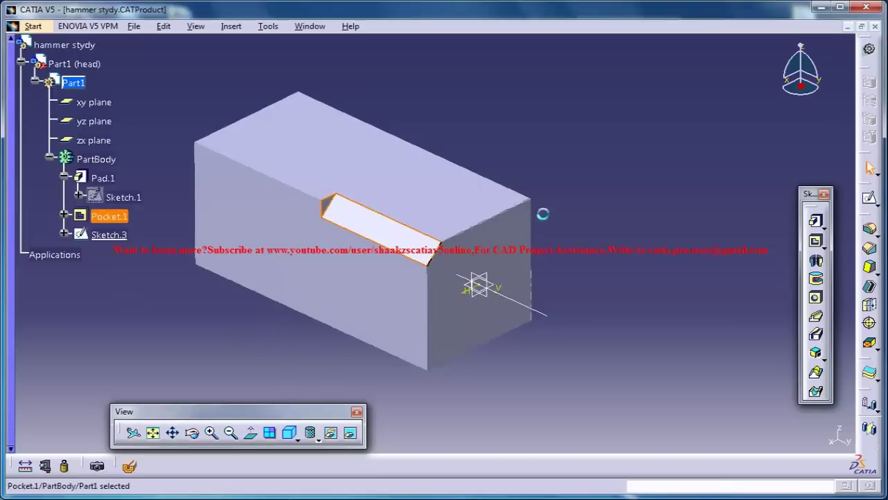
left_click(231, 26)
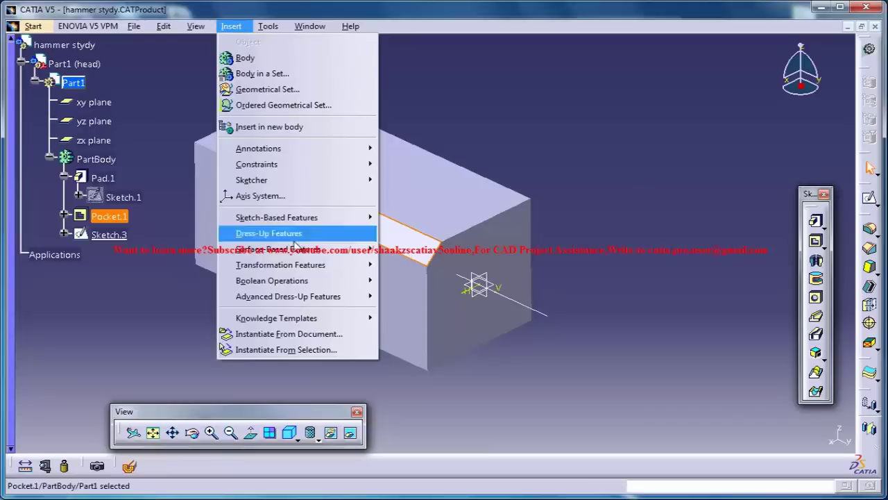
mouse_move(304, 267)
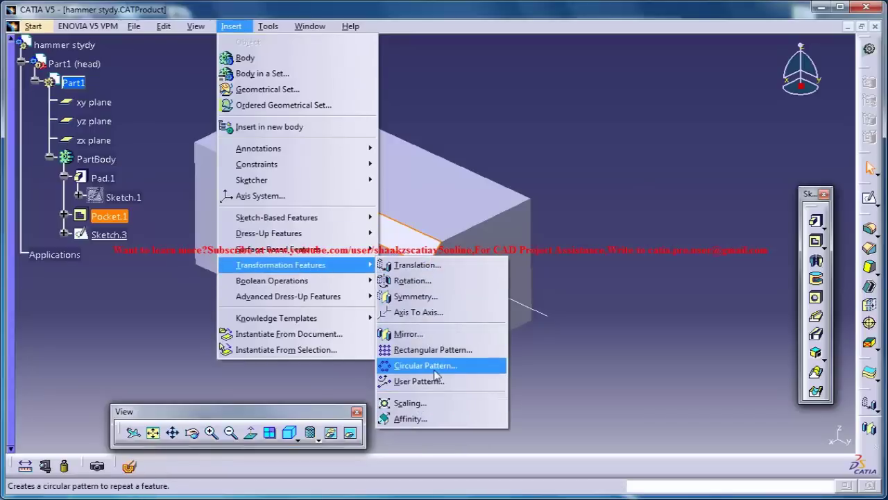
left_click(438, 366)
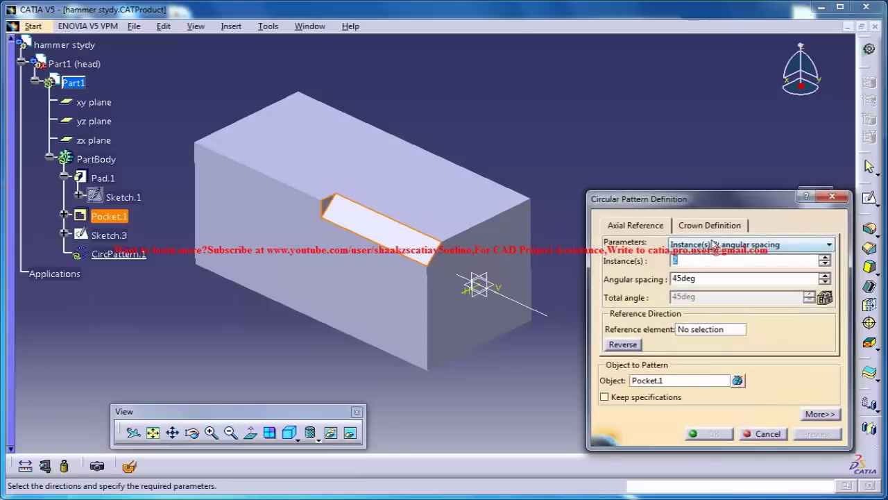
left_click(750, 245)
left_click(722, 287)
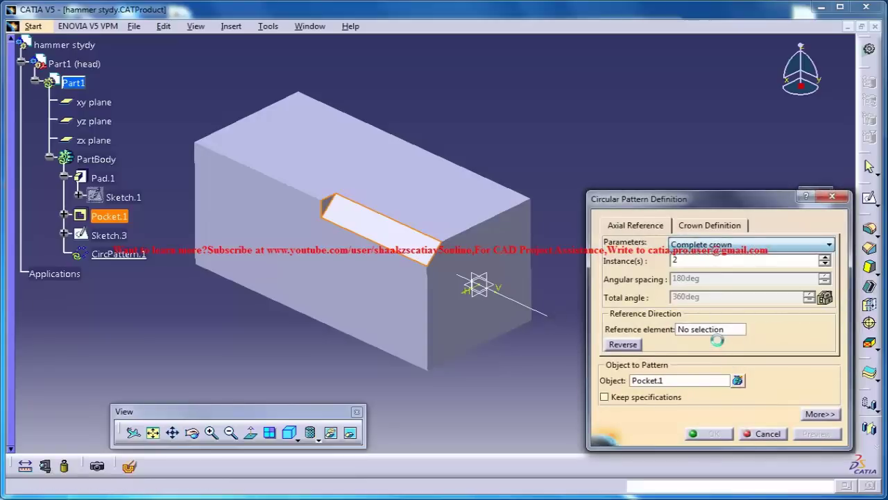
left_click(532, 308)
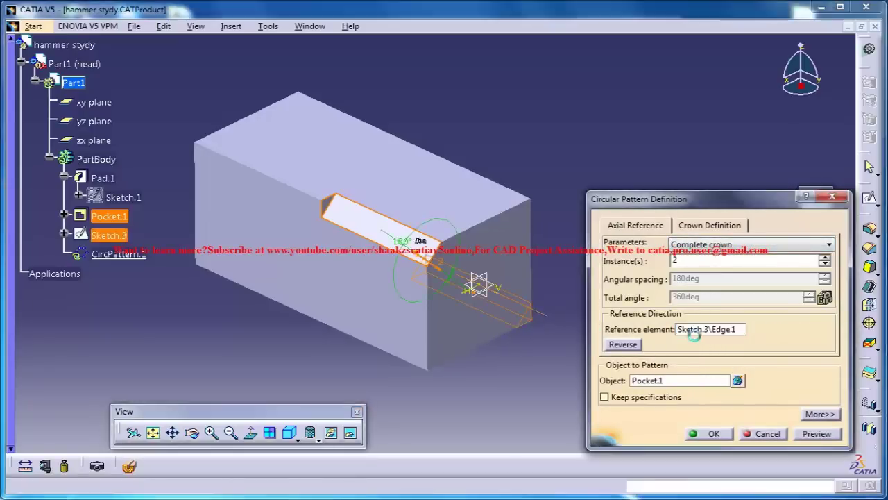
left_click(825, 256)
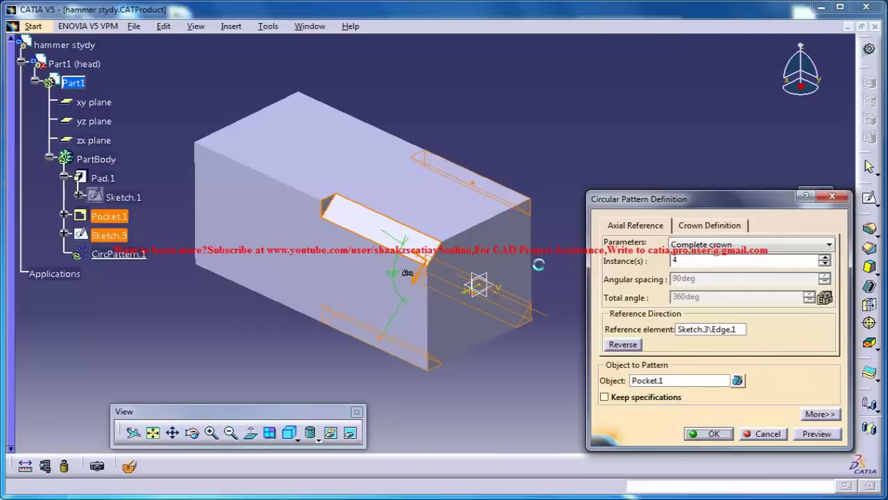
middle_click_drag(594, 213, 355, 178)
middle_click_drag(443, 237, 651, 241)
left_click(650, 241)
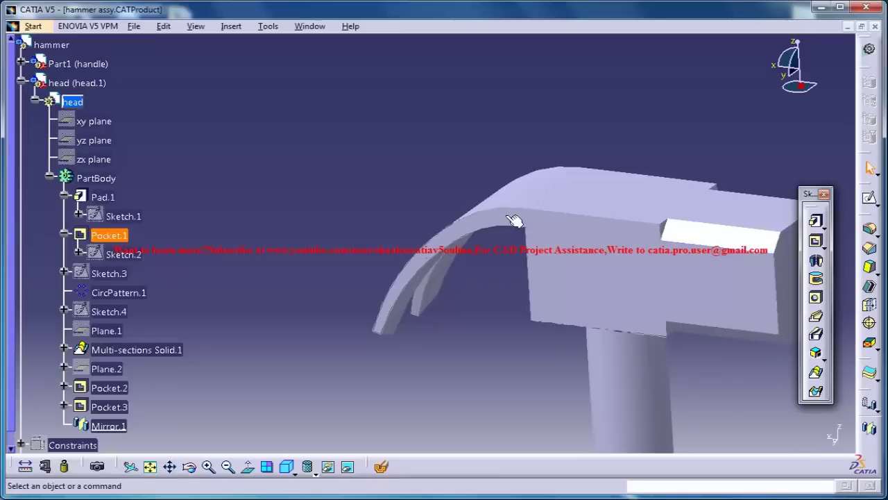
- Examine the curved claw of the head in hammer assy, and return to hammer stydy to inspect the block's beveled corners
middle_click_drag(583, 253, 392, 248)
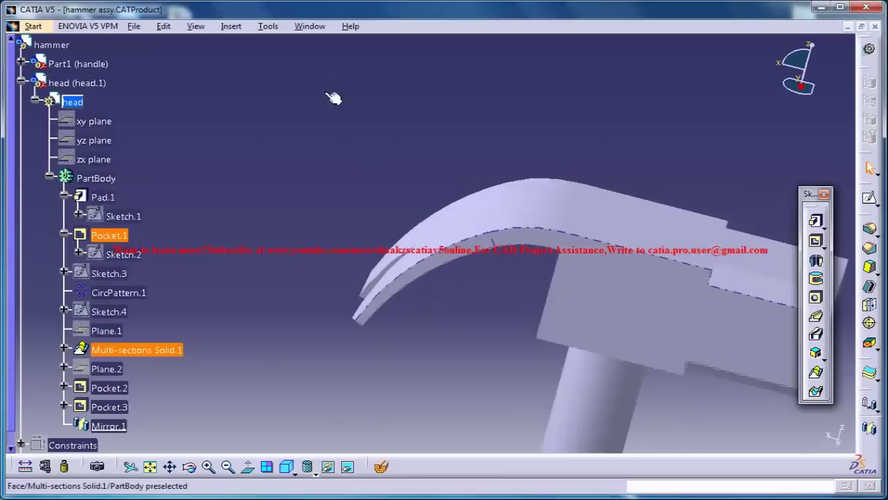
left_click(310, 25)
left_click(341, 132)
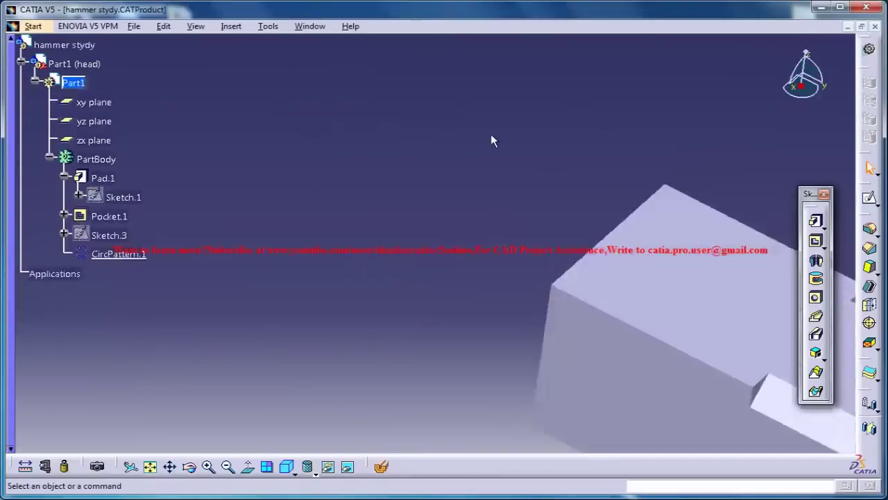
middle_click_drag(532, 193, 458, 309)
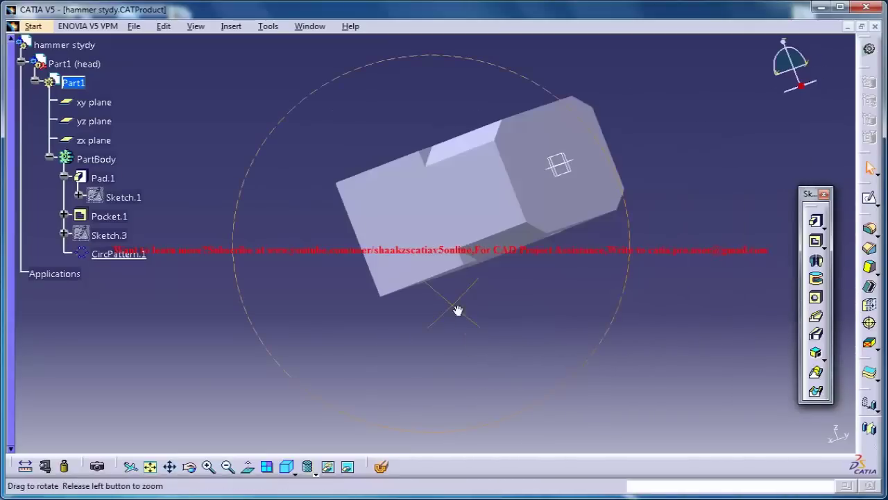
middle_click_drag(597, 303, 514, 205)
middle_click_drag(469, 149, 530, 190)
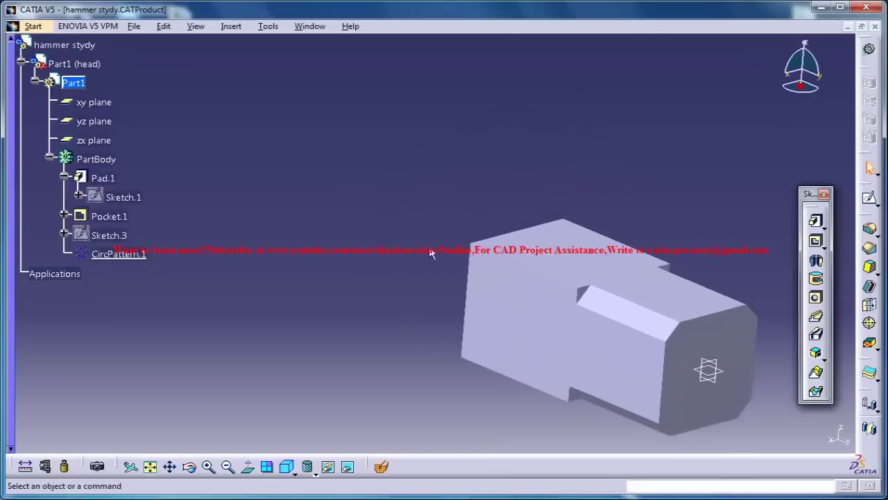
middle_click_drag(433, 303, 546, 258)
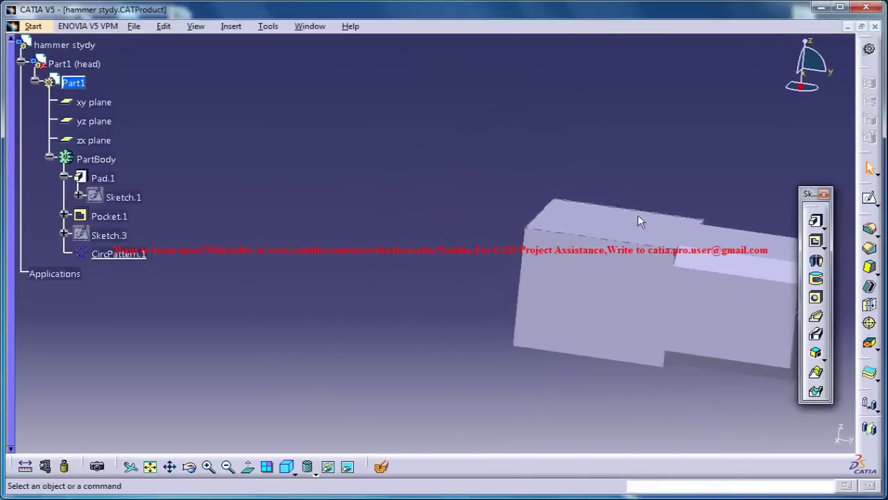
middle_click_drag(749, 218, 472, 172)
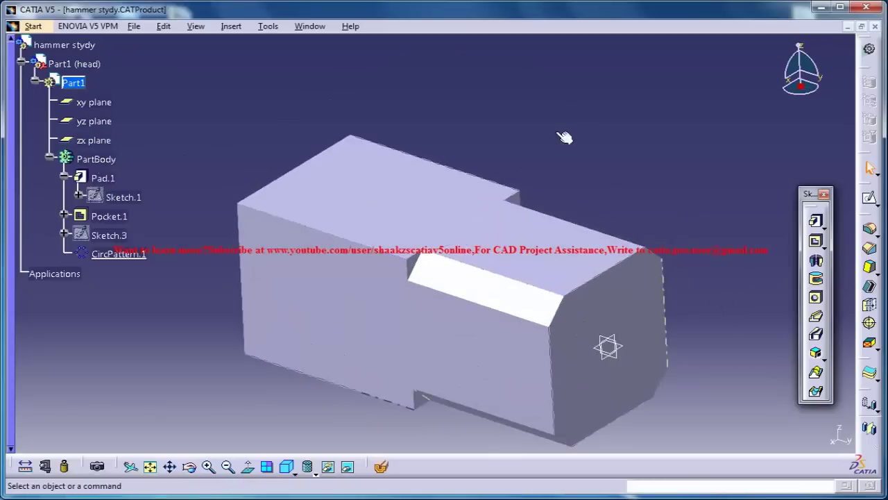
- Start a sketch on the yz plane and draw a circle centred just inside the block's unbeveled end
left_click(619, 363)
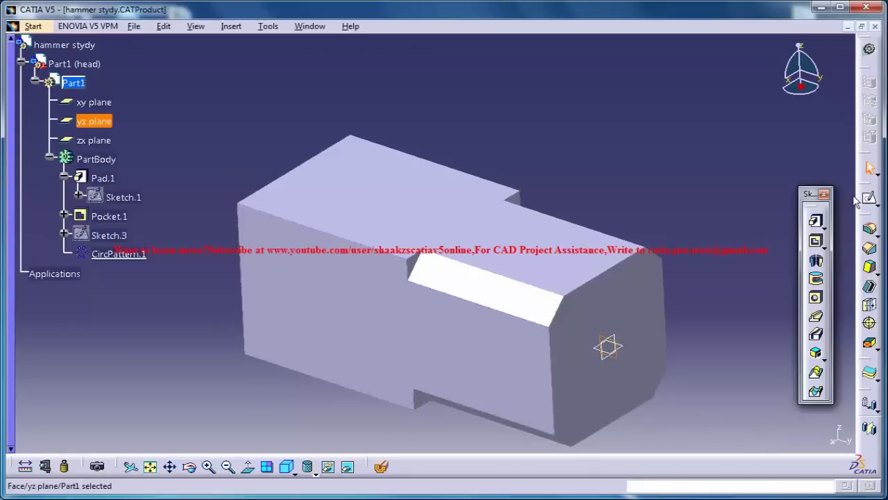
left_click(877, 205)
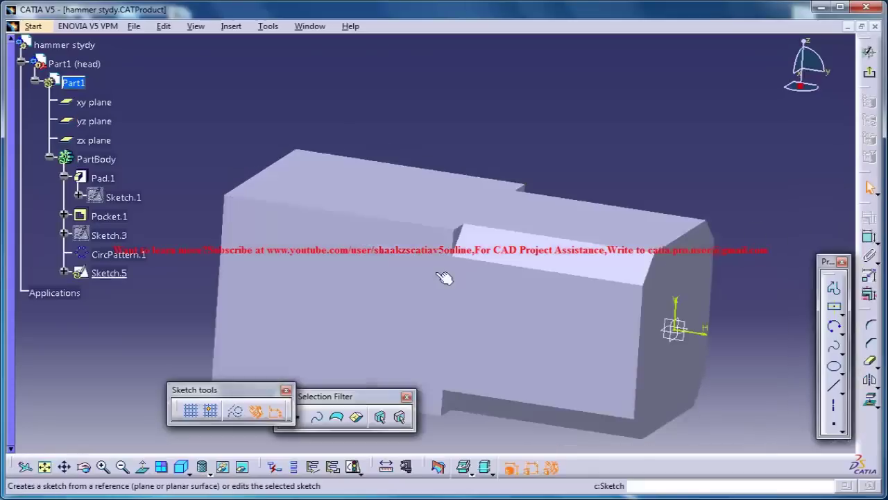
middle_click_drag(595, 204, 645, 229)
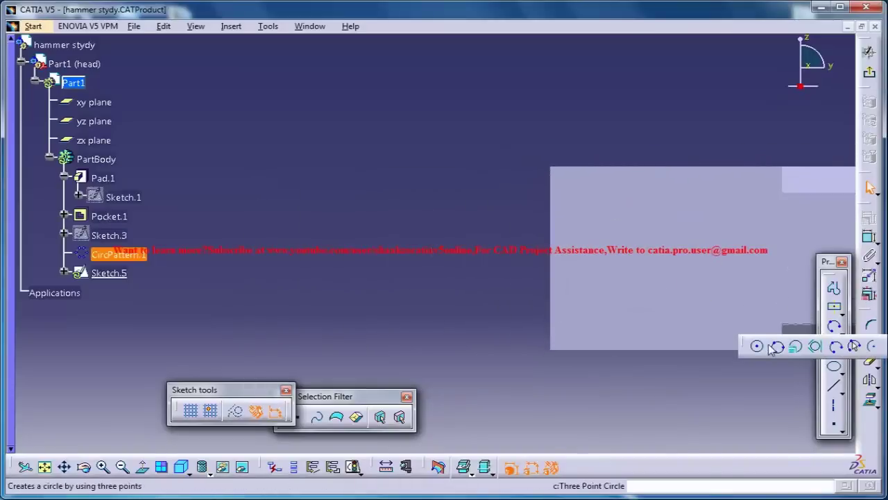
left_click(759, 348)
left_click(564, 261)
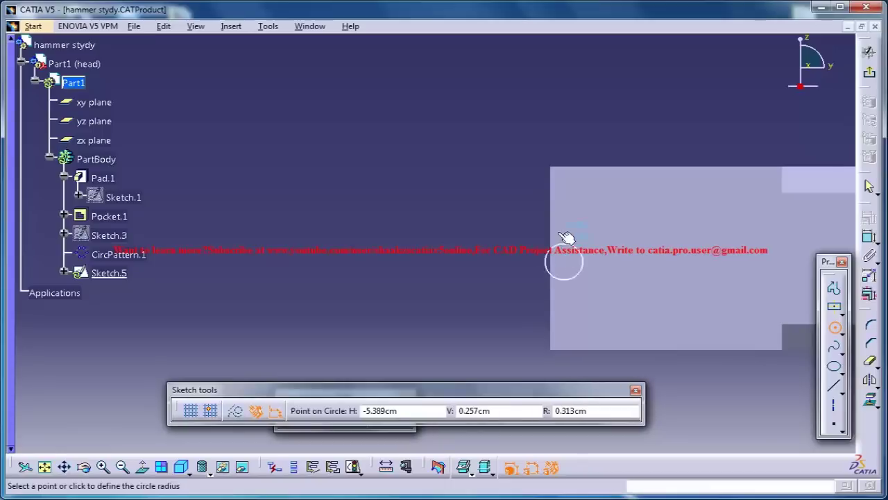
left_click(570, 185)
mouse_move(580, 231)
middle_mouse_down()
mouse_move(546, 238)
mouse_move(567, 271)
mouse_move(575, 182)
middle_mouse_up()
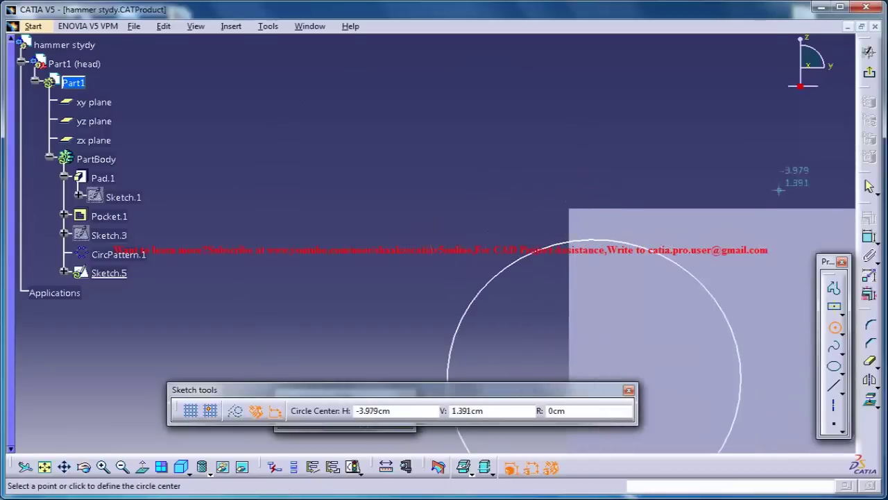
- Constrain the circle tangent to the block's top edge and project that edge into the sketch
left_click(868, 238)
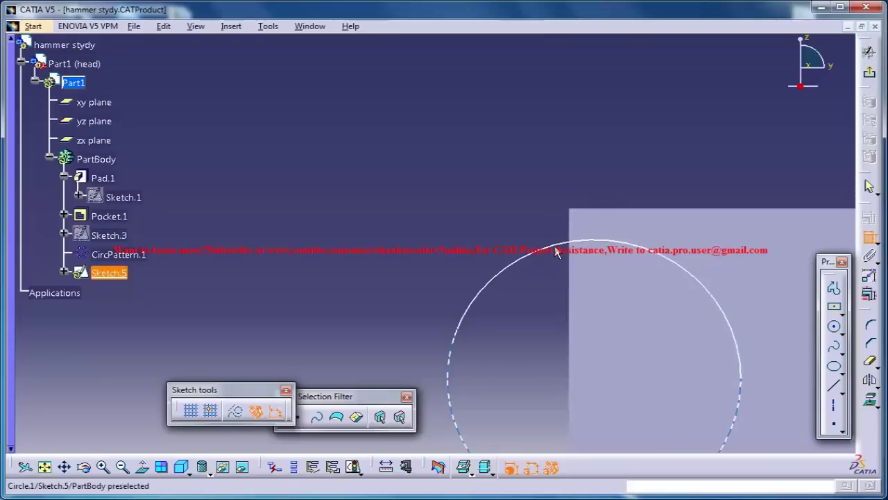
left_click(592, 240)
left_click(610, 209)
right_click(591, 179)
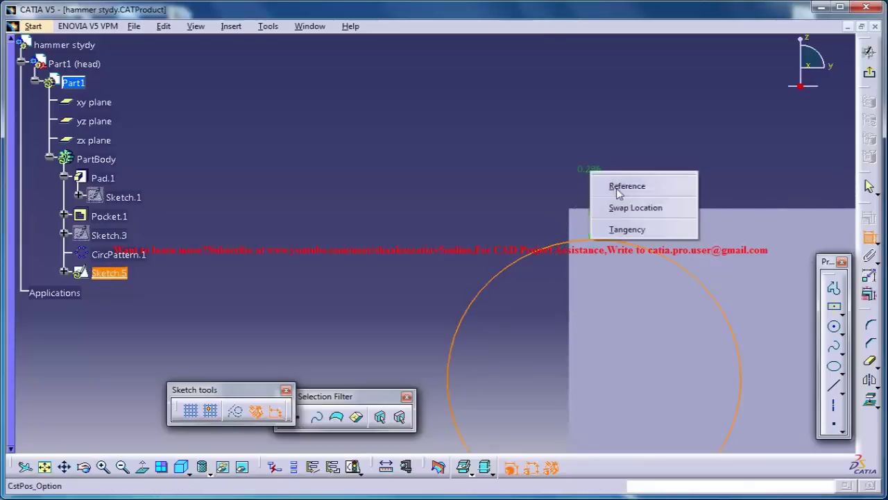
left_click(653, 230)
mouse_move(662, 160)
middle_mouse_down()
mouse_move(718, 174)
mouse_move(634, 173)
middle_mouse_up()
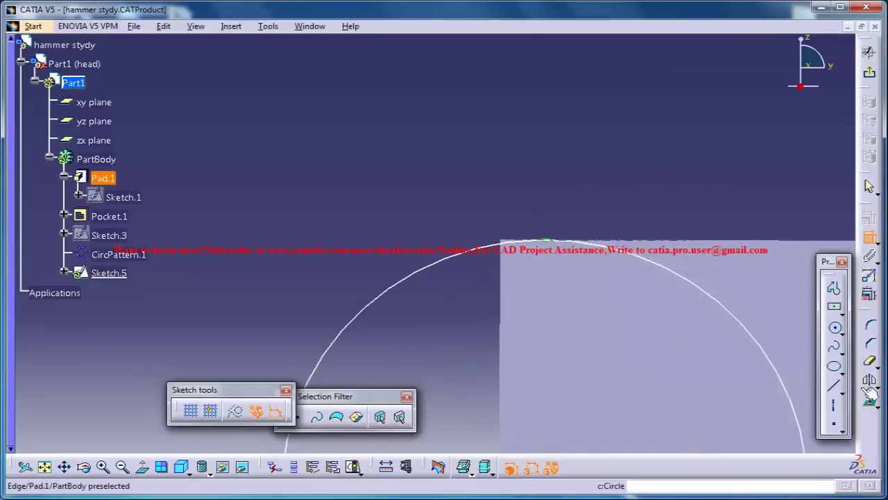
left_click(869, 401)
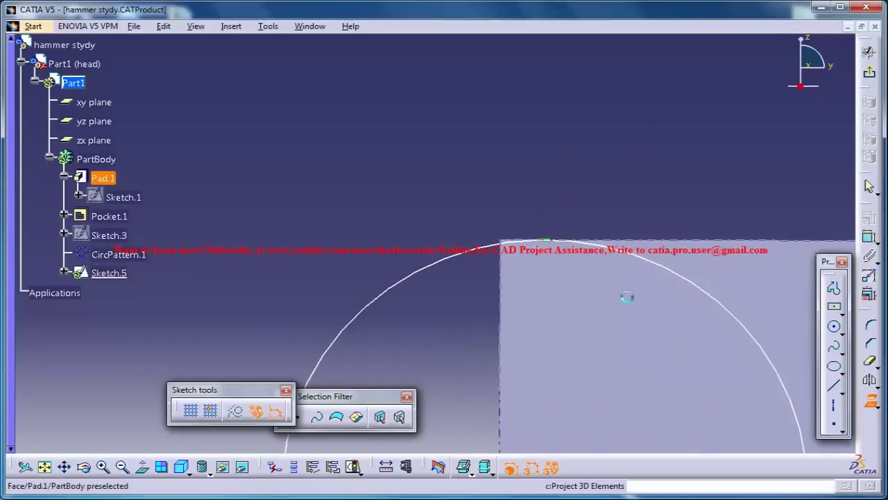
left_click(617, 242)
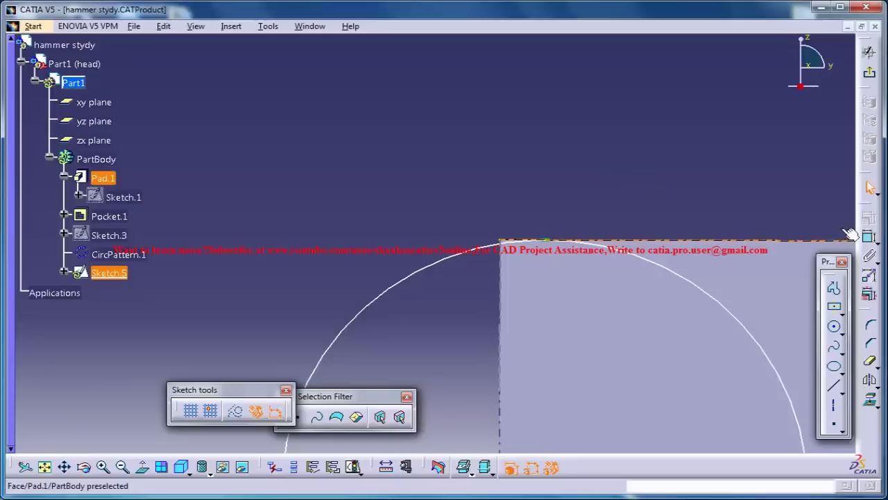
left_click(869, 237)
left_click(556, 242)
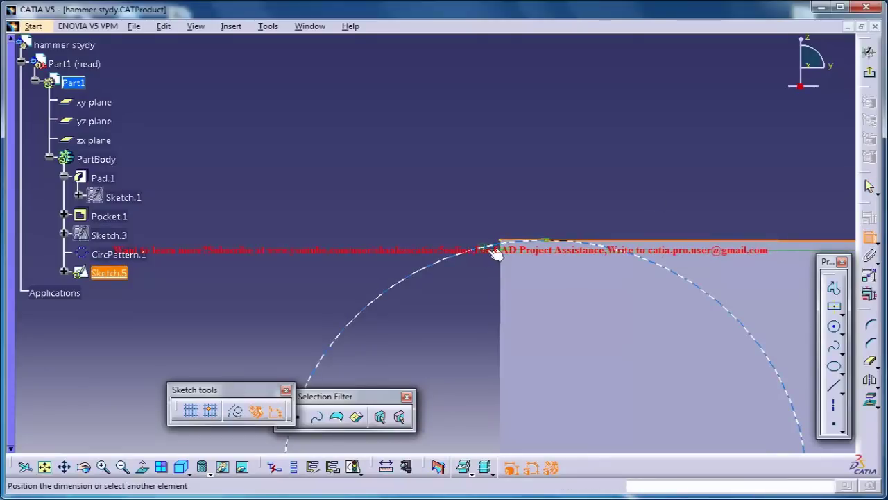
right_click(505, 201)
key("Escape")
right_click(505, 199)
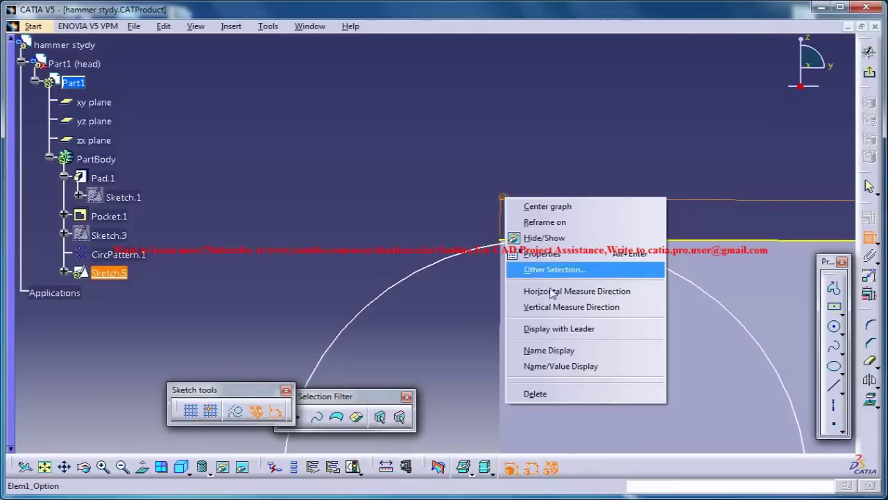
left_click(561, 400)
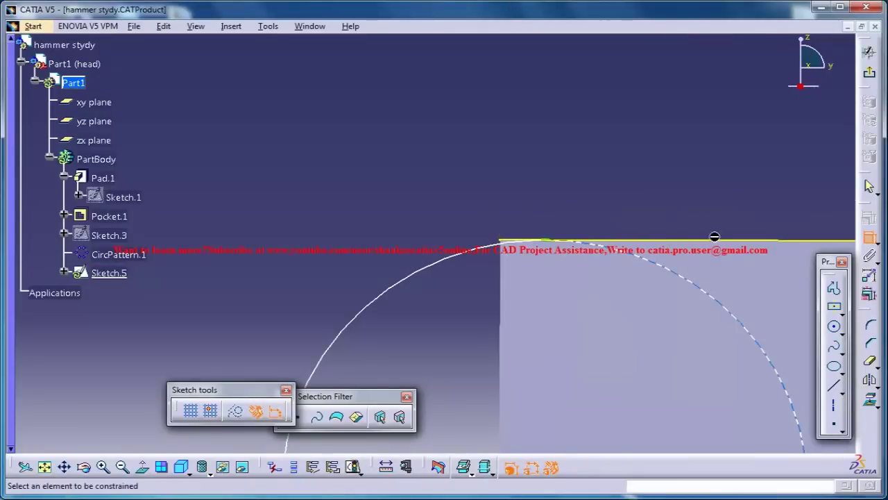
- Make the circle coincident with the projected edge's end point at the block's upper corner
left_click(484, 254)
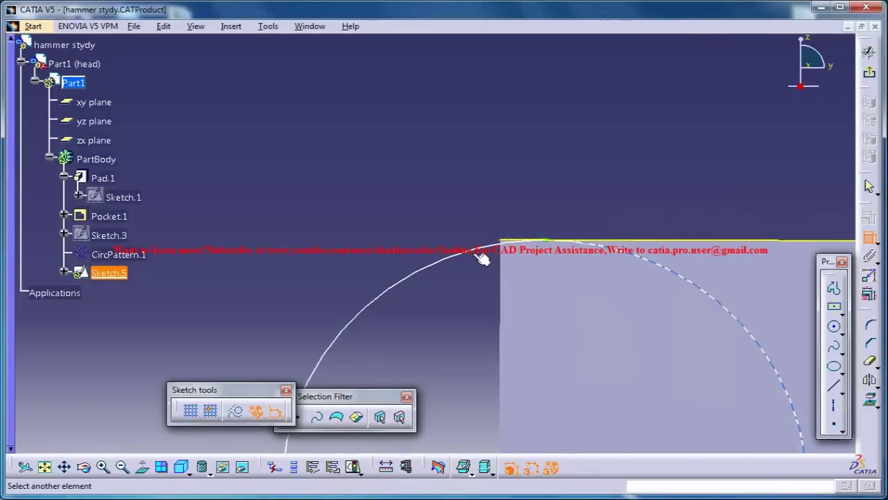
right_click(469, 239)
left_click(494, 332)
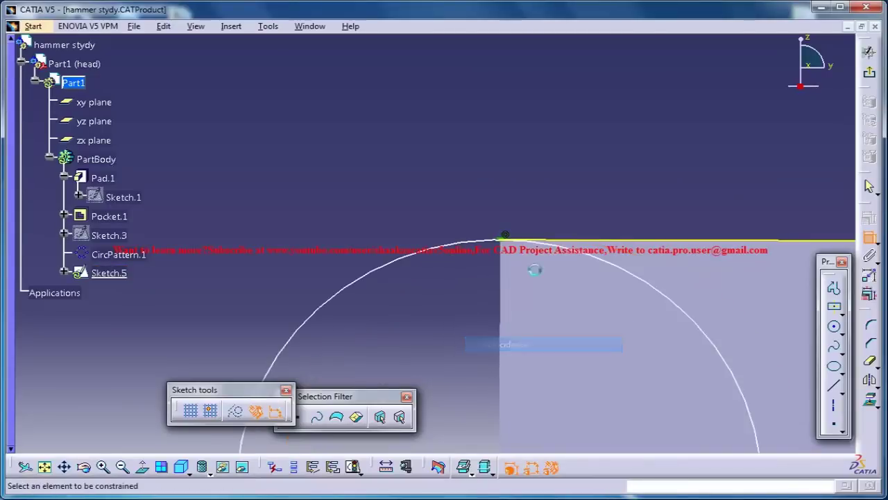
mouse_move(644, 201)
middle_mouse_down()
mouse_move(529, 132)
mouse_move(506, 229)
mouse_move(638, 166)
mouse_move(581, 263)
middle_mouse_up()
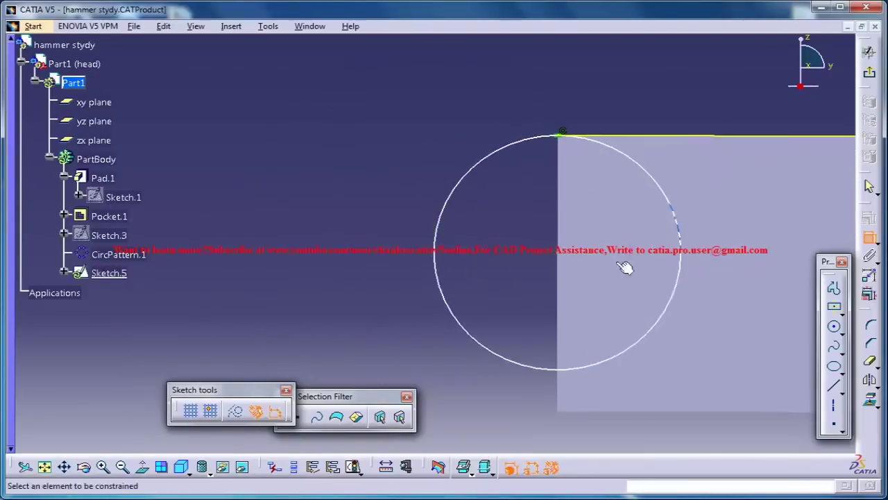
- Draw a short axis across the circle's outer side and quick-trim the circle to the arc between that axis and the block's upper corner
left_click(833, 405)
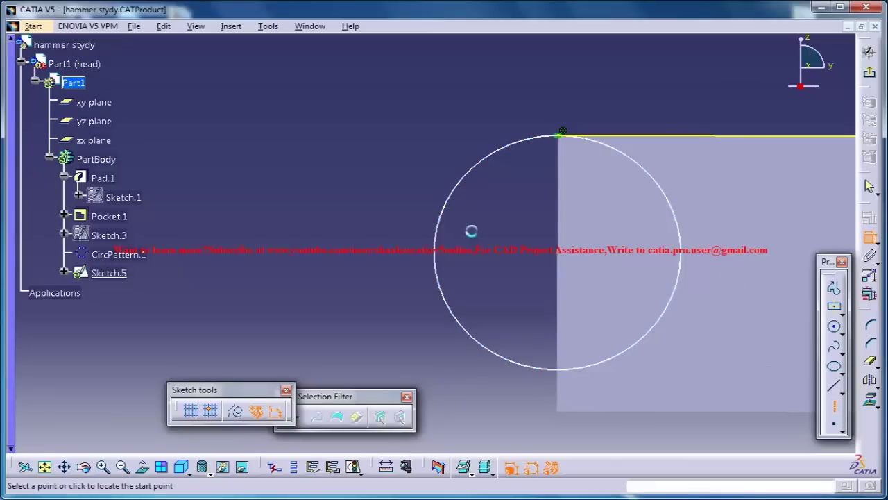
left_click(451, 215)
left_click(420, 209)
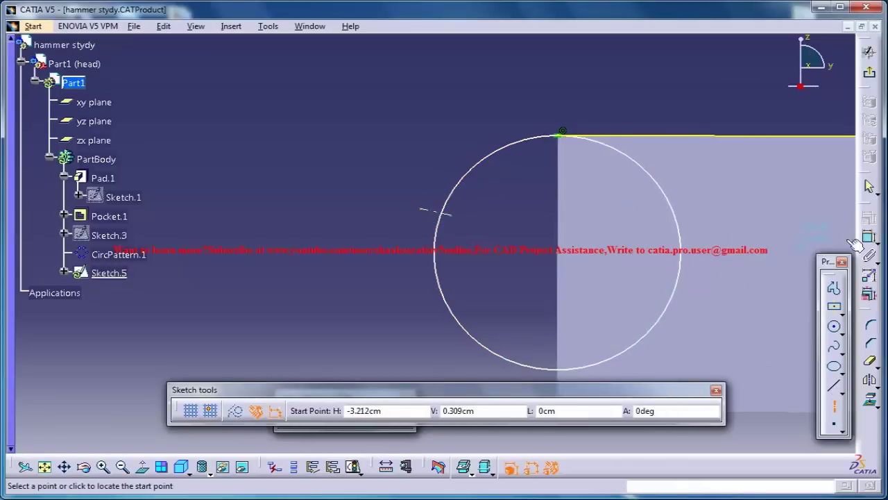
left_click(871, 363)
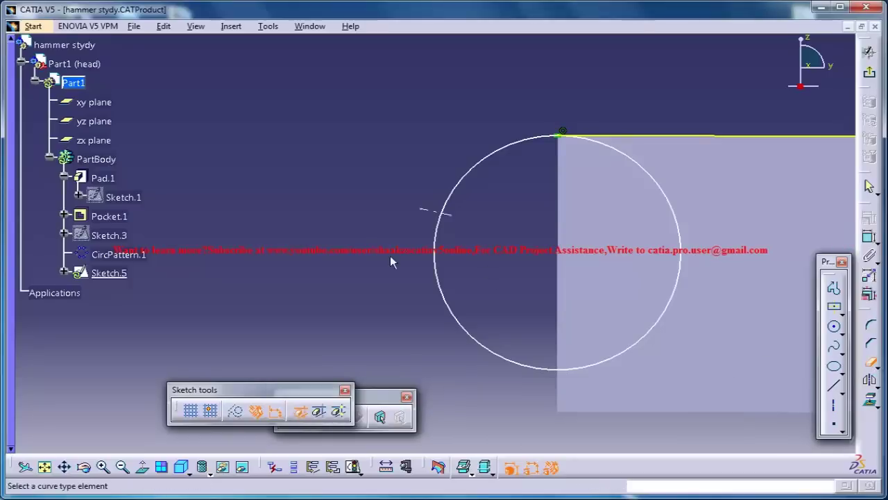
left_click(436, 246)
mouse_move(599, 142)
middle_mouse_down()
mouse_move(588, 194)
mouse_move(594, 131)
middle_mouse_up()
middle_click_drag(639, 152, 442, 174)
middle_click_drag(512, 152, 563, 182)
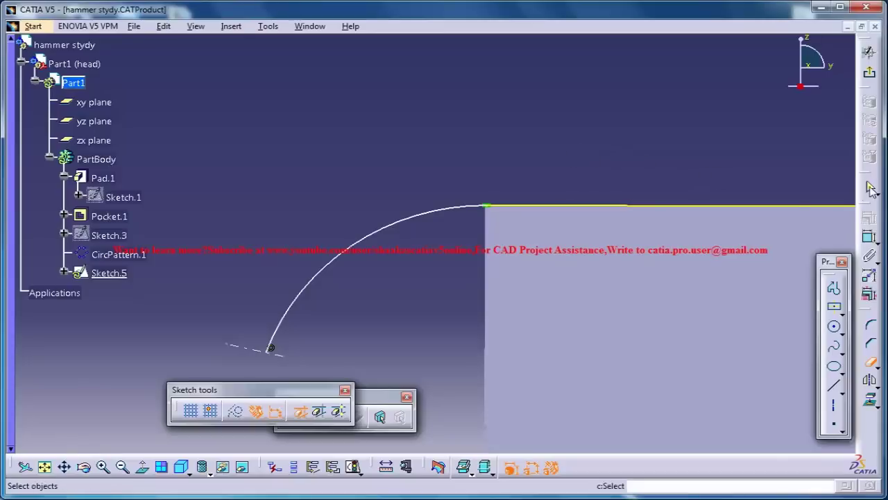
- Convert the projected top edge into a construction element
left_click(871, 189)
left_click(564, 212)
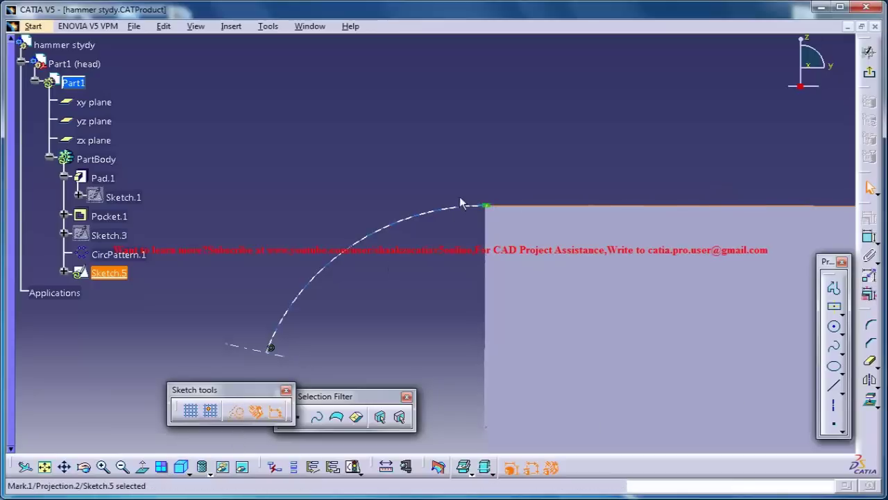
left_click(619, 160)
middle_click_drag(629, 204, 636, 262)
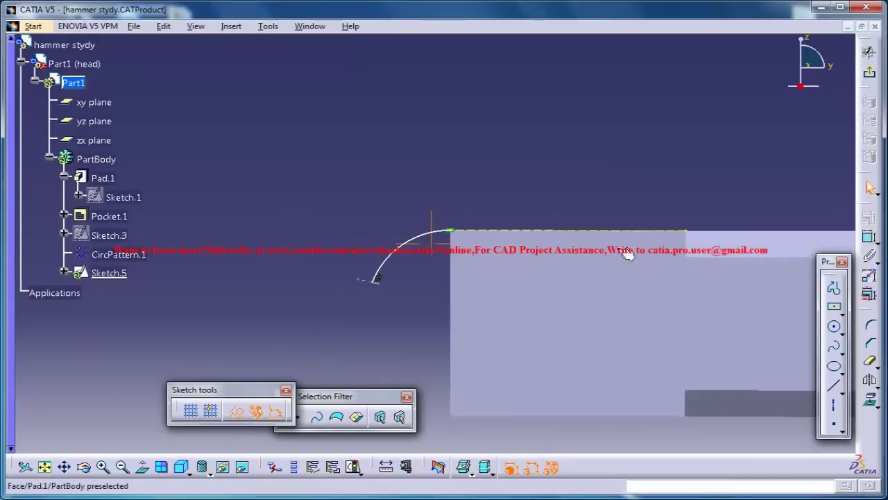
- Move the arc's free end point outward and up from the short axis to make the curve flatter
middle_click_drag(580, 225, 661, 207)
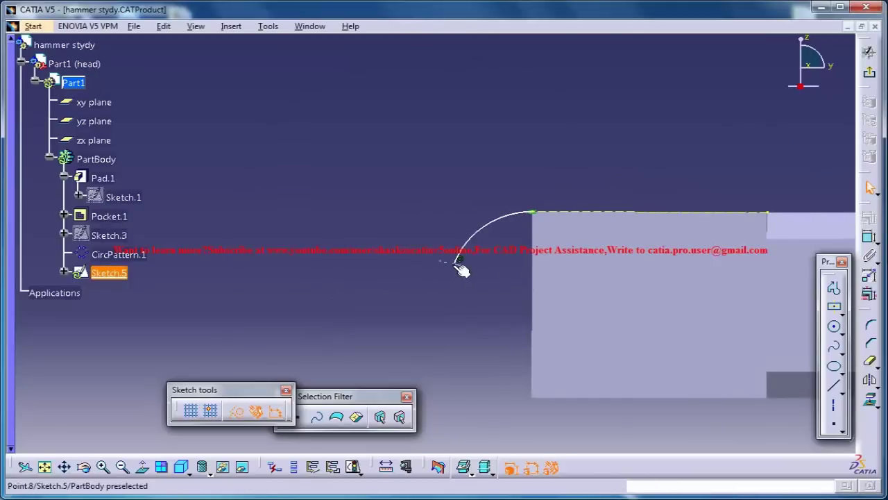
left_click(415, 262)
middle_click_drag(525, 294, 566, 305)
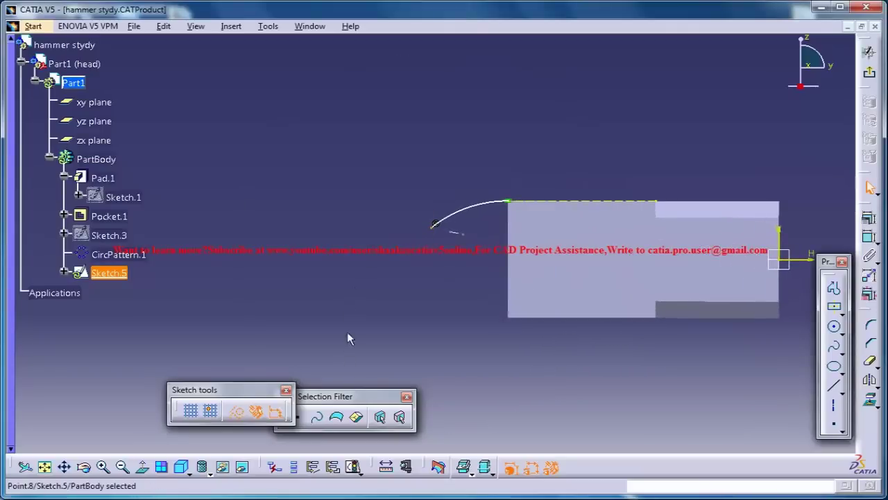
- Draw a three-point arc with a radius of about 3.5 cm from the first arc's free end, curving down away from the block
left_click(841, 332)
left_click(835, 345)
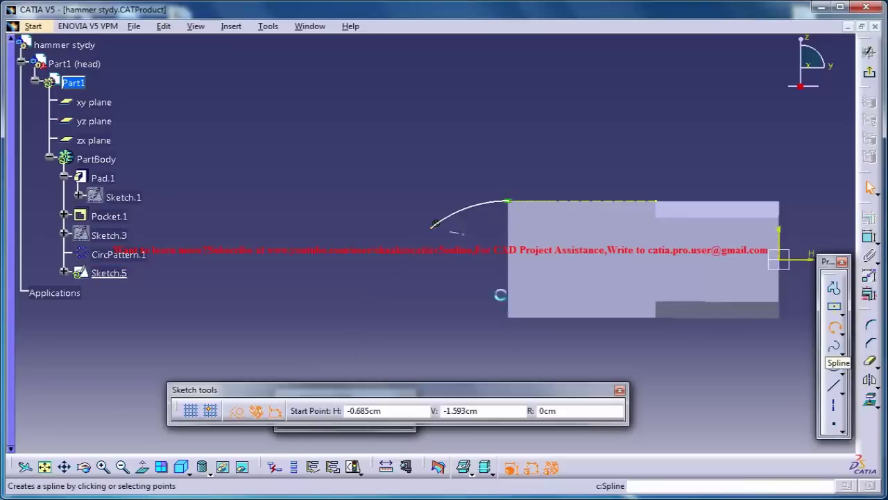
left_click(437, 232)
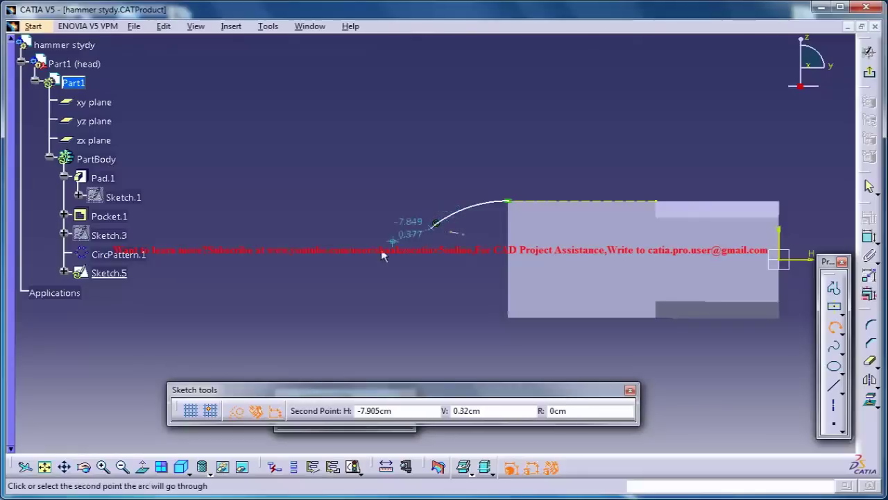
left_click(353, 285)
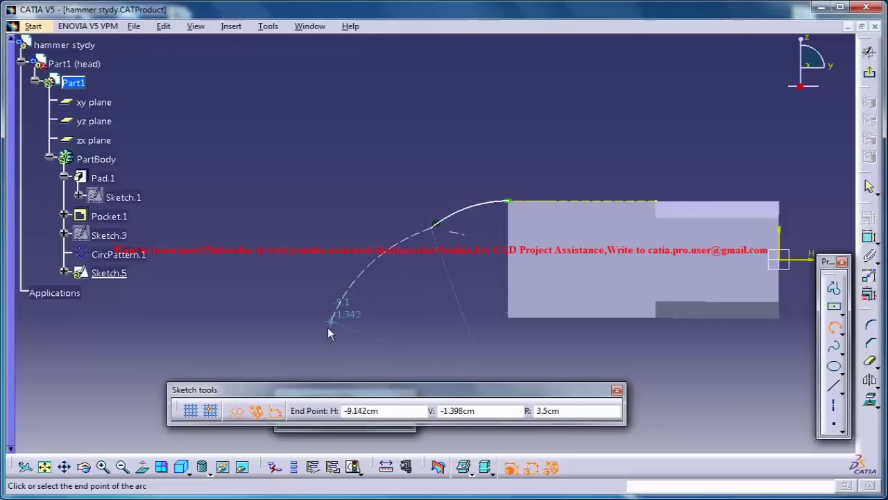
left_click(317, 357)
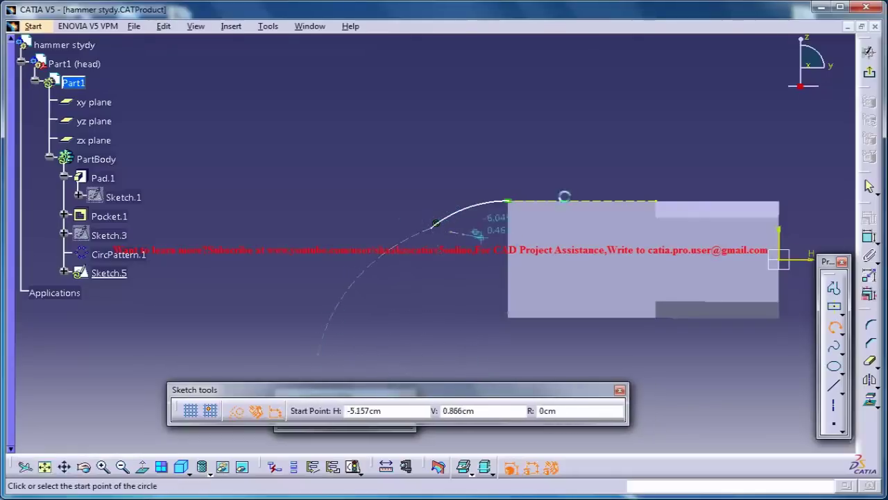
middle_click_drag(454, 168, 454, 147)
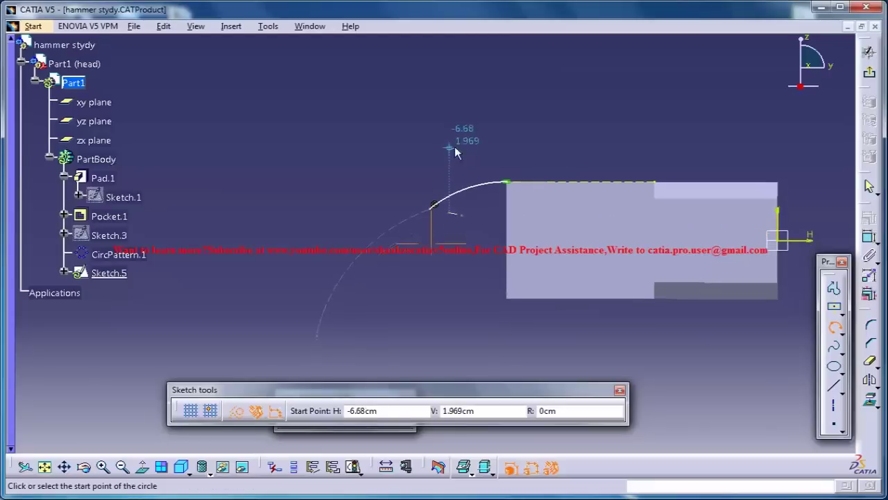
- Convert the new lower arc from a construction element to a standard element
left_click(872, 188)
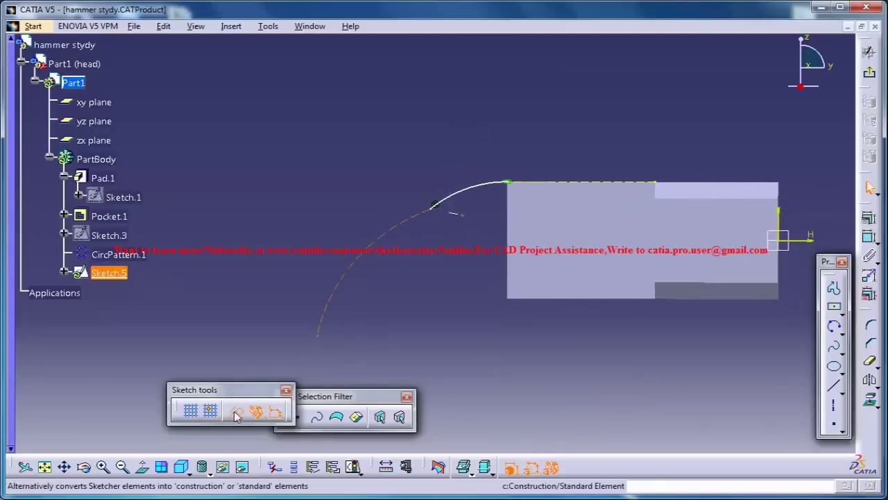
left_click(274, 337)
middle_click_drag(319, 292, 348, 249)
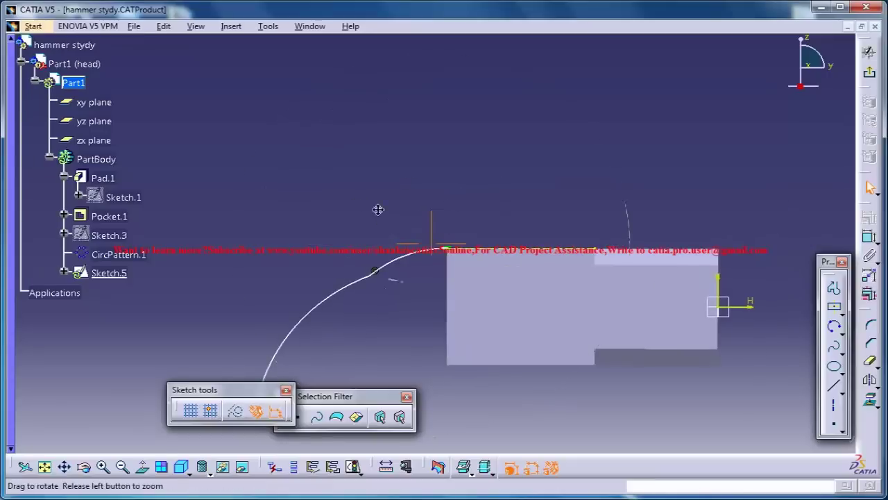
middle_click_drag(378, 209, 433, 185)
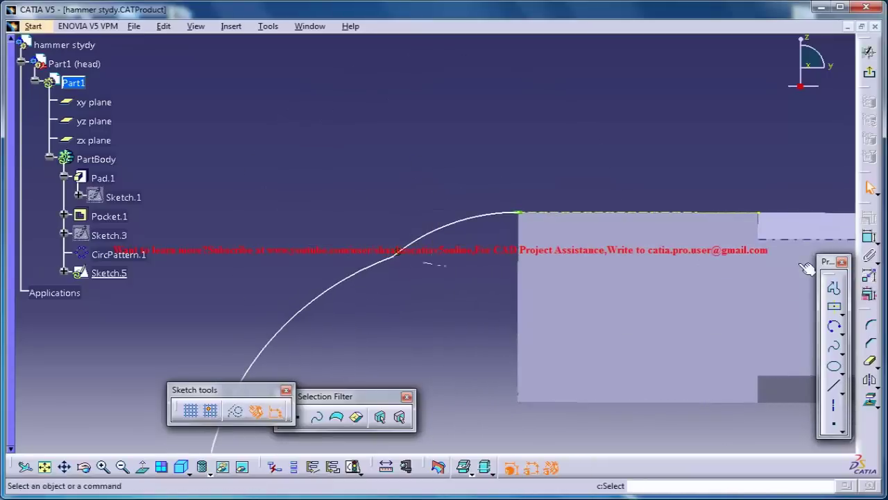
- Constrain the two claw arcs tangent to each other
left_click(871, 241)
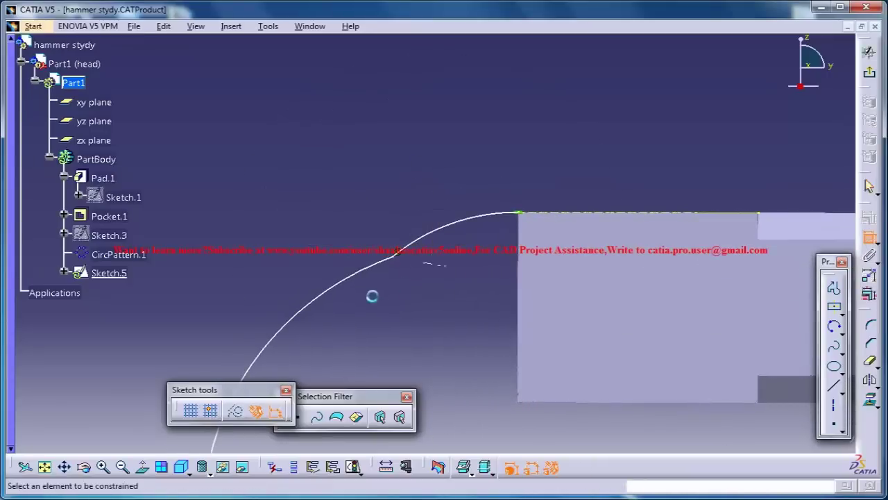
left_click(416, 251)
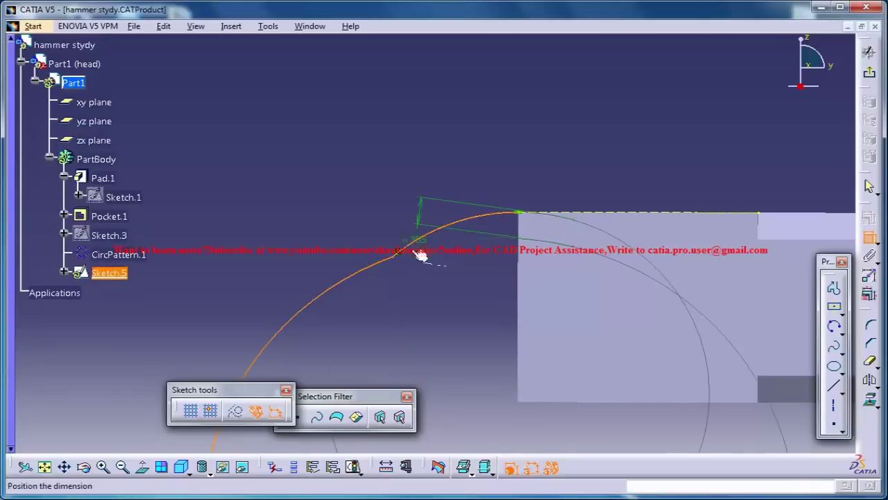
right_click(426, 270)
left_click(448, 368)
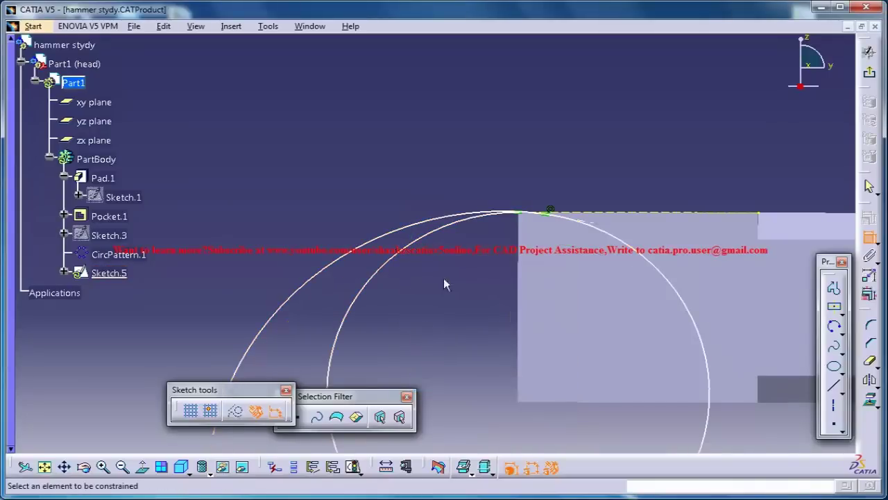
- Try to reshape the tangent claw arcs by moving the curve near the block's upper corner
middle_click_drag(506, 358, 506, 415)
mouse_move(505, 287)
middle_mouse_down()
mouse_move(516, 236)
mouse_move(477, 301)
middle_mouse_up()
middle_click_drag(479, 268, 524, 264)
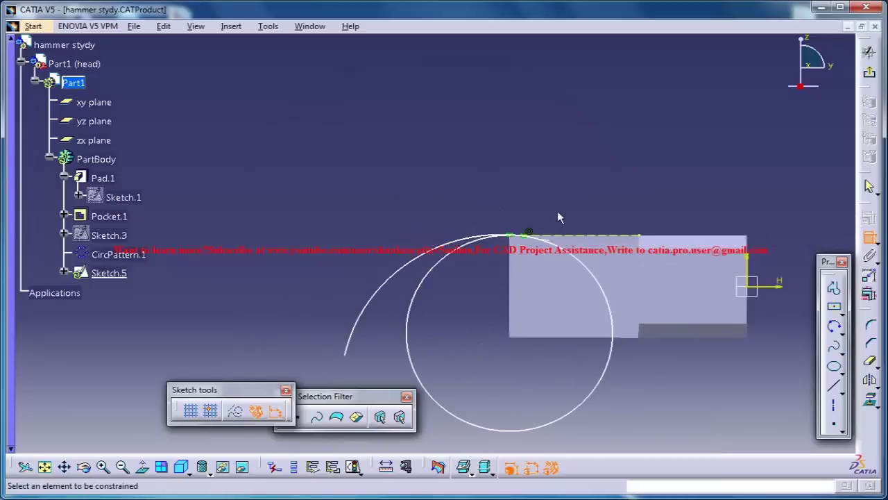
mouse_move(564, 195)
middle_mouse_down()
mouse_move(545, 131)
mouse_move(575, 159)
mouse_move(449, 165)
middle_mouse_up()
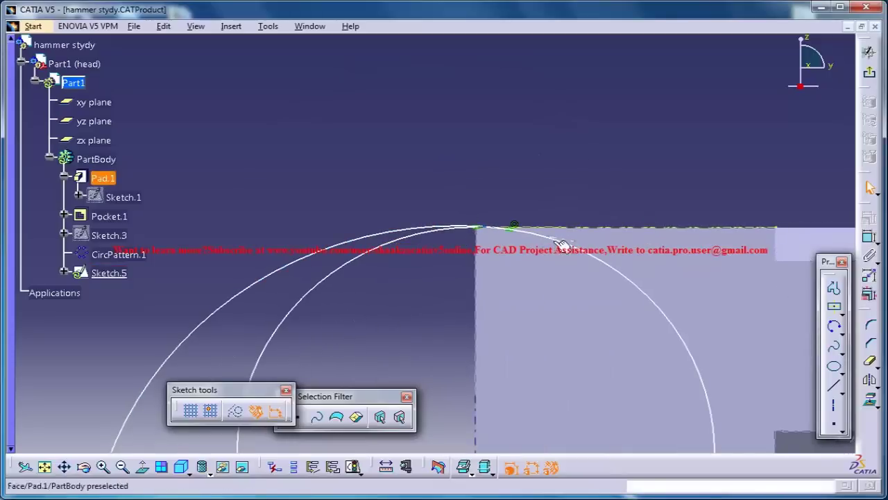
mouse_move(441, 228)
left_mouse_down()
mouse_move(436, 240)
mouse_move(369, 257)
left_mouse_up()
mouse_move(438, 257)
left_mouse_down()
mouse_move(501, 227)
mouse_move(493, 232)
left_mouse_up()
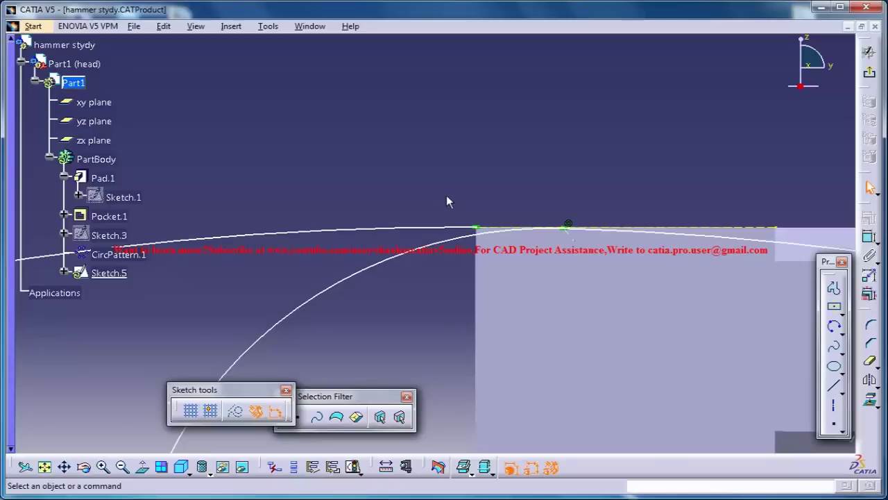
- Undo the tangency between the claw arcs and move their shared point outward so the two curves run smoothly into each other
key("ctrl+z")
key("ctrl+z")
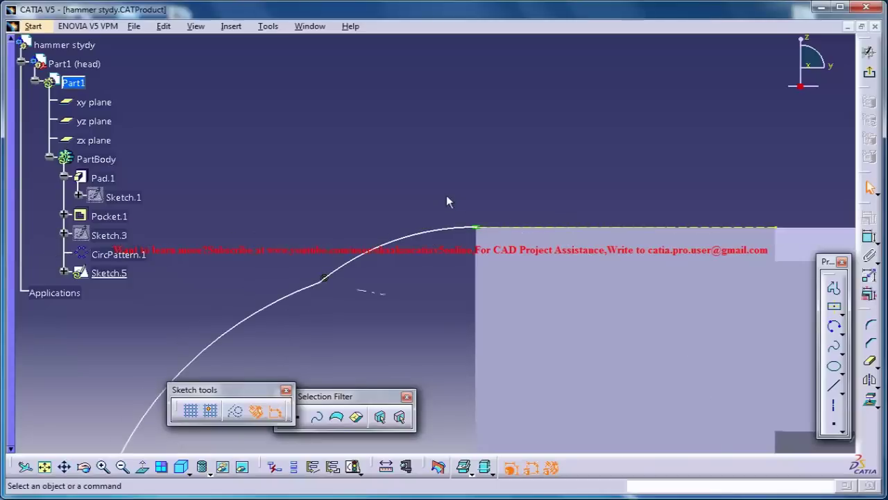
middle_click_drag(454, 192, 581, 220)
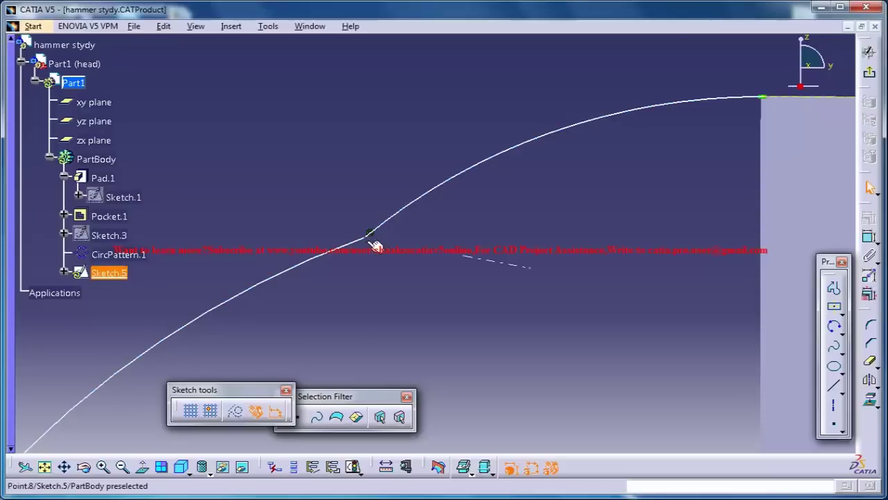
mouse_move(370, 234)
left_mouse_down()
mouse_move(365, 244)
mouse_move(247, 243)
left_mouse_up()
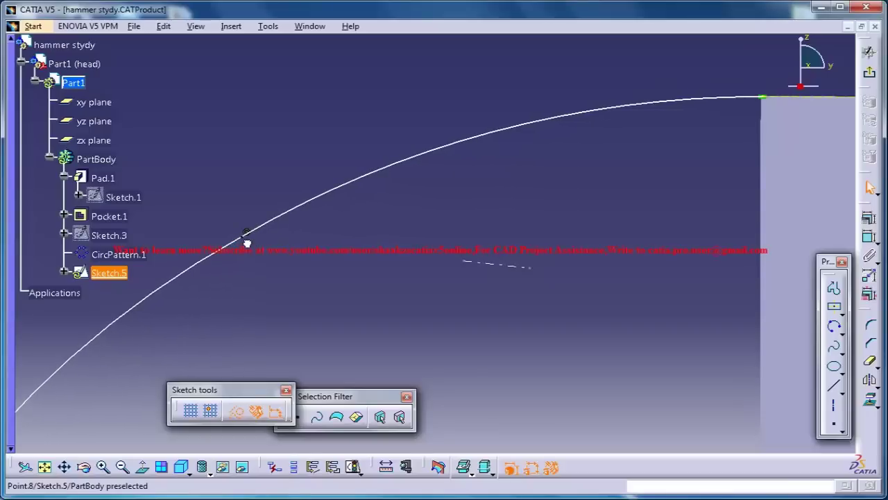
- Examine the junction between the two claw arcs and their transition into the block's upper edge
middle_click_drag(380, 221, 435, 357)
mouse_move(420, 325)
middle_mouse_down()
mouse_move(508, 247)
mouse_move(431, 262)
mouse_move(481, 231)
middle_mouse_up()
left_click(492, 249)
middle_click_drag(554, 286, 629, 311)
middle_click_drag(513, 260, 501, 295)
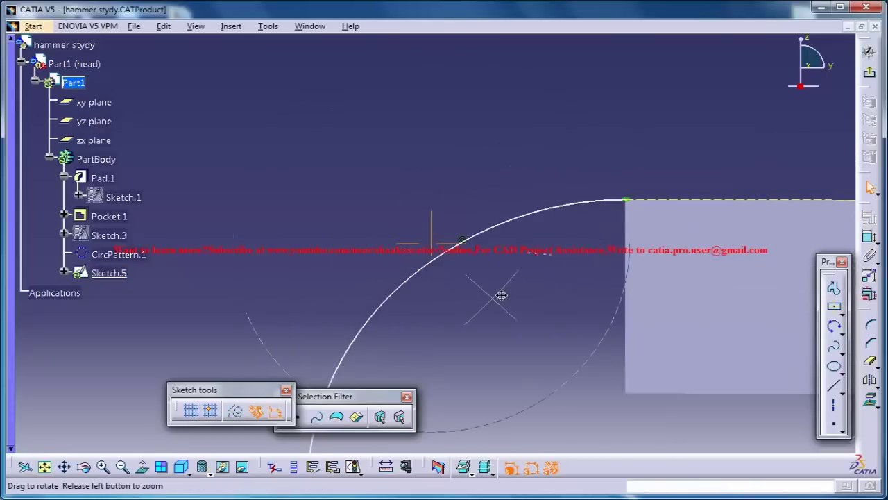
middle_click_drag(498, 211, 485, 188)
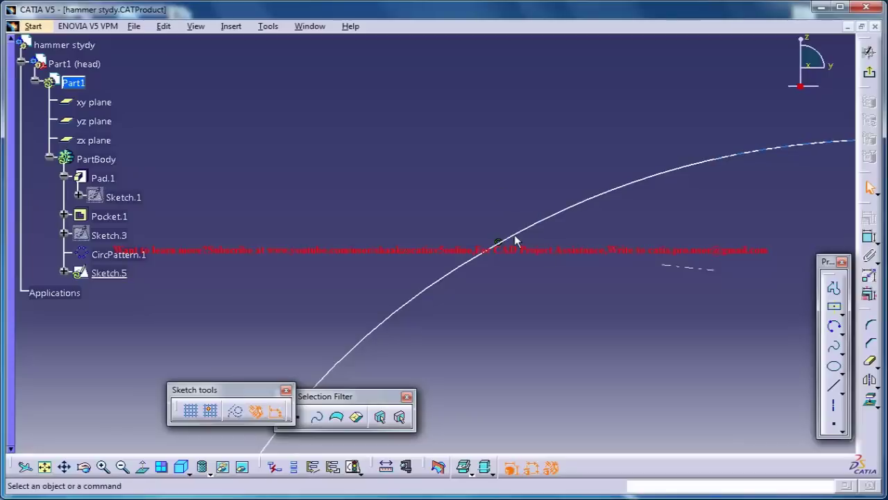
middle_click_drag(510, 255, 550, 268)
middle_click_drag(592, 374, 591, 362)
middle_click_drag(582, 315, 523, 248)
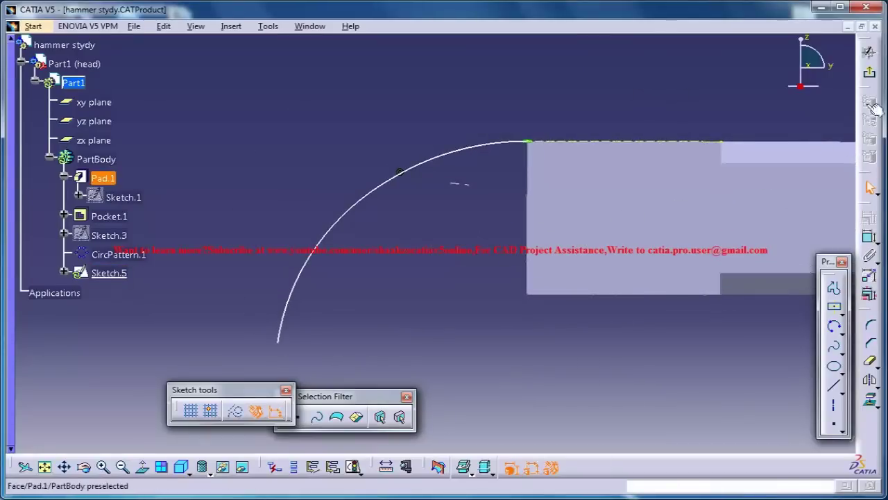
- Exit the arc sketch and start a new sketch on the block's claw-side end face
left_click(868, 51)
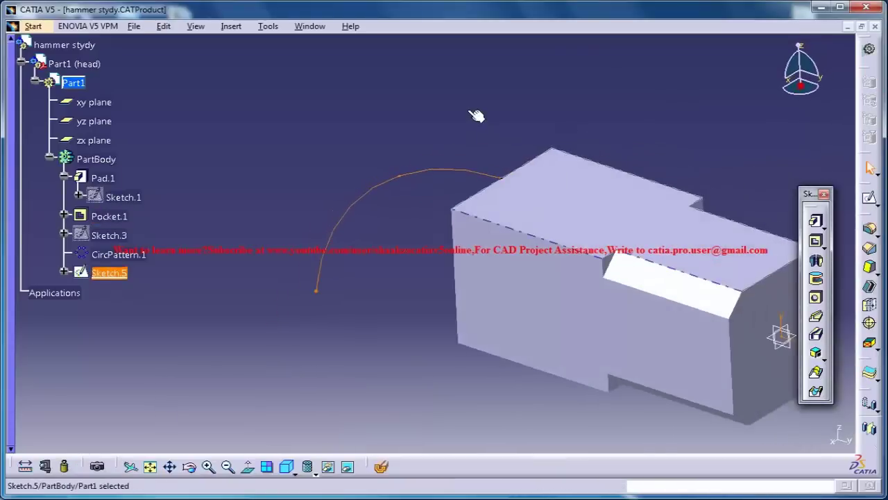
left_click(448, 236)
mouse_move(551, 166)
middle_mouse_down()
mouse_move(596, 121)
mouse_move(504, 191)
middle_mouse_up()
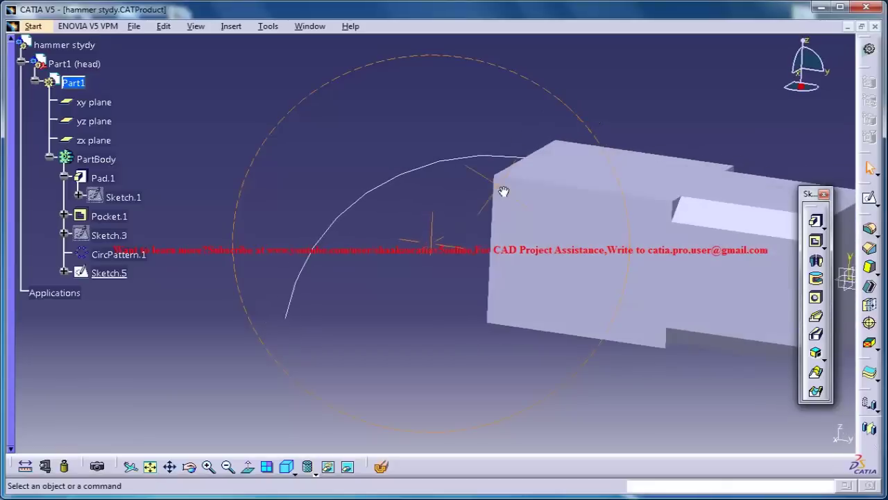
middle_click_drag(568, 111, 627, 104)
left_click(530, 245)
left_click(873, 199)
mouse_move(477, 232)
middle_mouse_down()
mouse_move(480, 276)
mouse_move(491, 229)
mouse_move(579, 214)
mouse_move(504, 167)
middle_mouse_up()
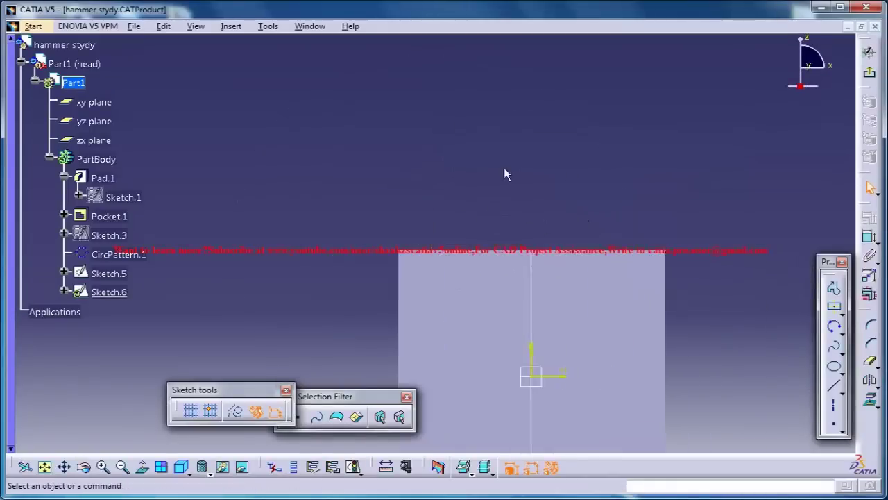
- Switch to the hammer assy.CATProduct window and examine where the finished claw joins the head block
left_click(310, 25)
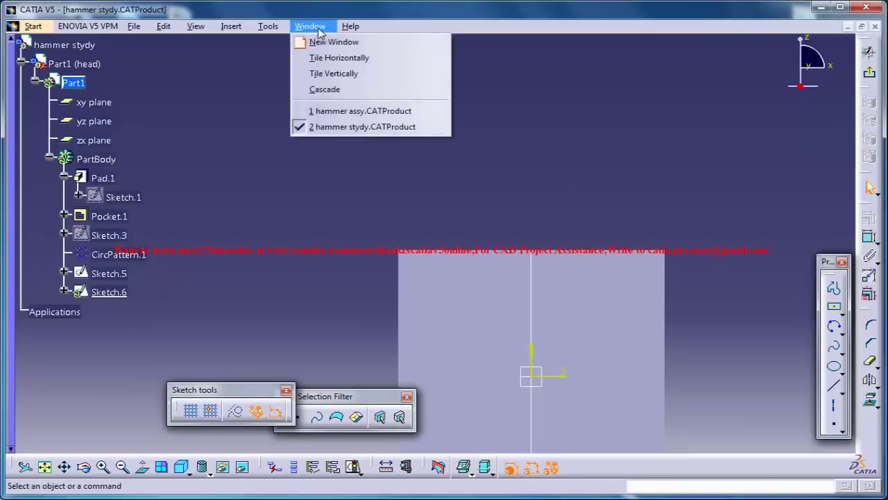
left_click(350, 111)
left_click(534, 179)
middle_click_drag(645, 138, 548, 115)
middle_click_drag(499, 319, 566, 278)
left_click(559, 304)
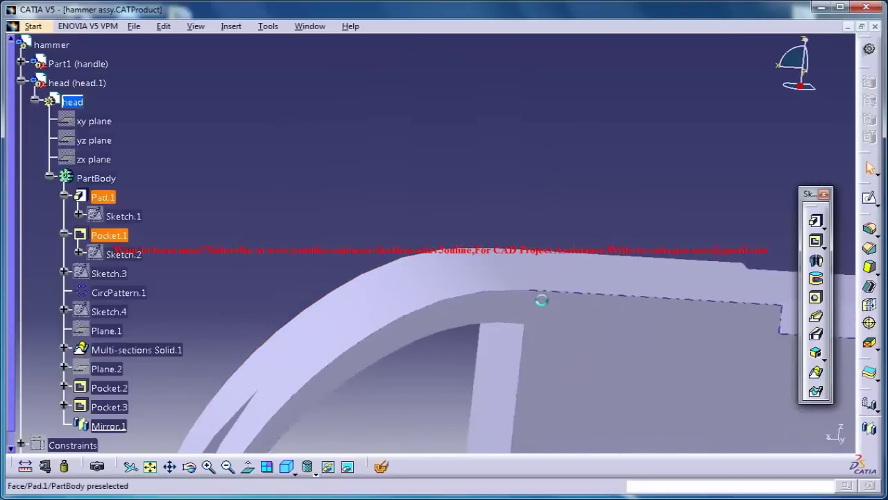
- Measure the claw's thickness at the head block between its upper and lower corner points, using Measure Between with both selections on Point only
right_click(418, 478)
left_click(46, 464)
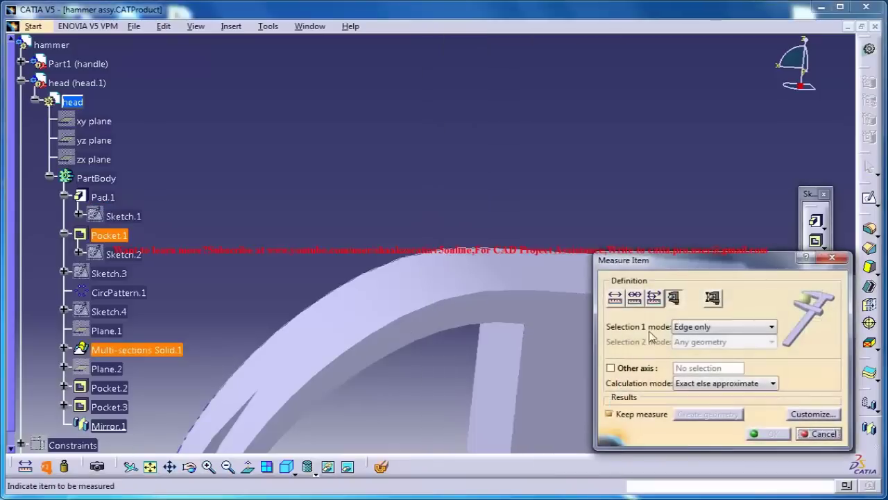
left_click(692, 327)
left_click(625, 304)
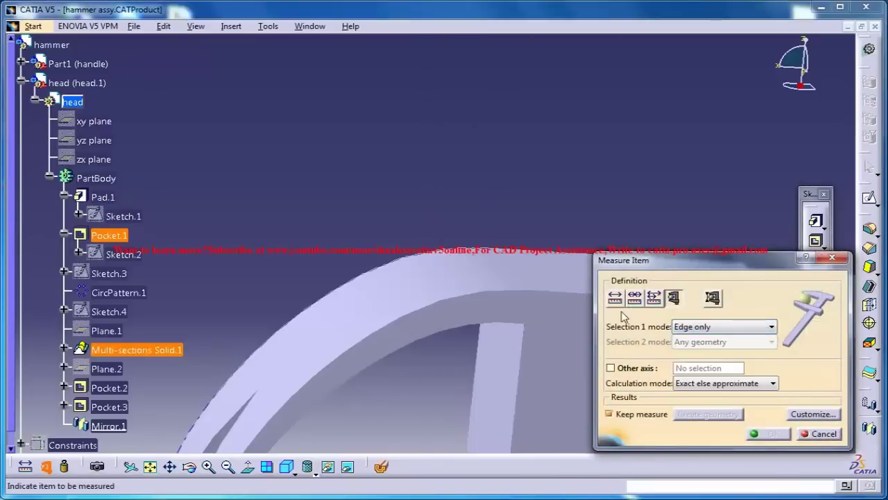
left_click(697, 326)
left_click(714, 334)
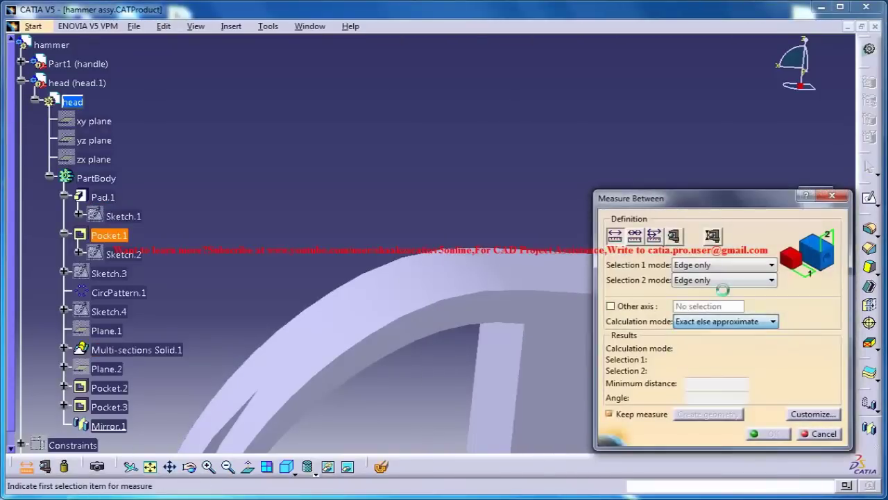
left_click(713, 280)
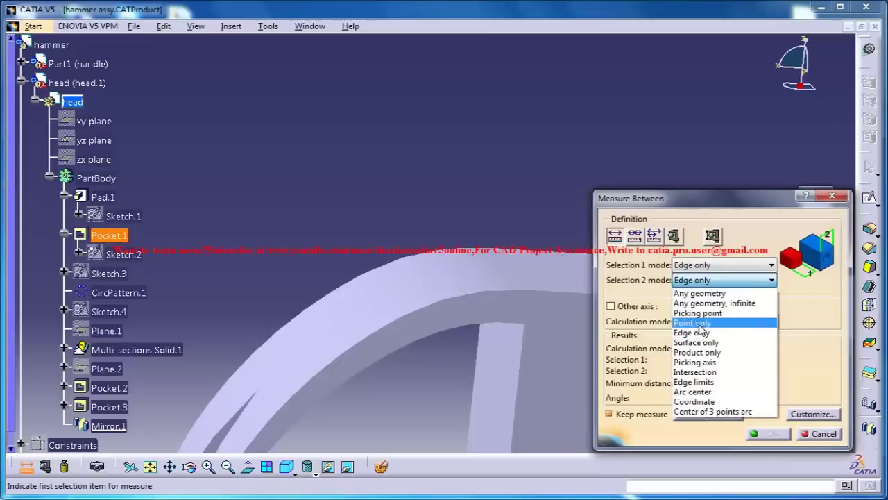
left_click(694, 328)
left_click(692, 265)
left_click(701, 308)
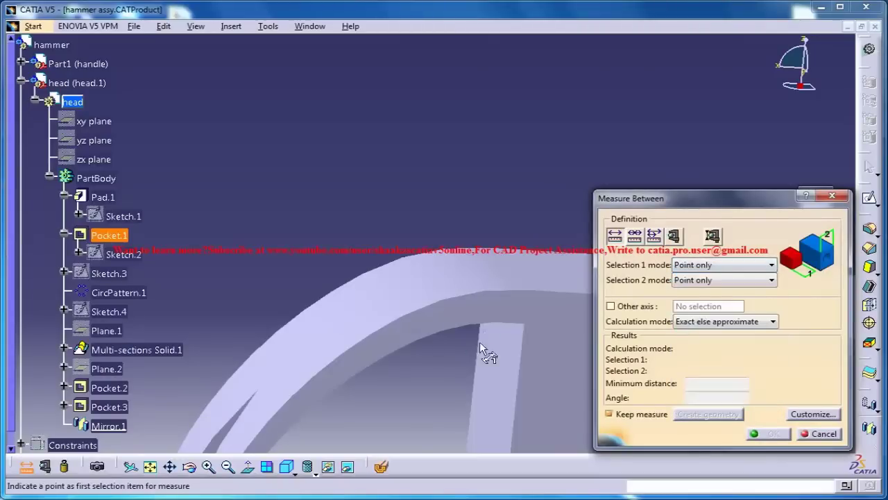
left_click(527, 291)
left_click(526, 323)
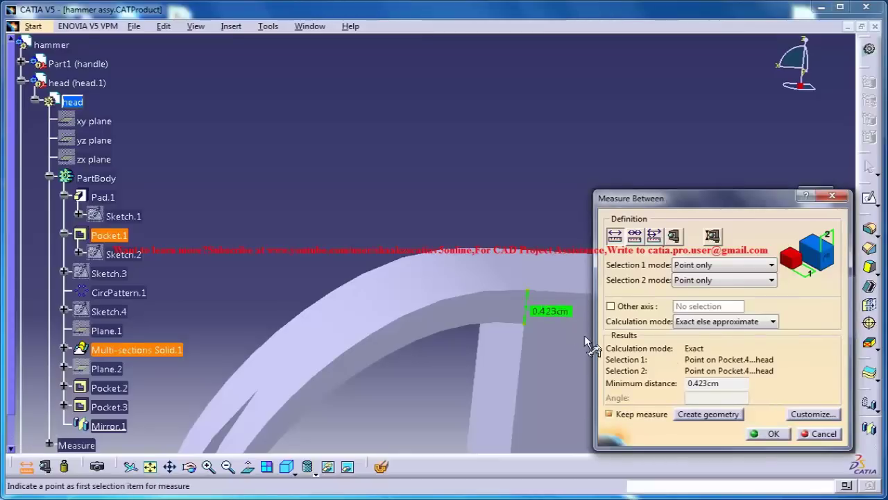
left_click(806, 435)
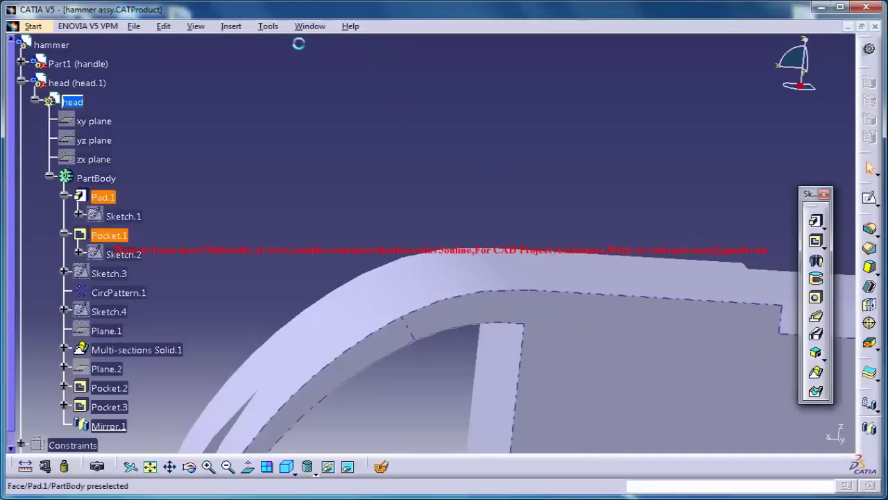
- Return to hammer stydy.CATProduct and draw a centered rectangle about 0.117 cm high on the vertical axis near the end face's upper edge
left_click(310, 26)
left_click(362, 128)
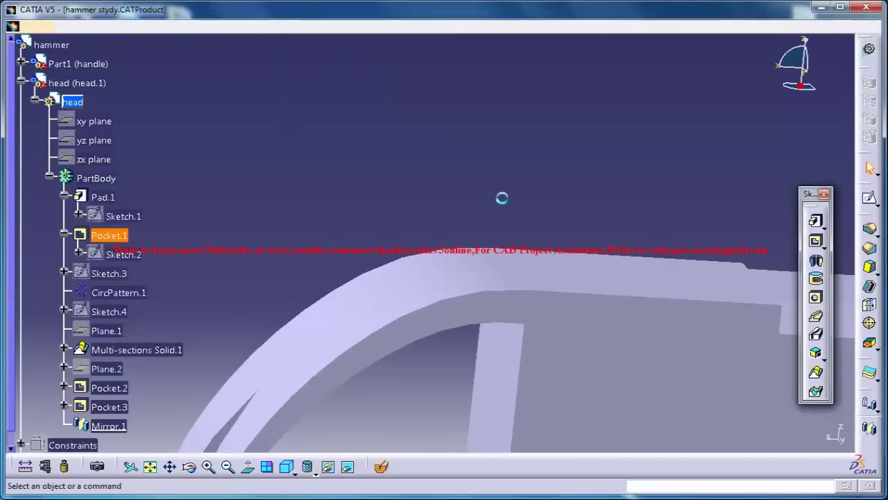
mouse_move(548, 212)
middle_mouse_down()
mouse_move(448, 138)
mouse_move(434, 114)
middle_mouse_up()
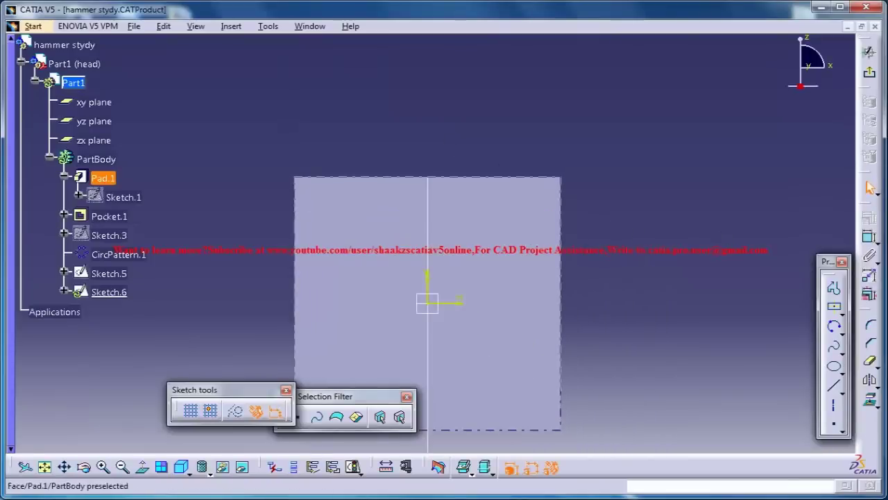
left_click(842, 313)
left_click(855, 323)
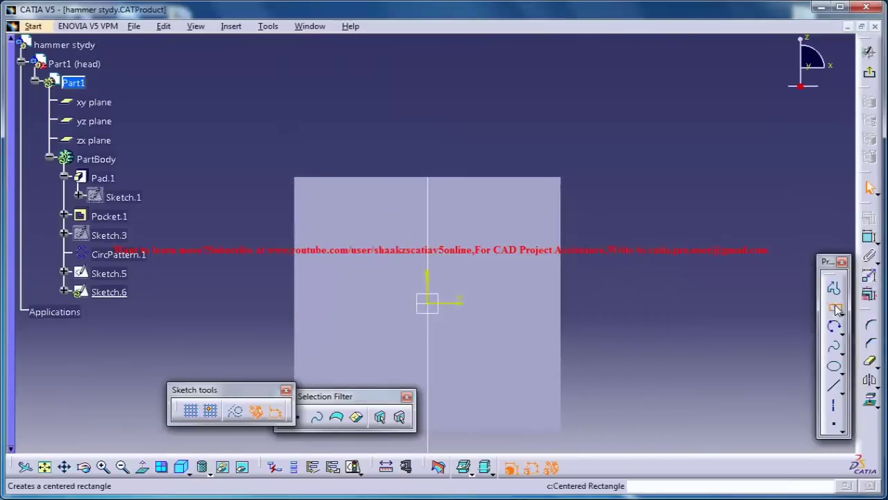
left_click(432, 199)
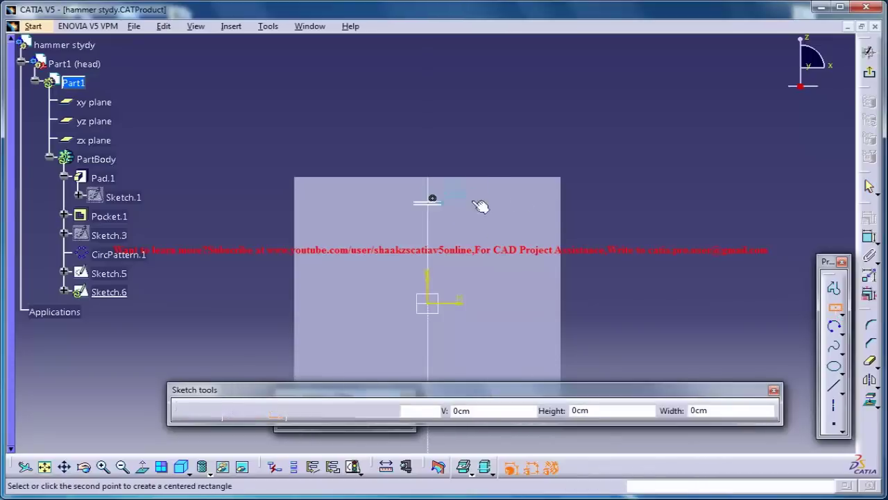
left_click(592, 199)
- Dimension the rectangle's height and set it to 0.423 cm
mouse_move(511, 209)
middle_mouse_down()
mouse_move(511, 171)
mouse_move(575, 231)
middle_mouse_up()
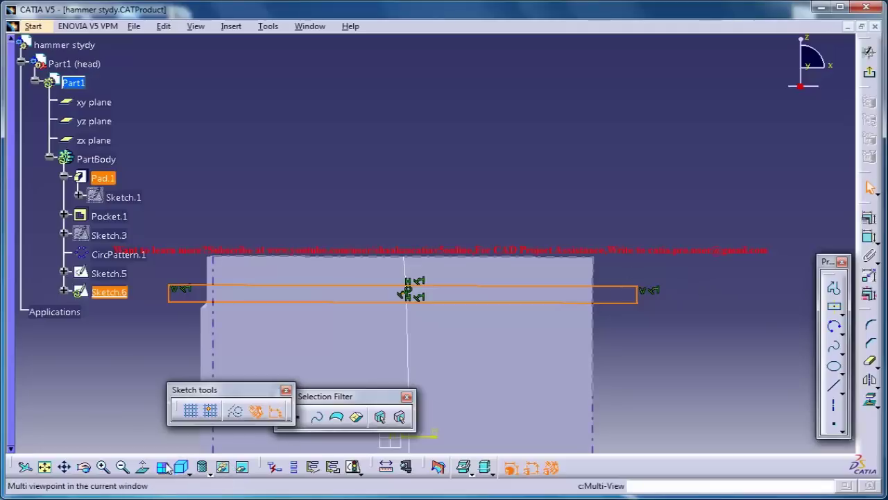
left_click(144, 467)
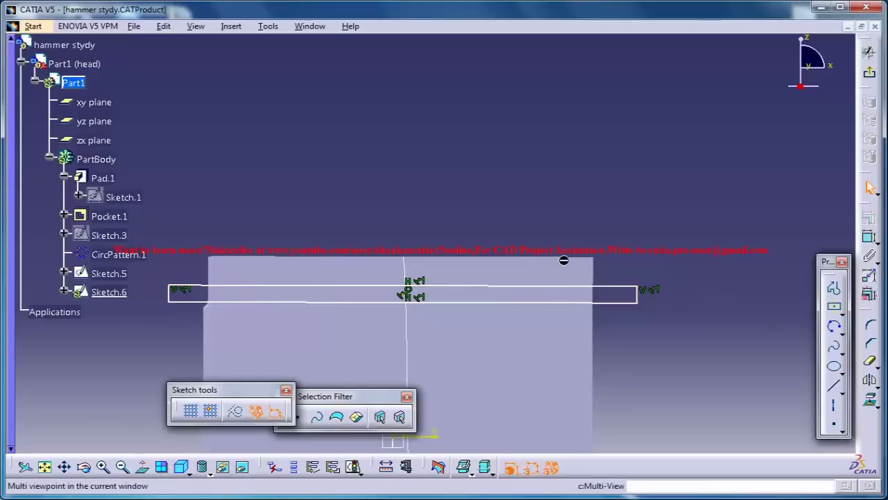
left_click(644, 300)
double_click(756, 323)
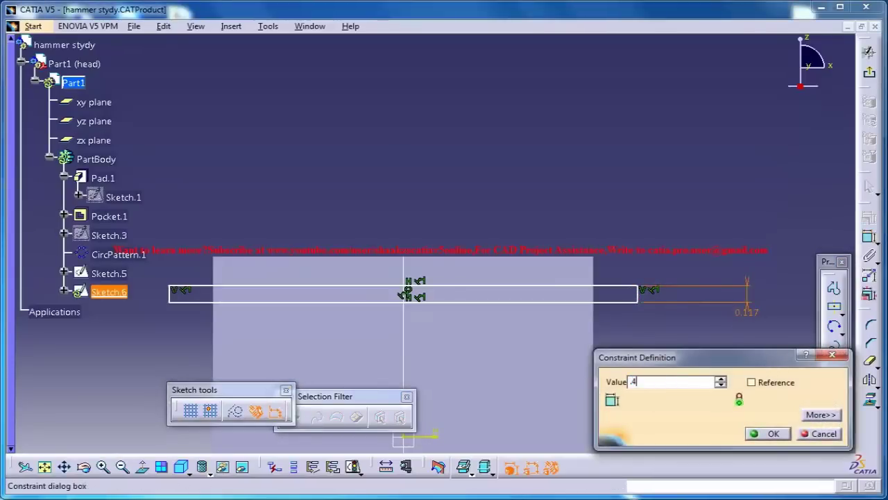
key("Return")
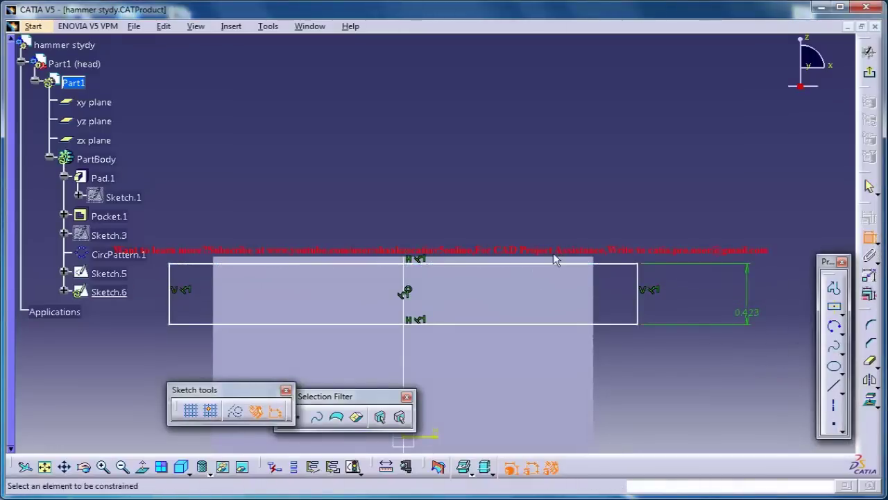
- Make the rectangle's upper edge and one side coincident with the block's matching edges, and exit the sketch
left_click(570, 264)
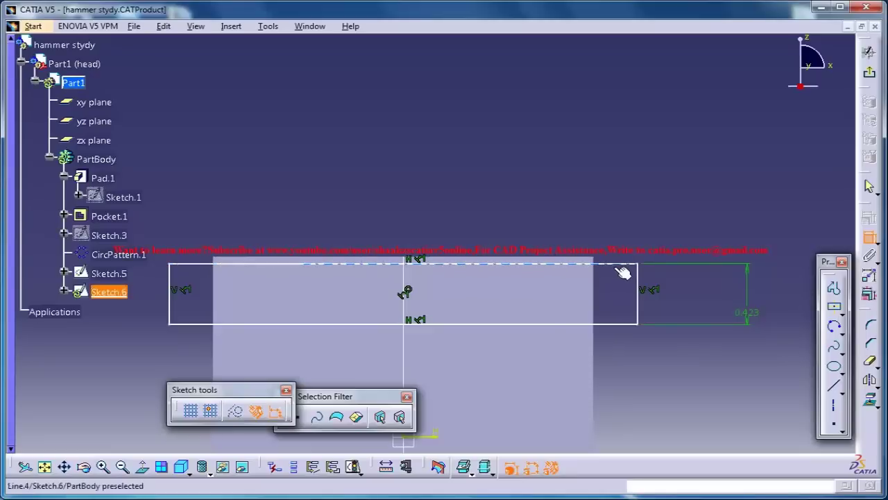
right_click(636, 243)
left_click(676, 350)
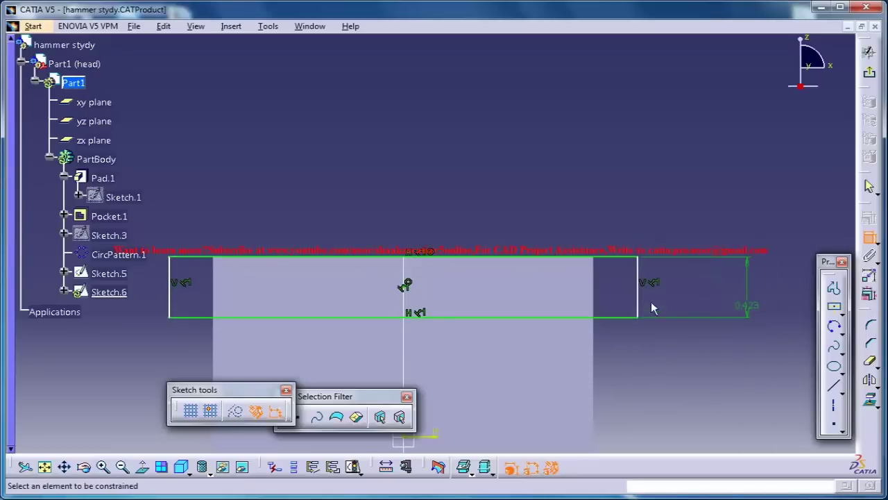
left_click(637, 288)
left_click(596, 283)
right_click(614, 292)
left_click(666, 399)
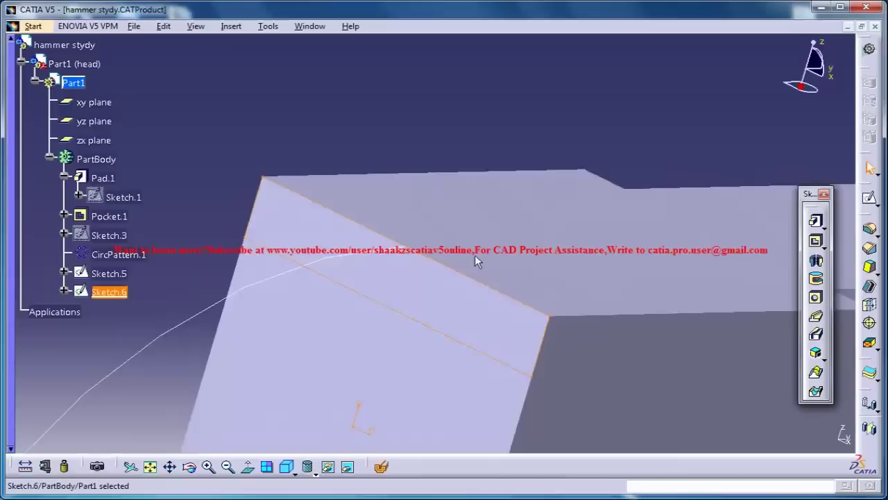
- Switch to hammer assy.CATProduct and measure the length of the short thickness edge at the claw tip with Measure Item
left_click(309, 26)
left_click(367, 125)
middle_click_drag(403, 136, 347, 239)
middle_click_drag(447, 270, 448, 324)
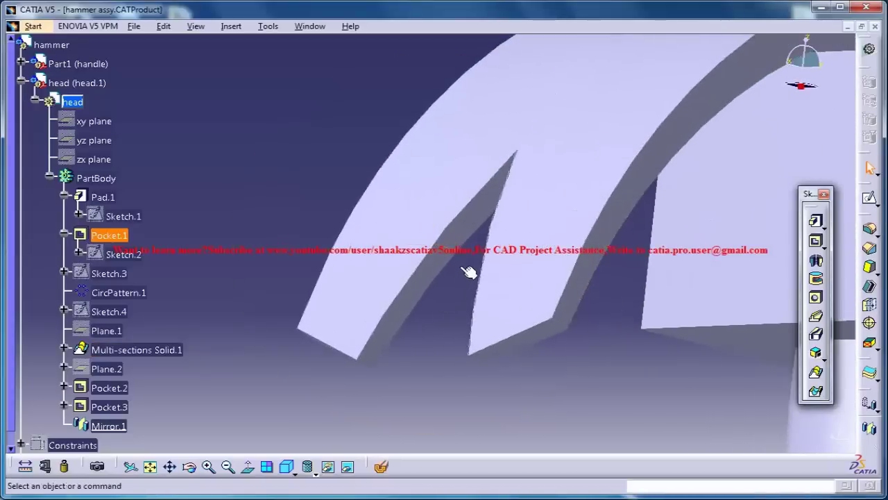
middle_click_drag(476, 234, 509, 345)
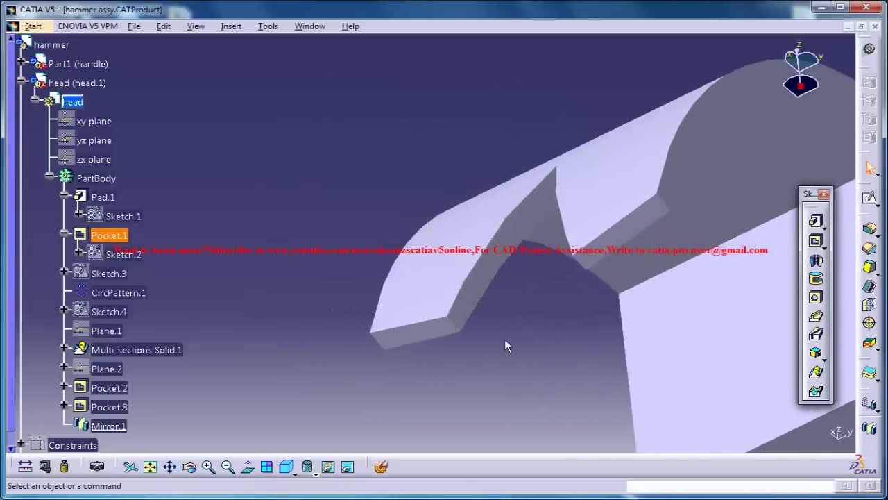
left_click(455, 325)
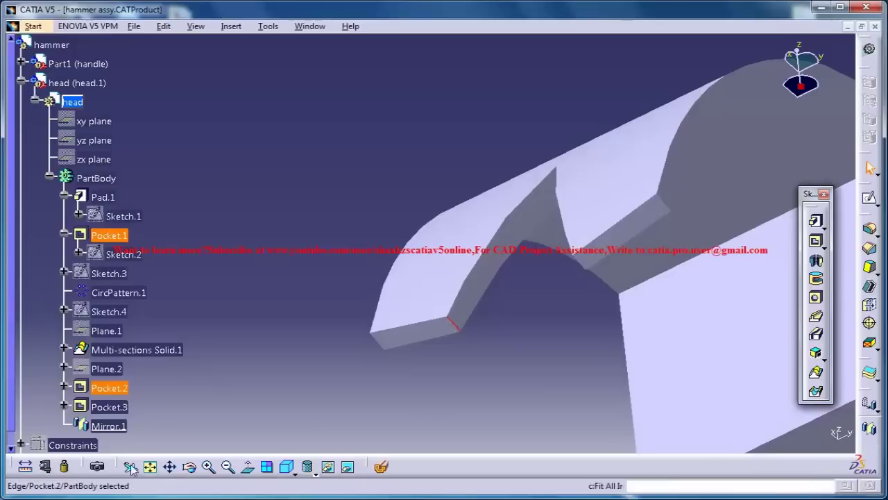
left_click(48, 467)
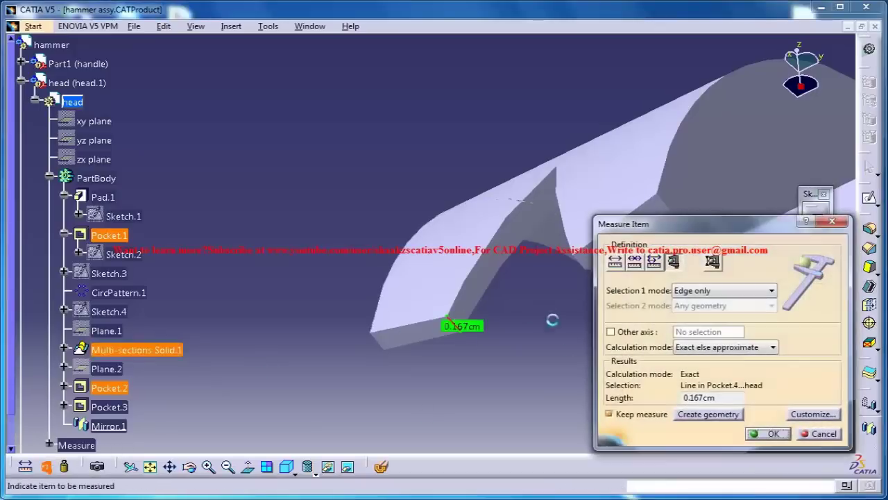
left_click(836, 223)
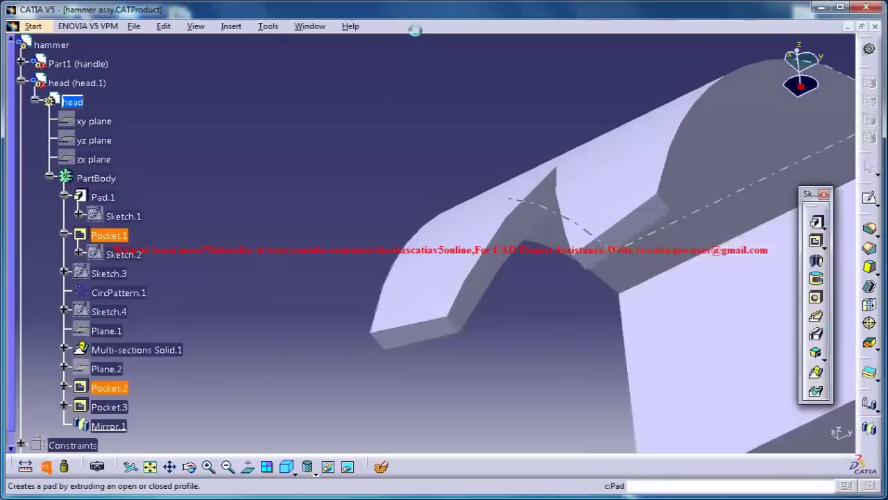
- Return to hammer stydy.CATProduct and create a plane normal to the Sketch.5 arc at its free end vertex
left_click(310, 26)
left_click(365, 127)
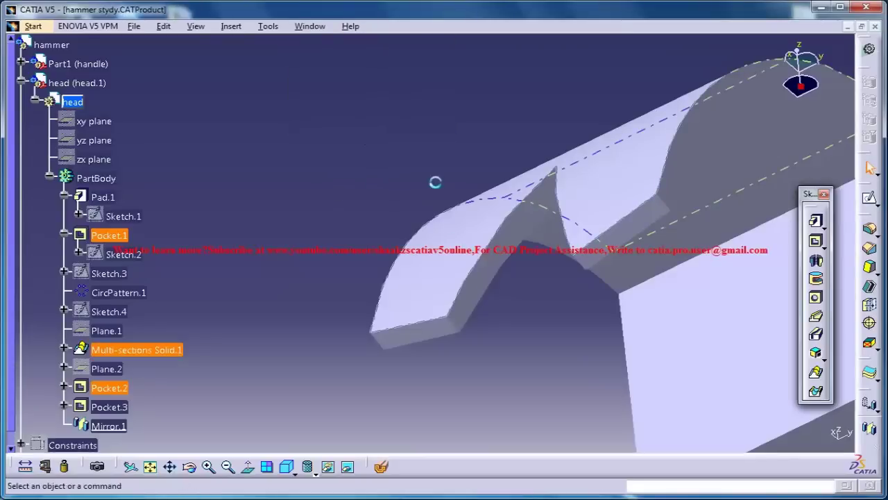
mouse_move(222, 399)
middle_mouse_down()
mouse_move(227, 383)
mouse_move(371, 250)
middle_mouse_up()
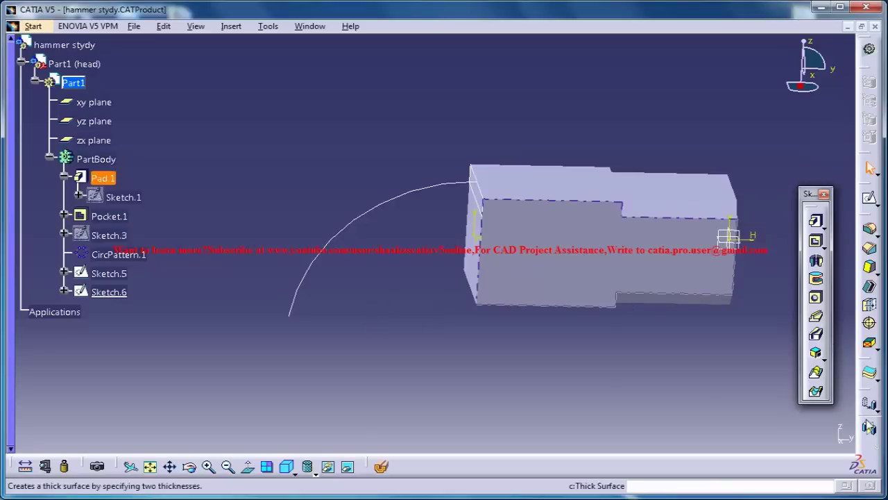
left_click(872, 409)
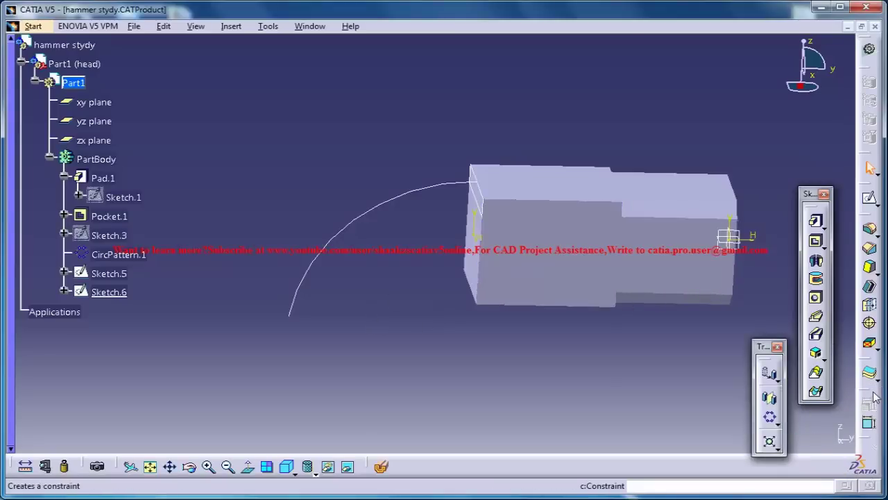
left_click_drag(823, 381, 811, 376)
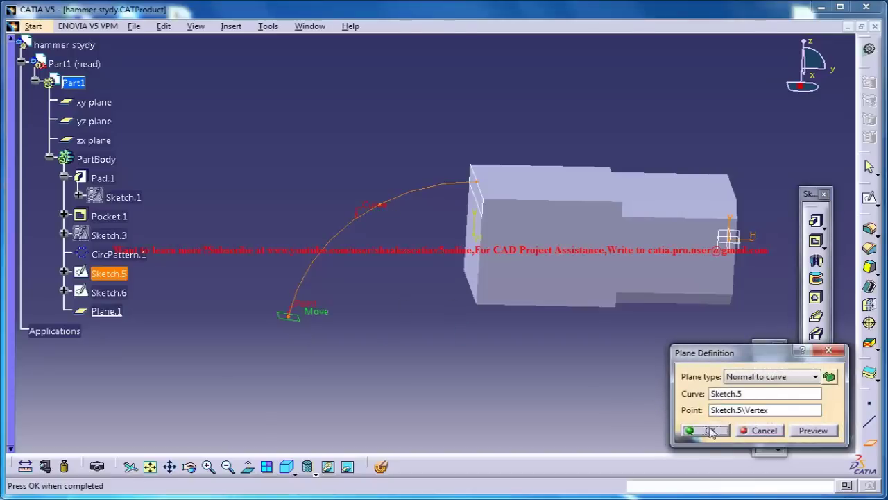
left_click(710, 431)
- Open a new sketch on the plane at the arc's free end
middle_click_drag(427, 327, 581, 177)
middle_click_drag(409, 303, 372, 316)
left_click(368, 295)
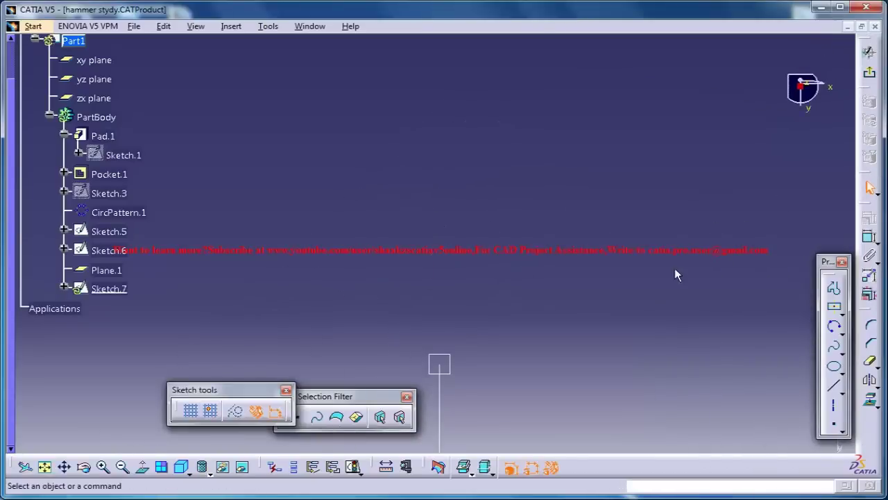
- Go back to hammer assy.CATProduct and recheck the claw tip's thickness by measuring its short edge
left_click(313, 25)
left_click(340, 111)
middle_click_drag(421, 290, 294, 252)
middle_click_drag(596, 324, 496, 288)
middle_click_drag(620, 261, 494, 347)
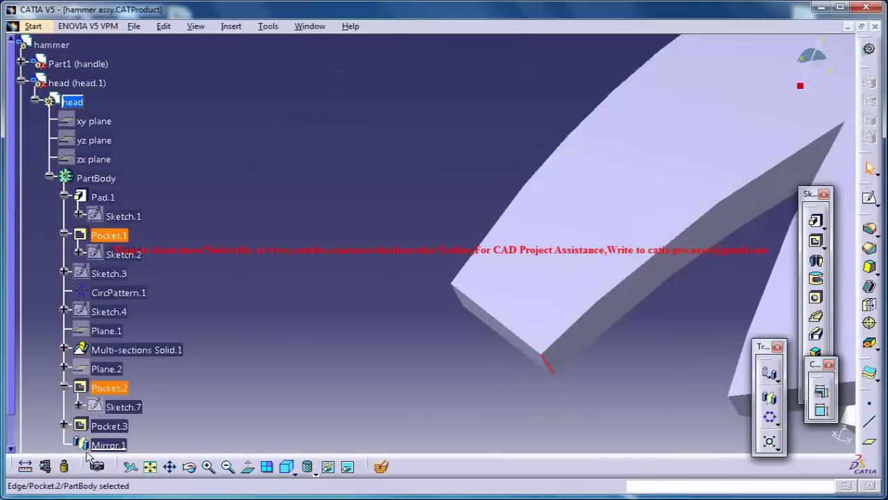
left_click(44, 467)
left_click(547, 361)
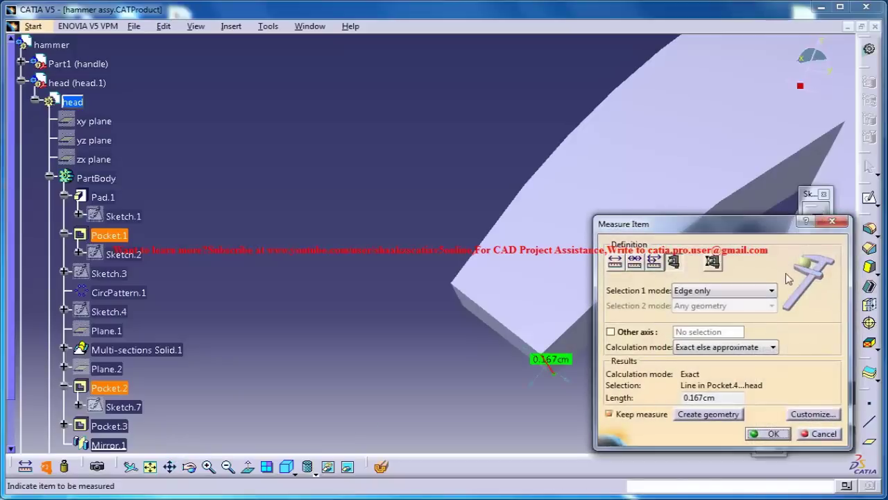
left_click(831, 225)
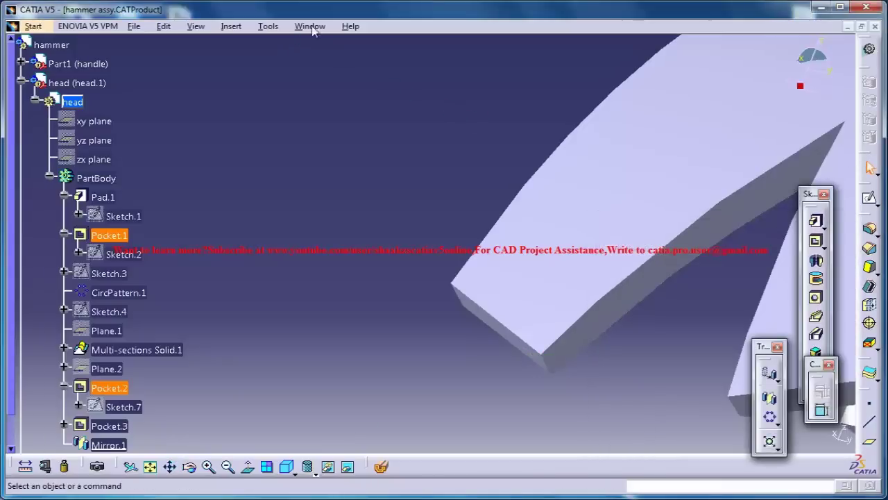
- Return to the hammer stydy.CATProduct sketch and draw a centered rectangle about 0.233 cm high on the vertical axis near the arc's end
left_click(309, 26)
left_click(337, 127)
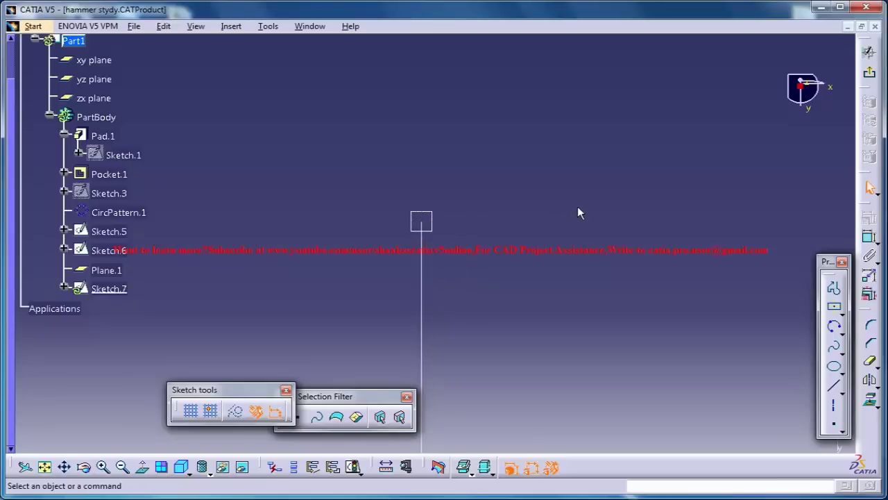
mouse_move(560, 205)
middle_mouse_down()
mouse_move(548, 238)
mouse_move(482, 299)
mouse_move(472, 333)
middle_mouse_up()
middle_click_drag(505, 273, 505, 247)
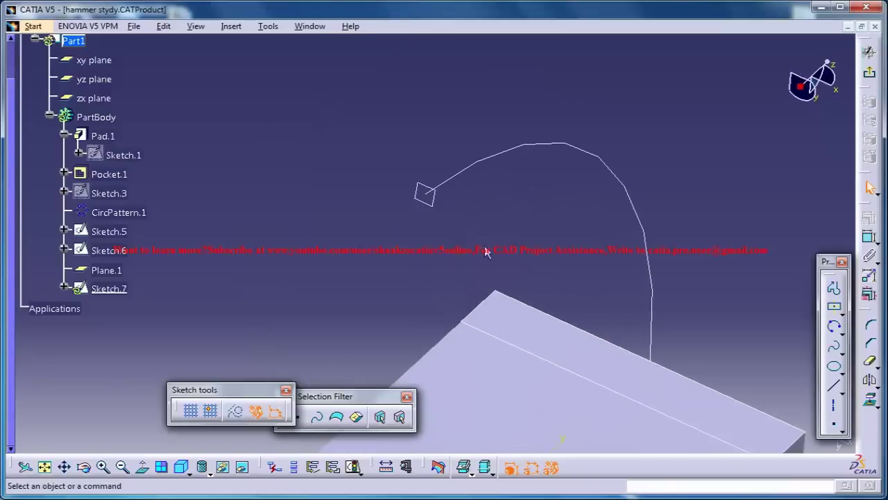
left_click(181, 467)
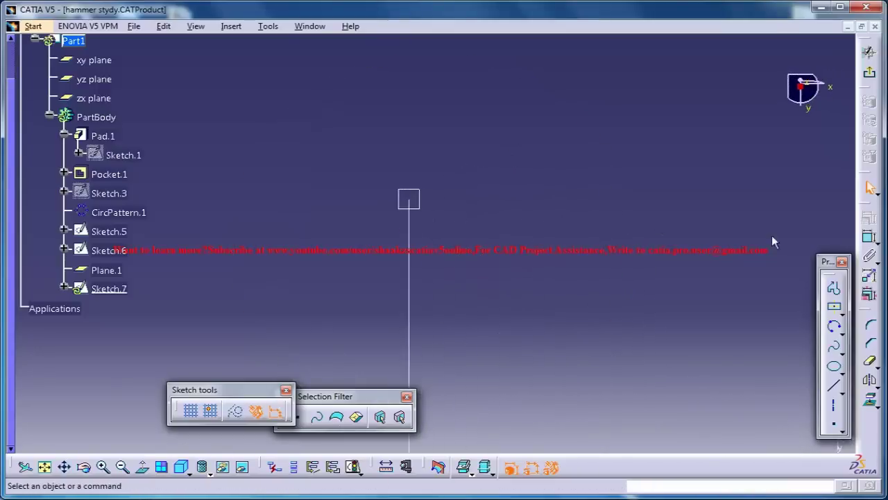
left_click(834, 306)
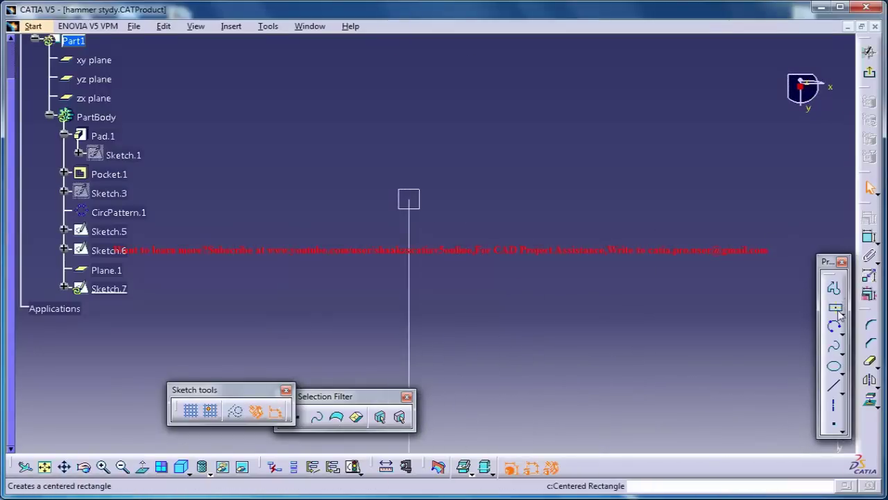
left_click(411, 249)
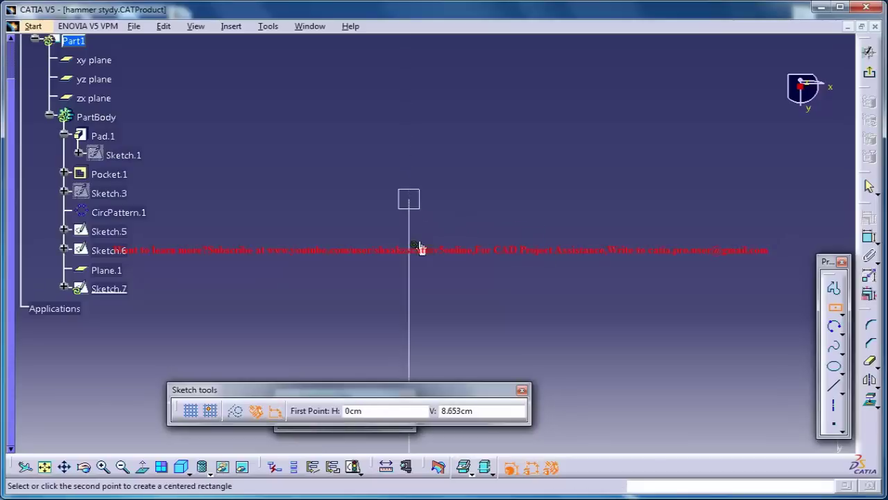
left_click(567, 233)
- Dimension the tip rectangle's height and set it to 0.167 cm
left_click(867, 254)
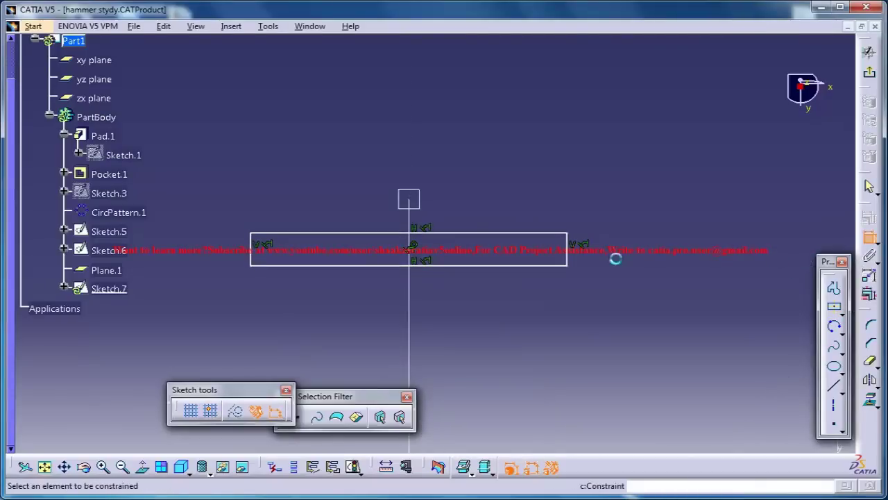
left_click(567, 249)
left_click(624, 252)
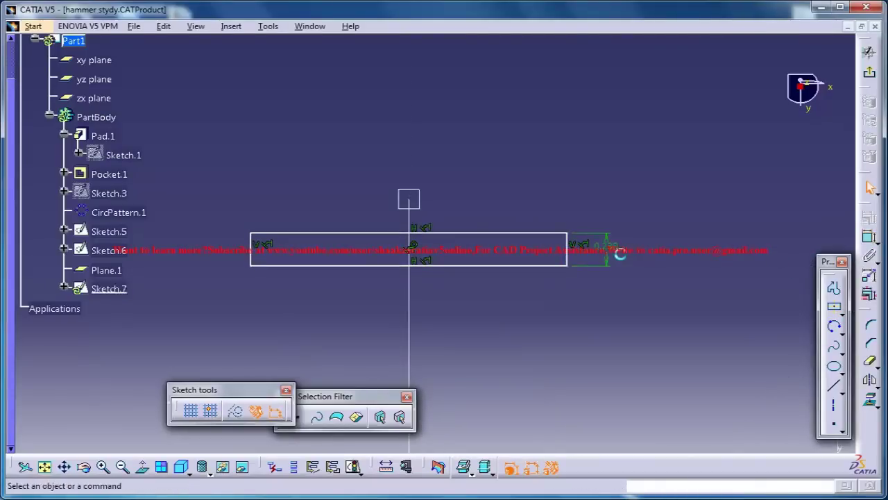
double_click(616, 246)
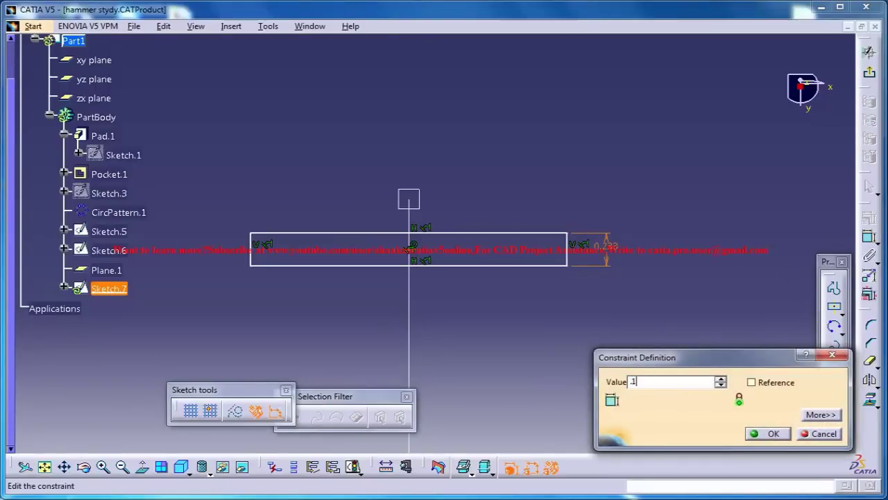
type(".167")
key("Return")
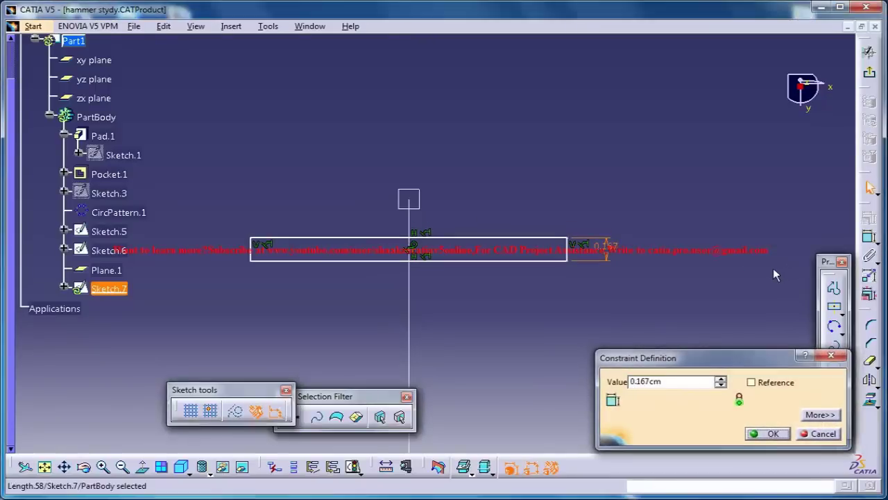
- Make one short side of the rectangle coincident with the head block's matching side edge, and exit the sketch
middle_click_drag(645, 206, 650, 198)
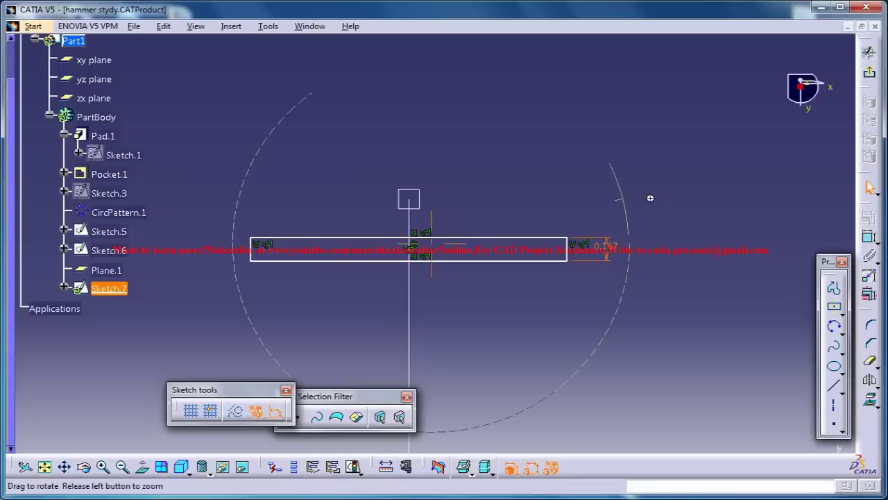
mouse_move(669, 281)
middle_mouse_down()
mouse_move(648, 273)
mouse_move(644, 191)
middle_mouse_up()
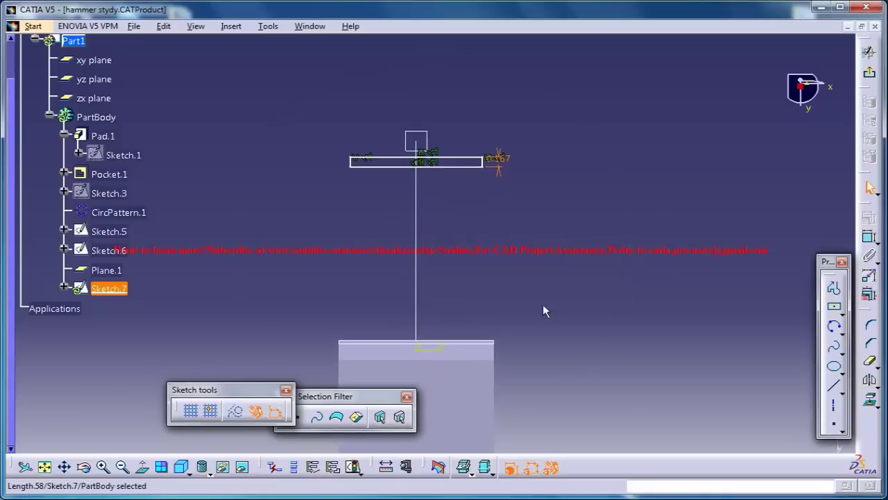
left_click(494, 378)
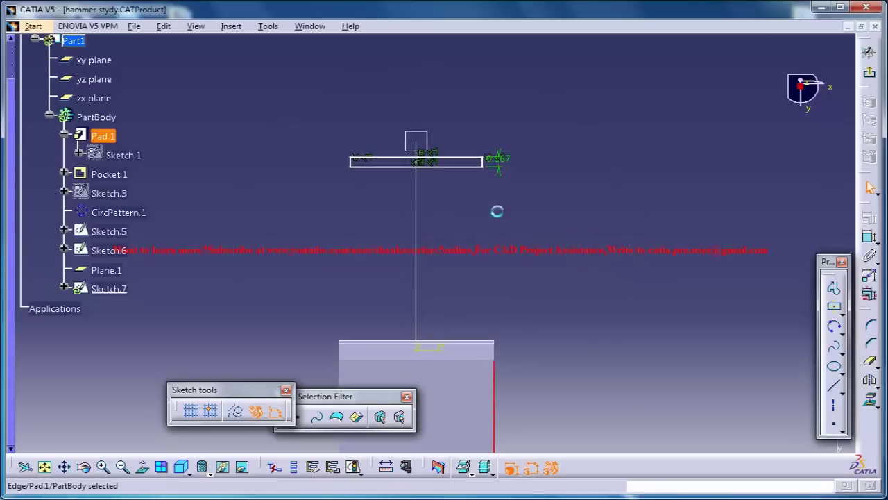
left_click(494, 171)
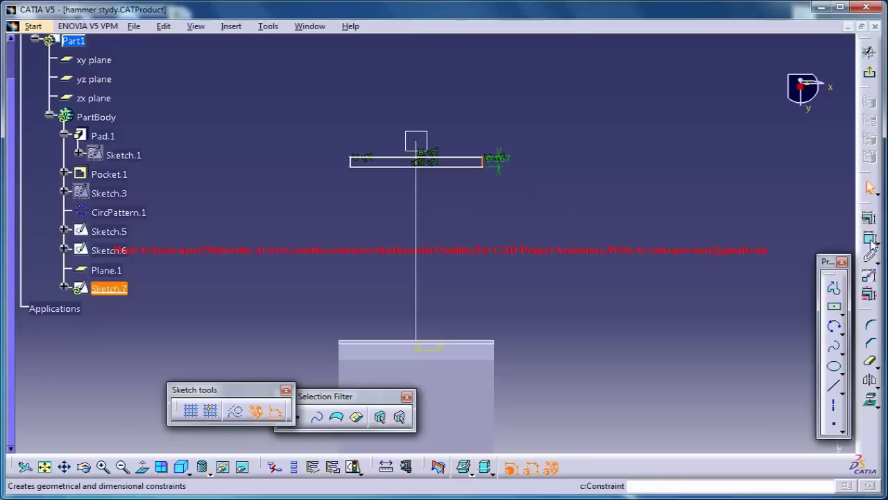
left_click(494, 386)
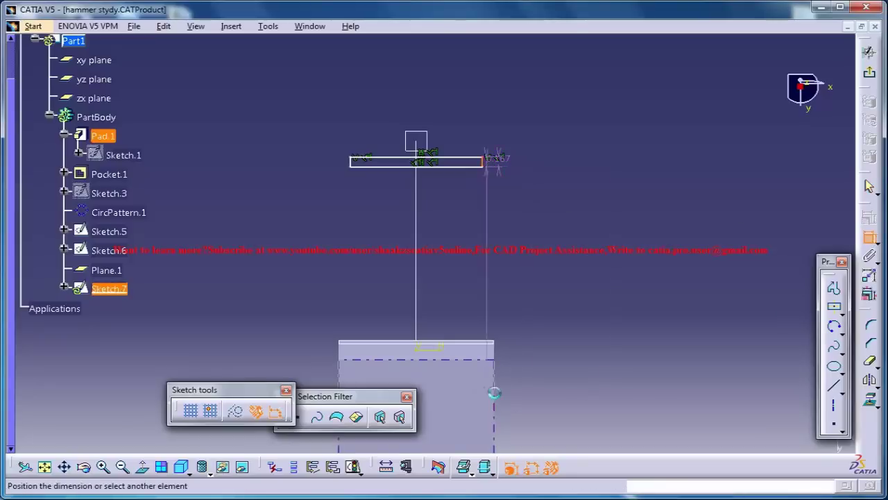
right_click(559, 314)
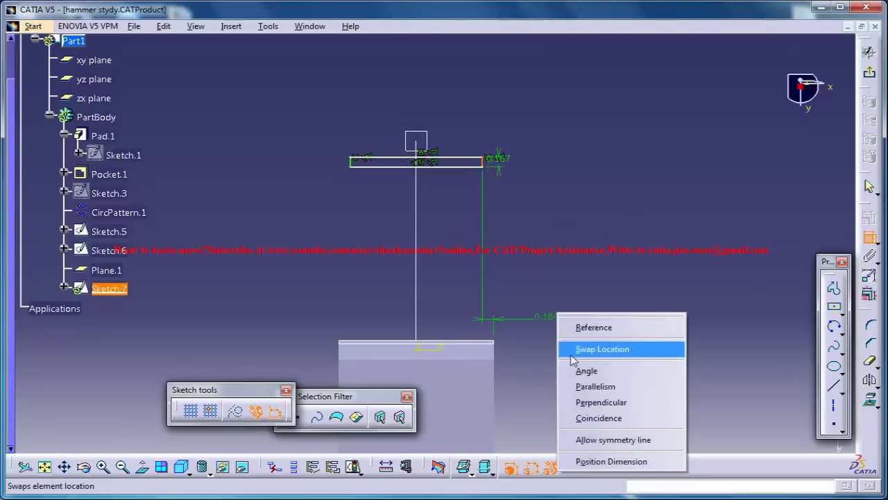
left_click(599, 418)
left_click(868, 53)
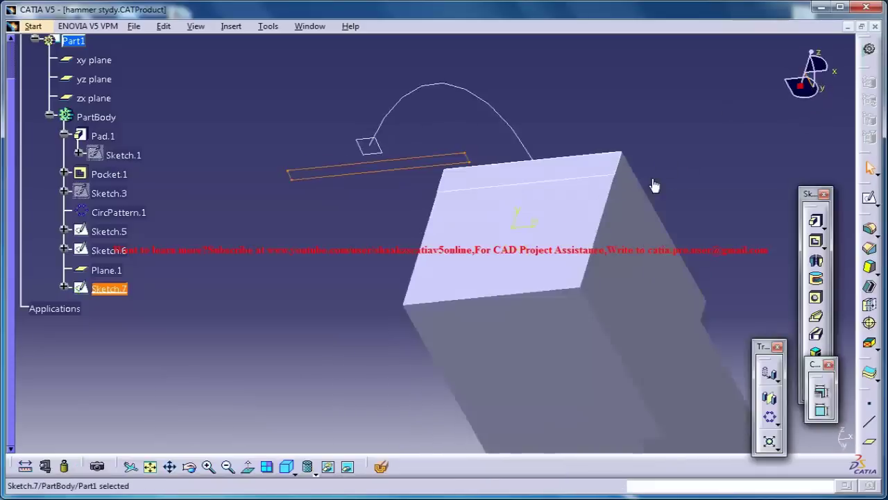
- Reopen the tip sketch, make the rectangle's upper edge coincident with the arc's endpoint, and exit the sketch
mouse_move(482, 240)
middle_mouse_down()
mouse_move(446, 303)
mouse_move(350, 359)
mouse_move(395, 285)
mouse_move(405, 238)
mouse_move(463, 146)
mouse_move(493, 141)
mouse_move(453, 203)
middle_mouse_up()
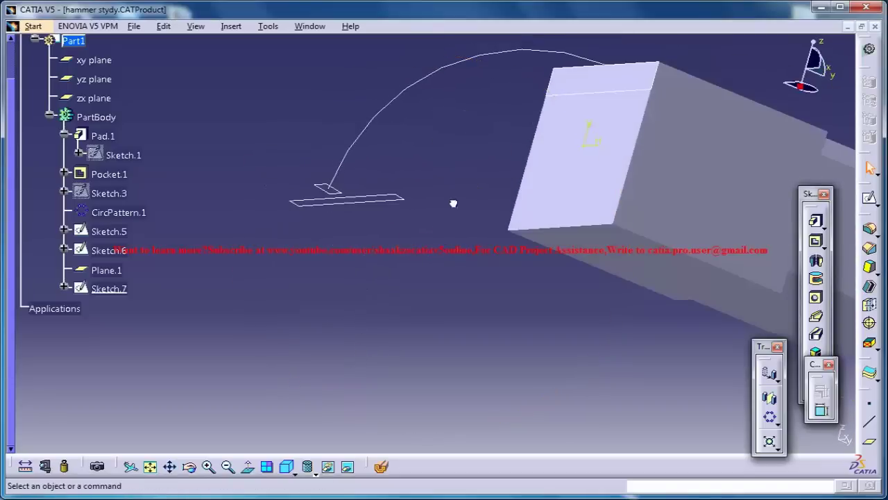
double_click(381, 203)
middle_click_drag(531, 233, 534, 201)
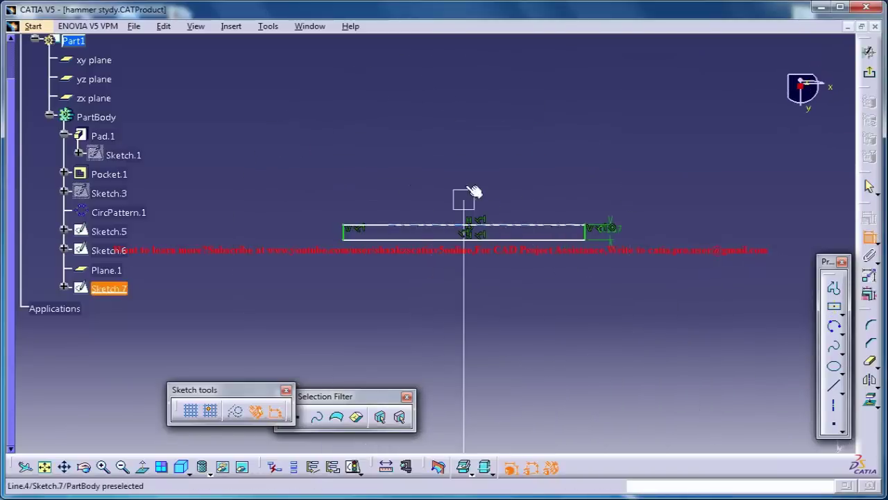
left_click(472, 226)
left_click(465, 201)
right_click(540, 223)
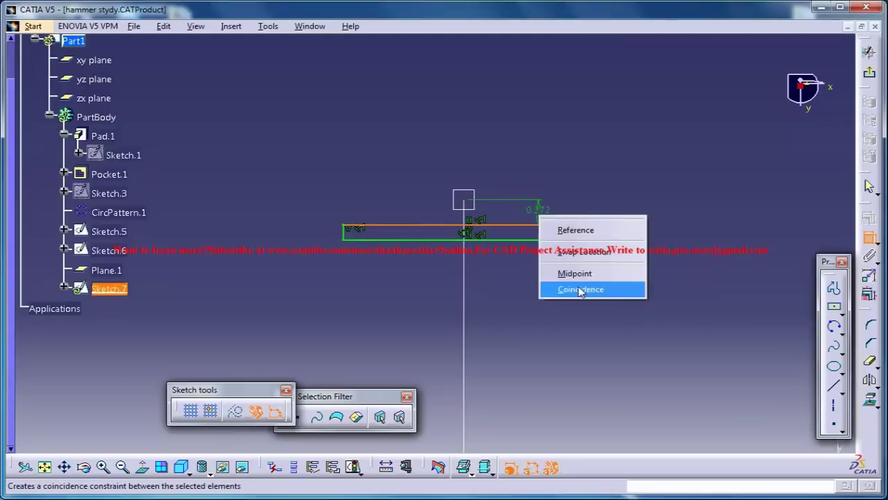
left_click(565, 272)
left_click(870, 76)
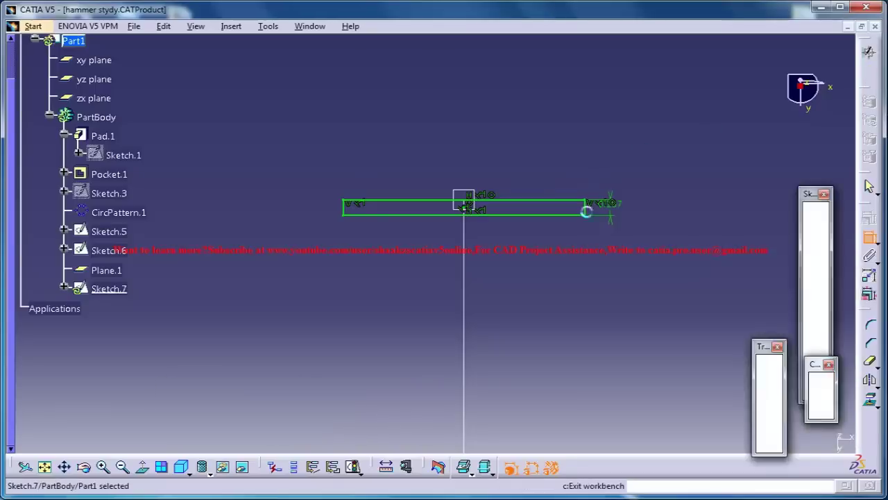
- Start a multi-sections solid with the rectangle on the head block's face and the rectangle at the arc's end as sections
mouse_move(561, 236)
middle_mouse_down()
mouse_move(482, 328)
mouse_move(514, 333)
mouse_move(428, 331)
middle_mouse_up()
left_click(615, 74)
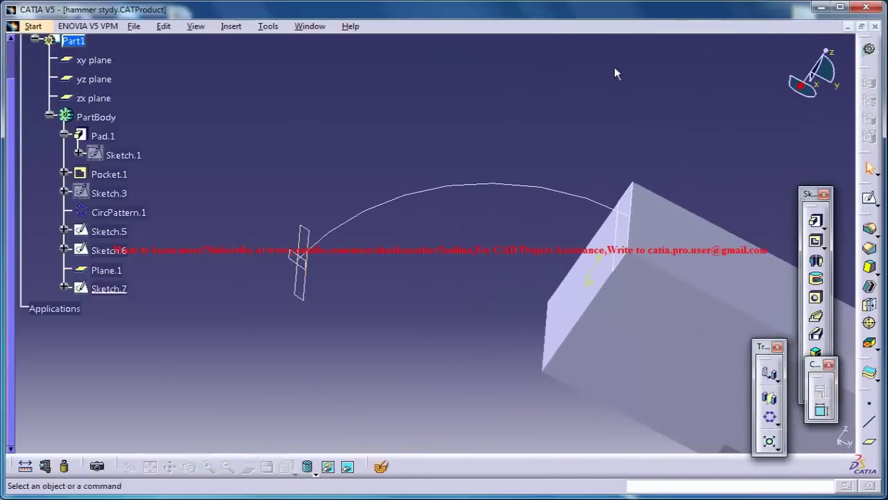
left_click_drag(816, 365, 843, 393)
left_click(816, 374)
mouse_move(637, 180)
left_mouse_down()
mouse_move(275, 222)
mouse_move(189, 171)
mouse_move(461, 127)
left_mouse_up()
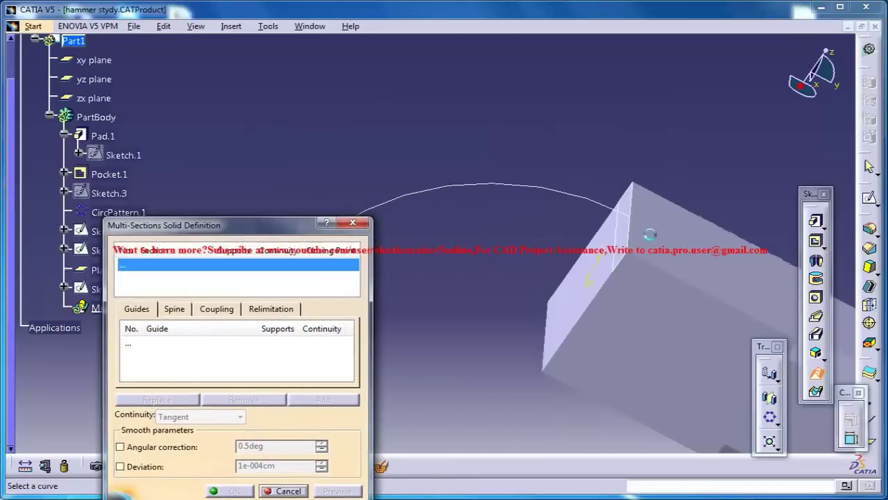
left_click(589, 250)
middle_click_drag(539, 159, 692, 64)
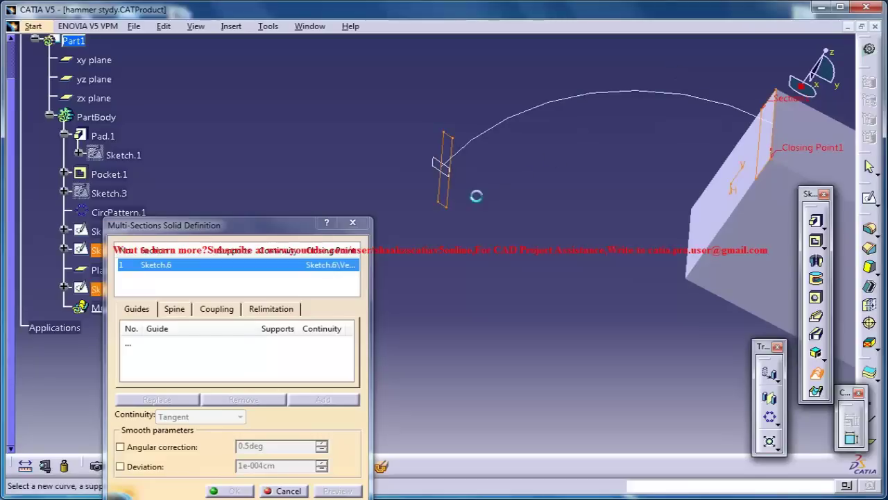
mouse_move(566, 177)
middle_mouse_down()
mouse_move(506, 199)
mouse_move(493, 154)
middle_mouse_up()
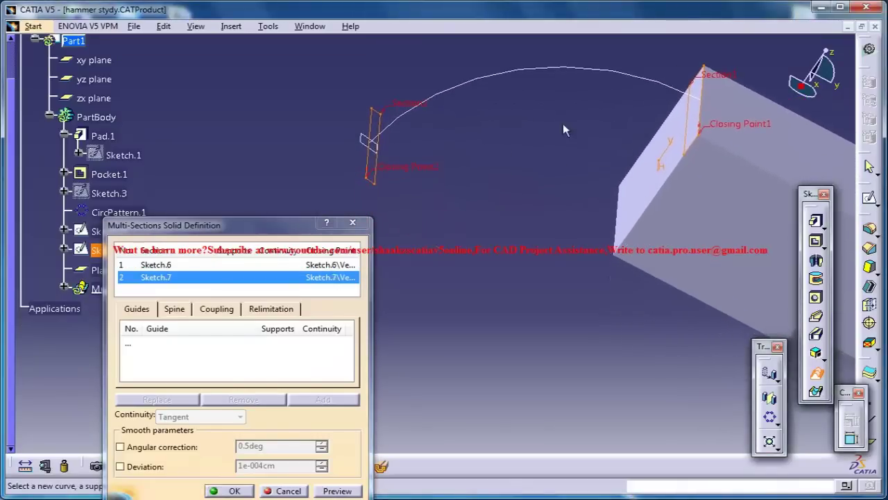
- Use the arc sketch (Sketch.5) as the spine, preview the multi-sections solid and create it
middle_click_drag(618, 165, 643, 199)
middle_click_drag(571, 189, 472, 214)
middle_click_drag(390, 212, 396, 170)
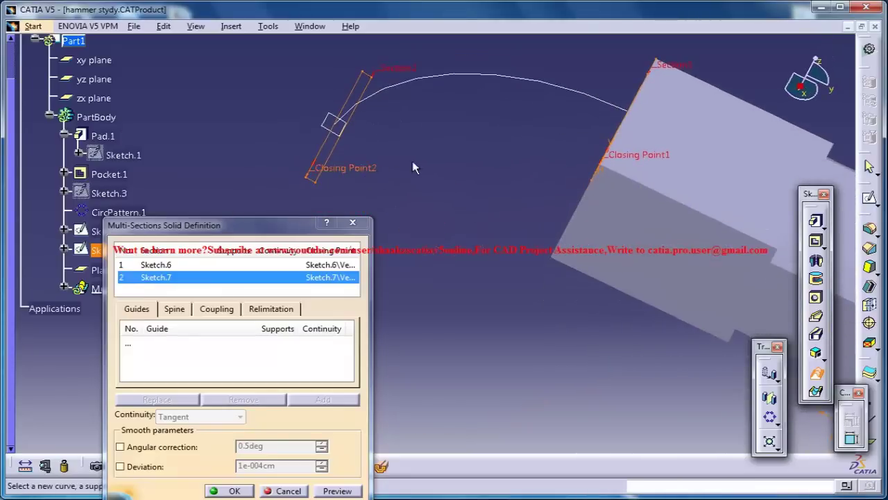
mouse_move(549, 159)
middle_mouse_down()
mouse_move(591, 182)
mouse_move(608, 211)
middle_mouse_up()
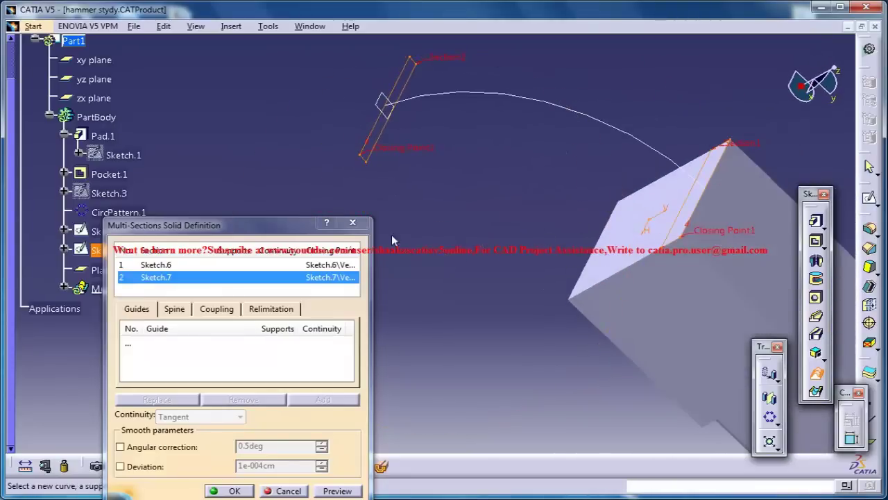
left_click(174, 309)
left_click(512, 93)
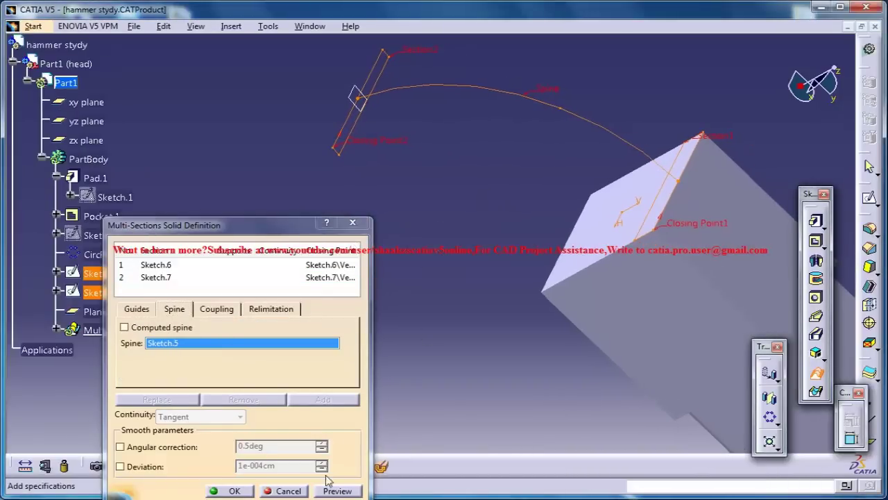
left_click(338, 490)
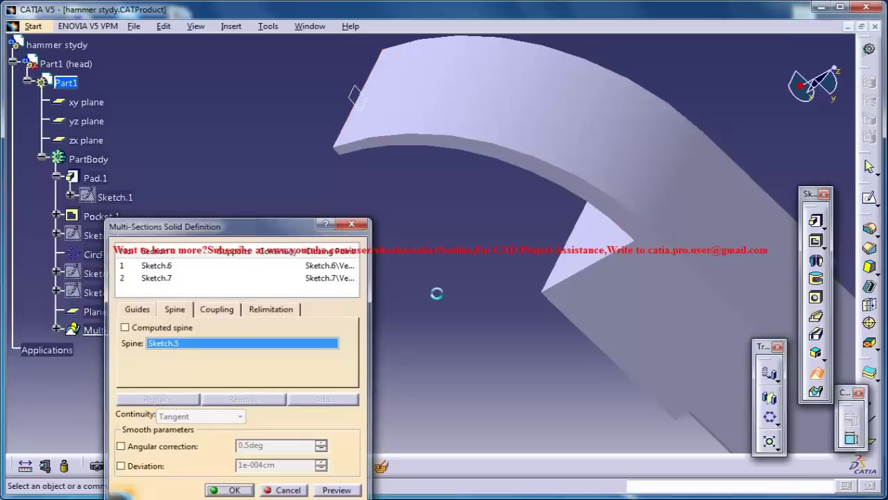
left_click(218, 490)
- Start an Angle/Normal to plane definition referenced to Plane.1, with the claw tip's outer edge as rotation axis
middle_click_drag(601, 283, 563, 175)
middle_click_drag(573, 230, 568, 232)
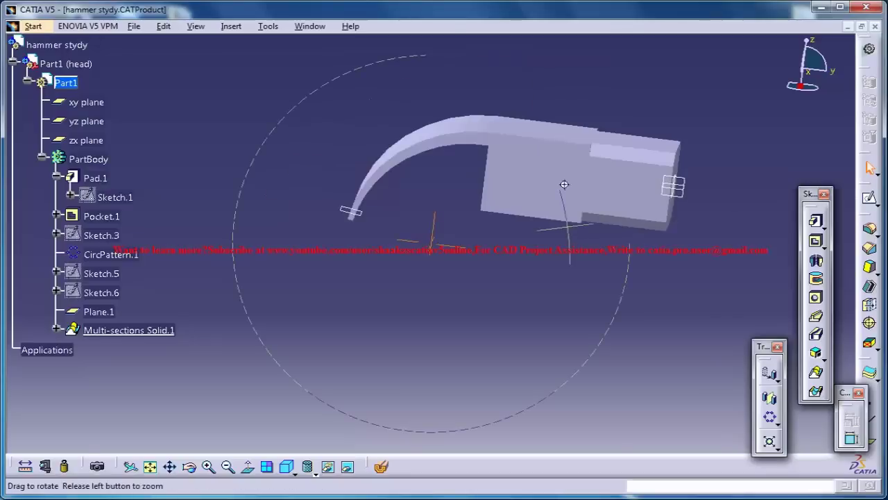
middle_click_drag(564, 184, 610, 178)
middle_click_drag(486, 181, 545, 208)
middle_click_drag(514, 251, 426, 307)
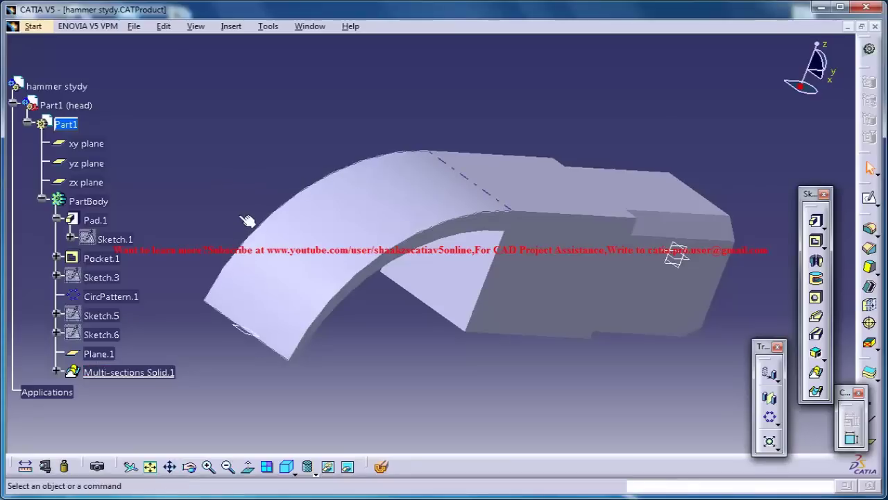
left_click(243, 335)
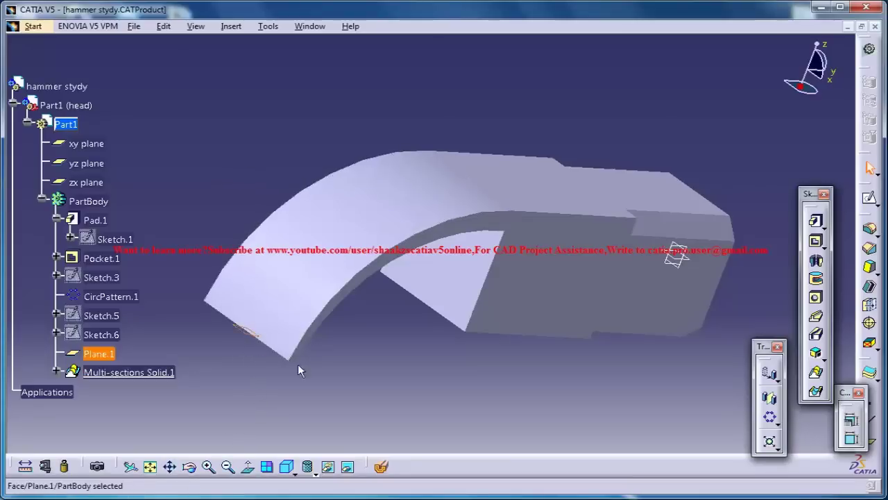
left_click(871, 443)
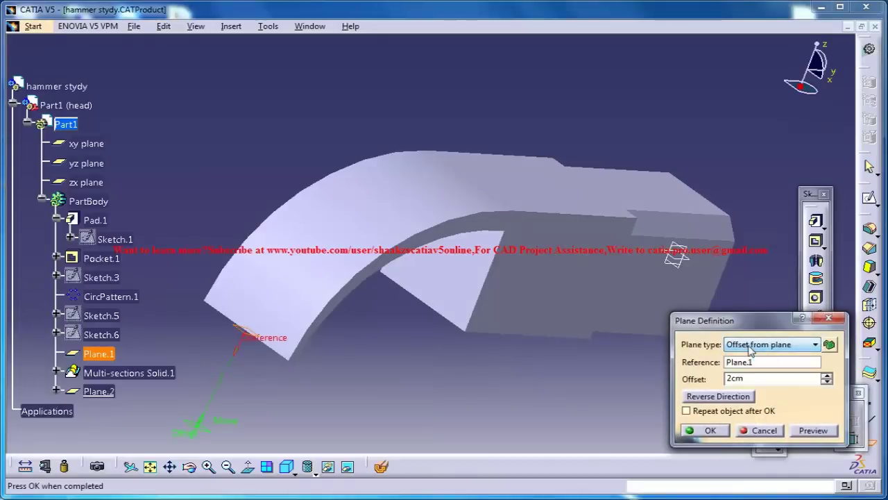
left_click(763, 344)
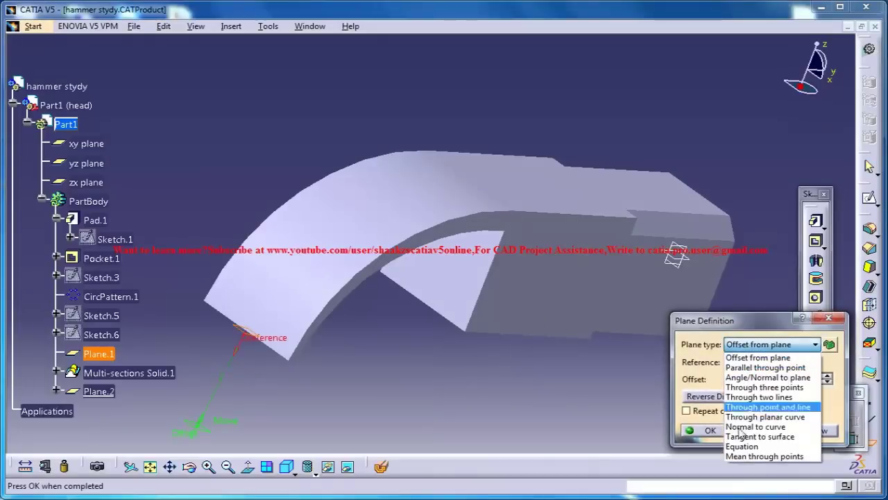
left_click(763, 377)
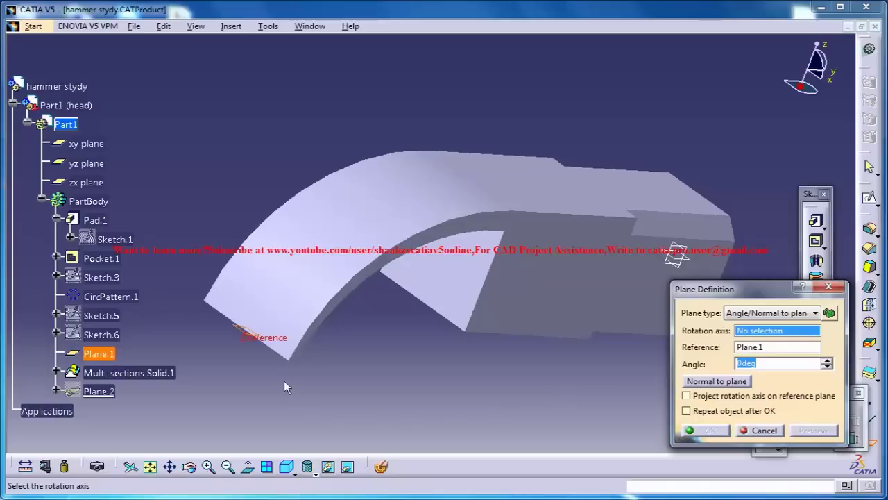
left_click(276, 352)
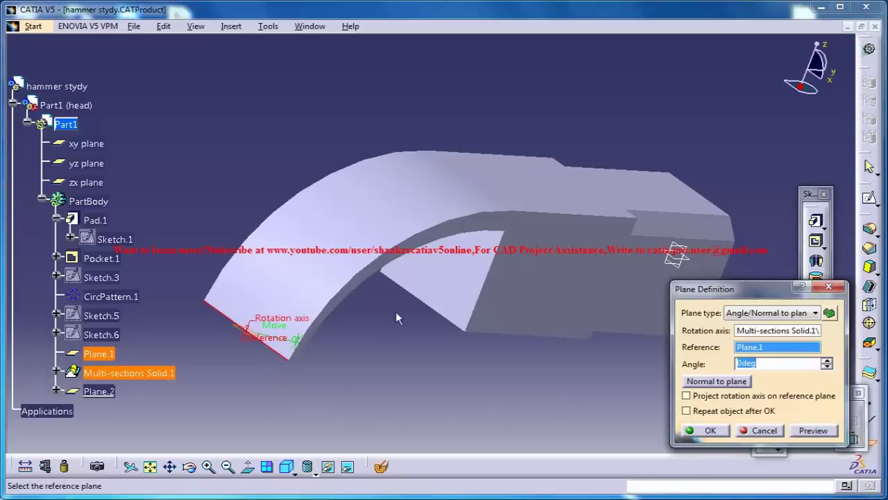
- Set the new plane's angle to 22 degrees and check its tilt against the claw tip in the front view
middle_click_drag(342, 293, 473, 361)
middle_click_drag(337, 280, 452, 342)
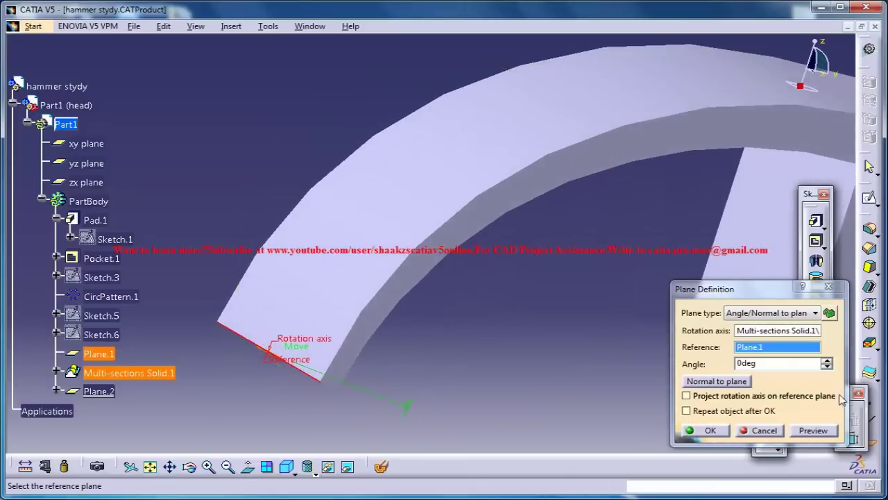
left_click(827, 362)
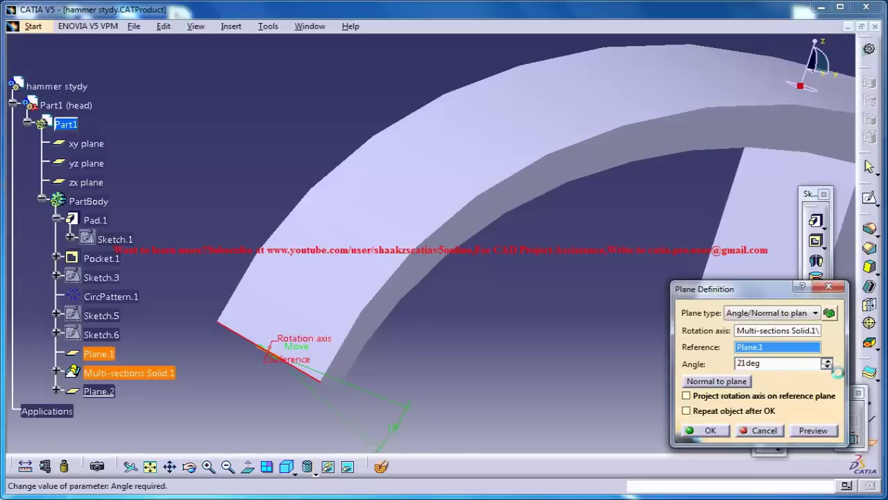
left_click(294, 476)
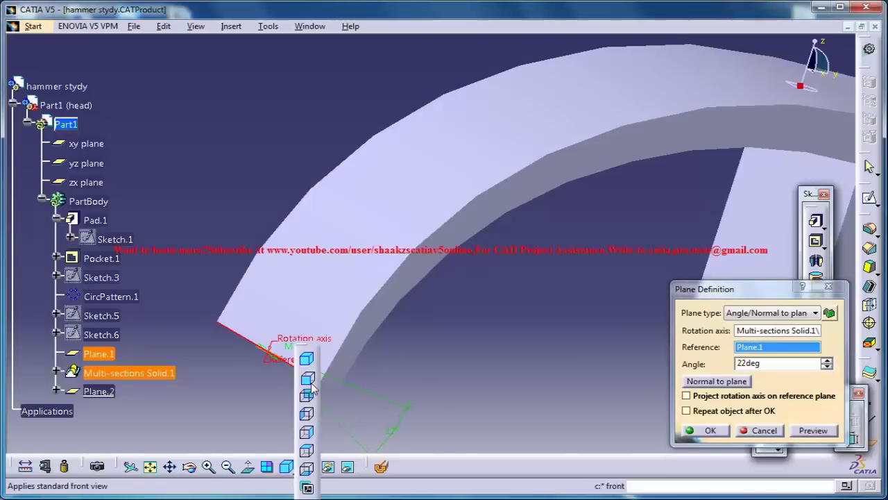
left_click(314, 421)
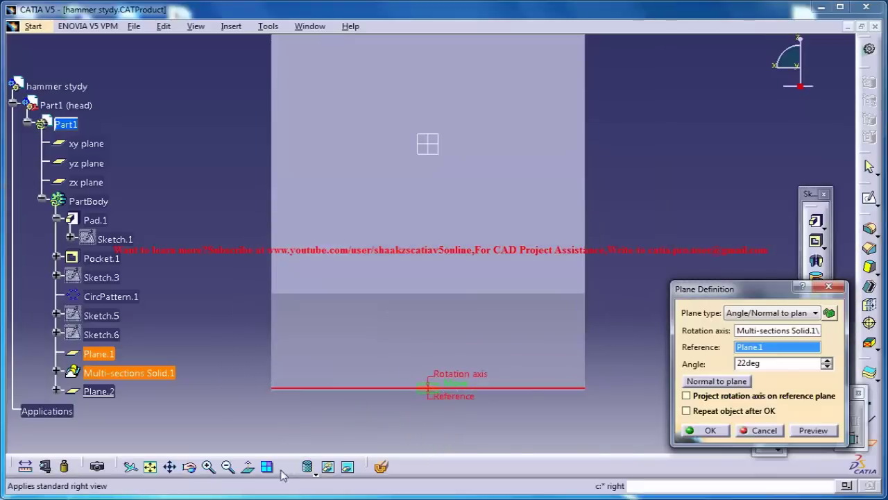
left_click(295, 473)
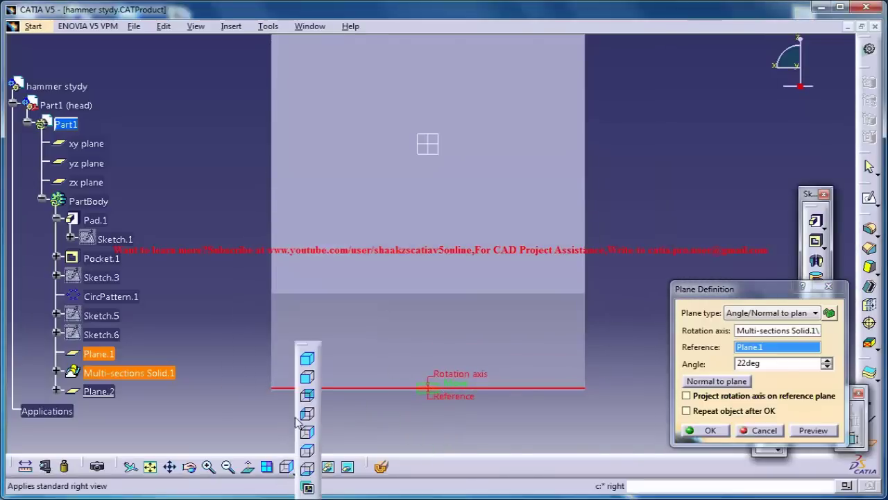
left_click(308, 376)
middle_click_drag(397, 243, 405, 192)
middle_click_drag(431, 288, 390, 138)
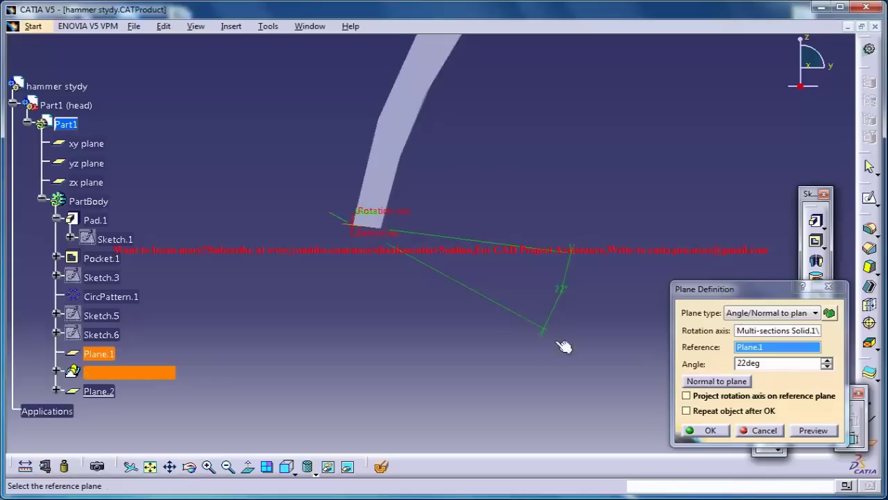
- Set the new plane's angle to 94 deg from Plane.1 about the claw's tip edge and create it
left_click(827, 361)
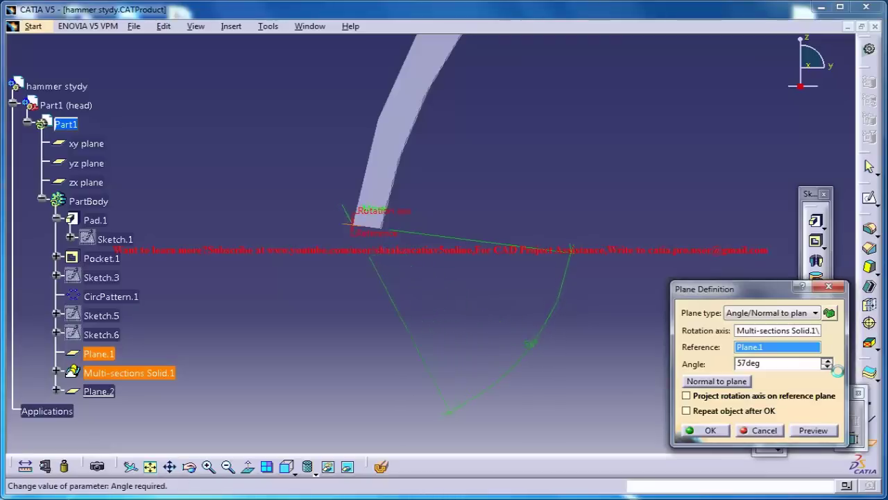
left_click(827, 361)
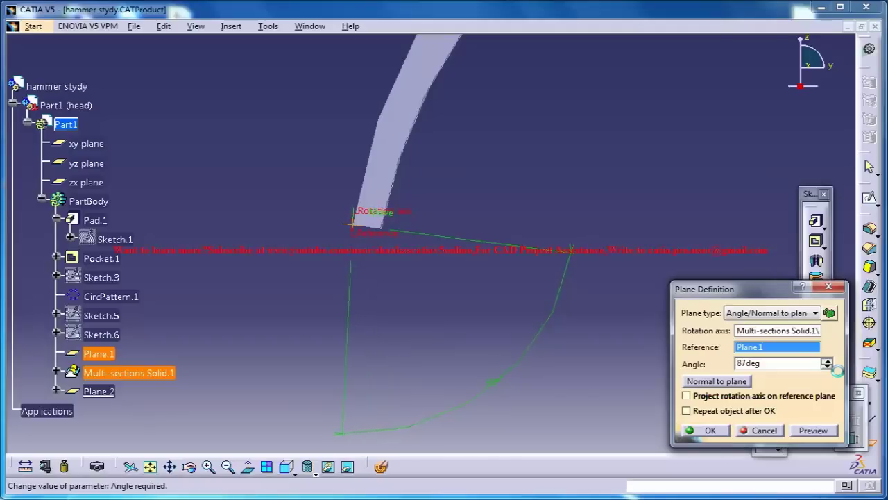
middle_click_drag(446, 222, 503, 221)
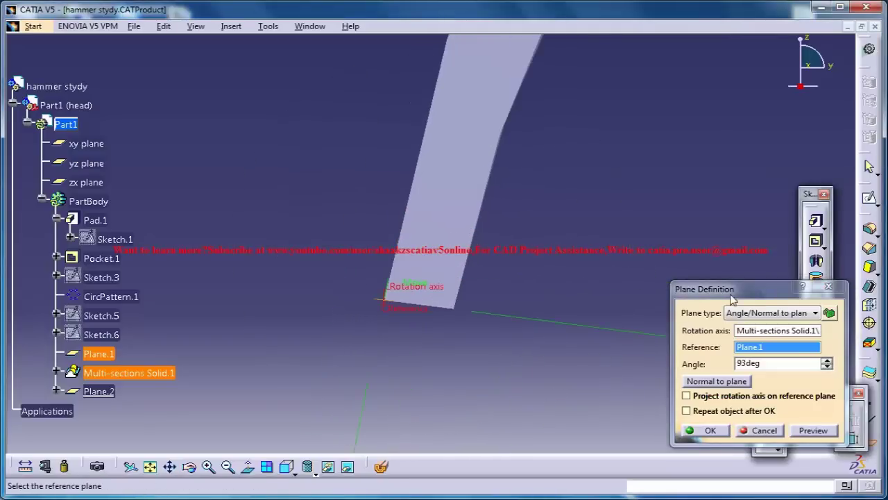
left_click(828, 360)
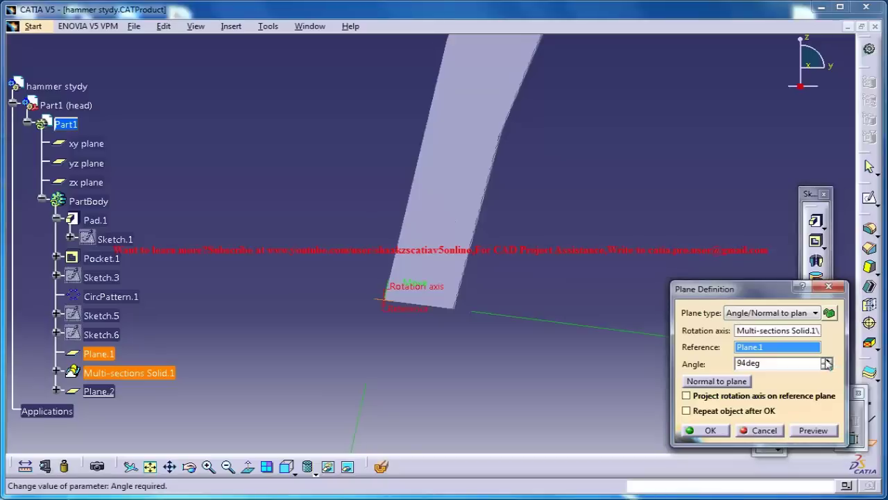
left_click(705, 430)
- Start a sketch on Plane.2 at the tip of the hammer claw
middle_click_drag(571, 239, 571, 239)
middle_click_drag(565, 398, 410, 387)
right_click(107, 396)
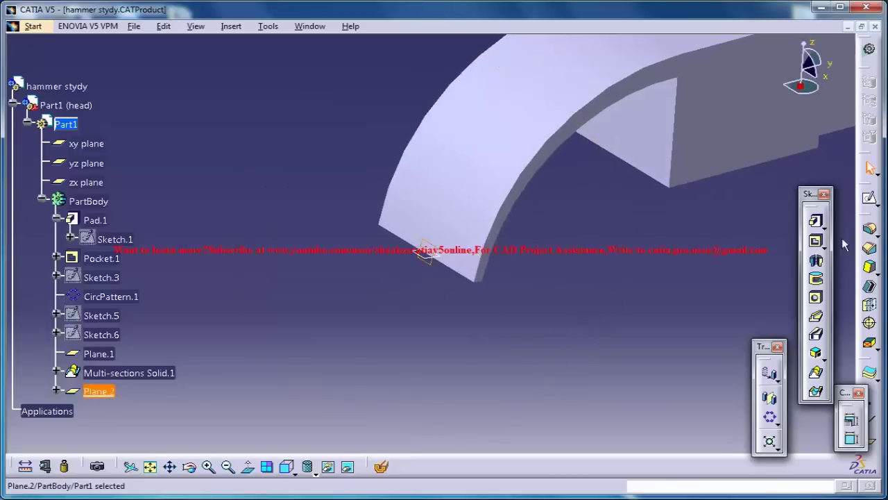
left_click(870, 198)
middle_click_drag(525, 183, 563, 278)
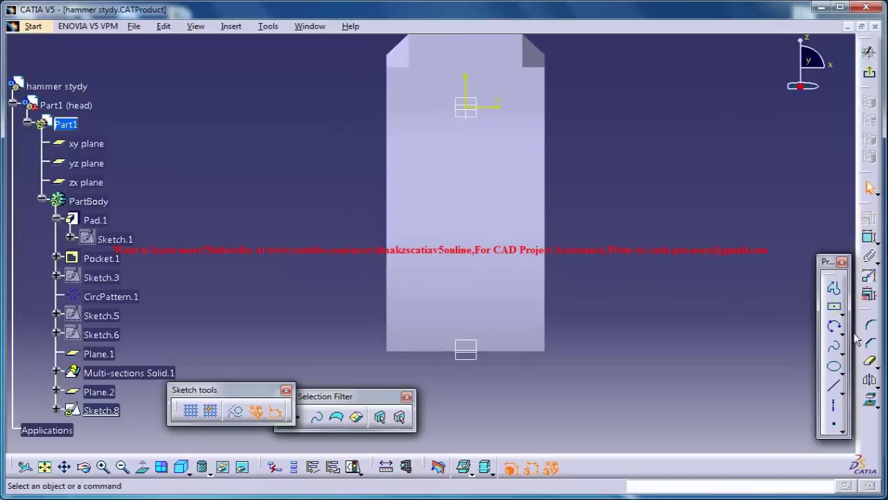
- Sketch a closed triangle centred on the claw tip, apex pointing up the claw, with a horizontal base about 0.96 cm long
left_click(833, 287)
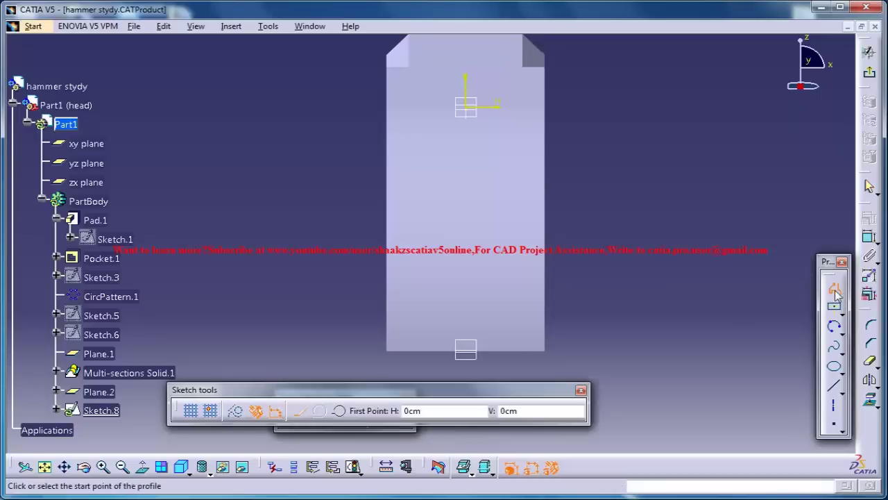
left_click(434, 362)
left_click(466, 253)
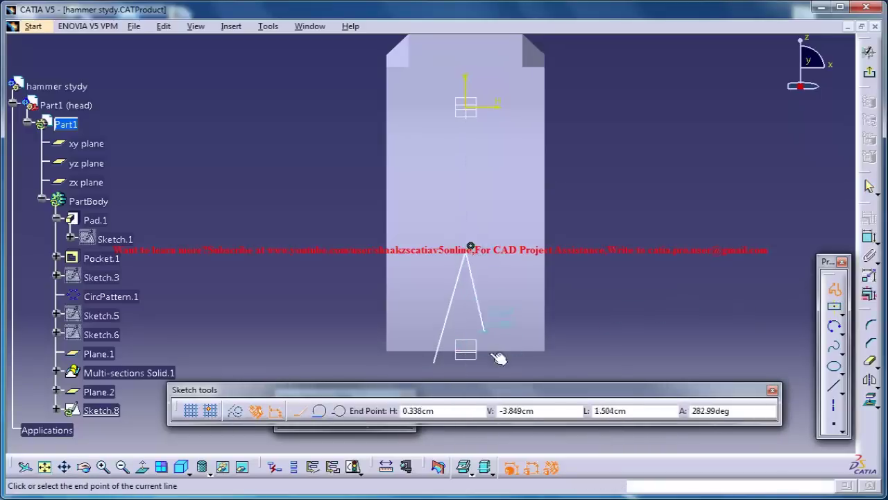
left_click(495, 361)
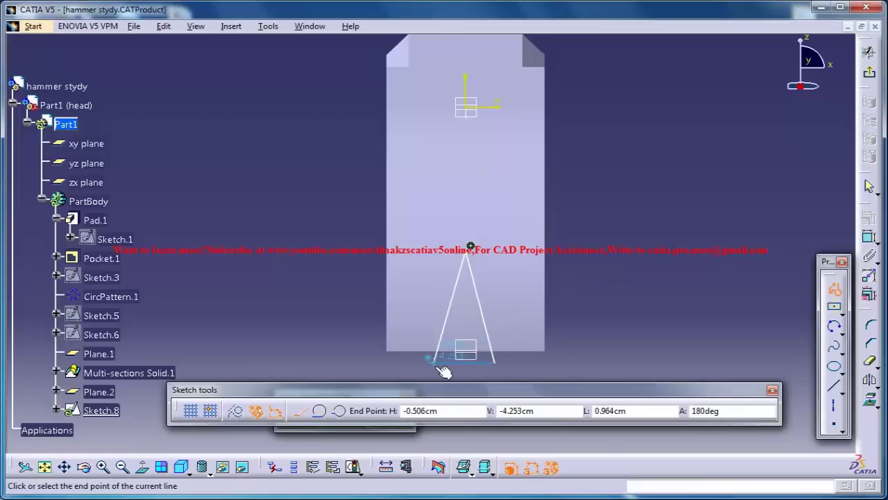
left_click(434, 362)
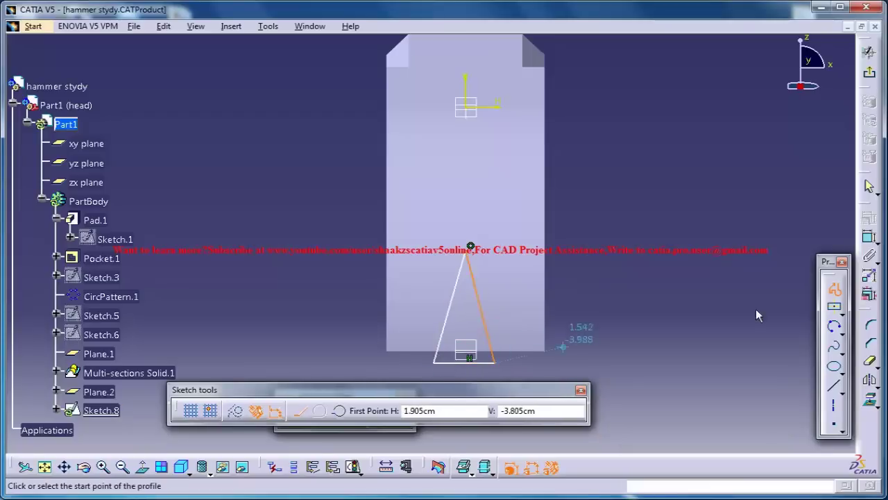
- Make the triangle's base coincident with the claw's tip edge and exit the sketch
left_click(869, 236)
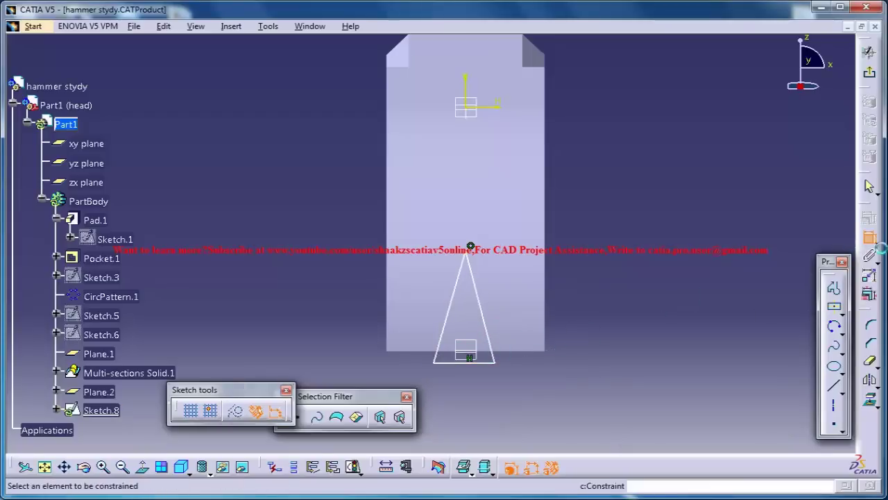
right_click(520, 370)
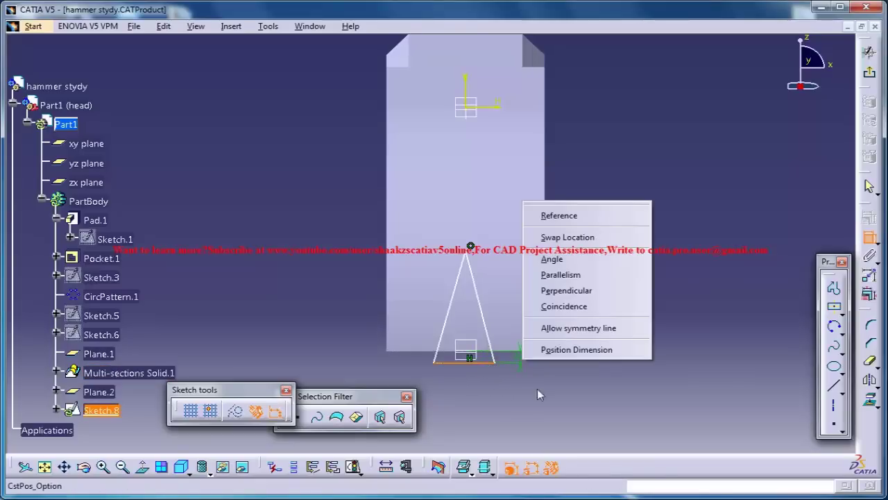
left_click(555, 306)
middle_click_drag(540, 305, 458, 239)
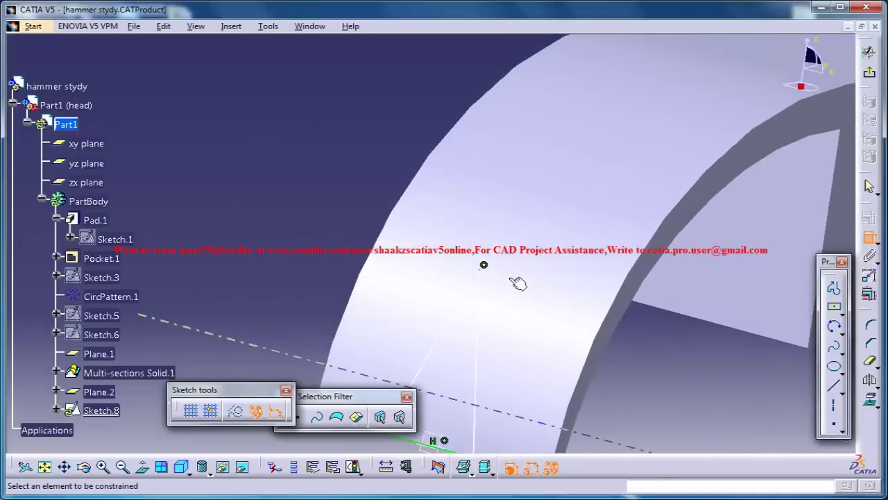
middle_click(451, 376)
middle_click_drag(525, 348, 573, 372)
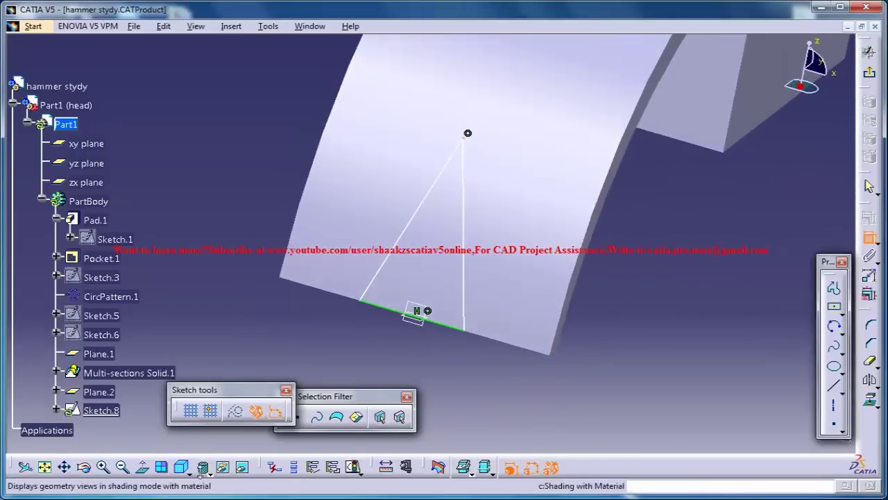
left_click(142, 467)
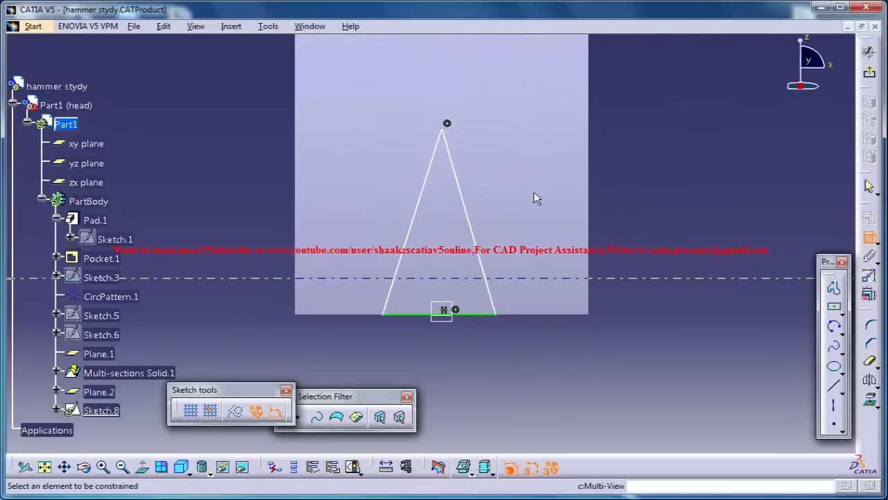
middle_click_drag(532, 216, 547, 293)
middle_click_drag(533, 248, 533, 292)
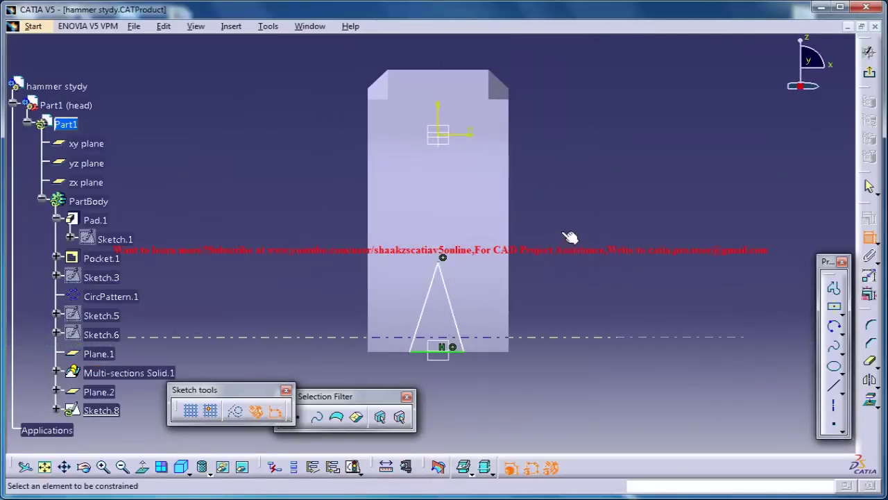
left_click(869, 73)
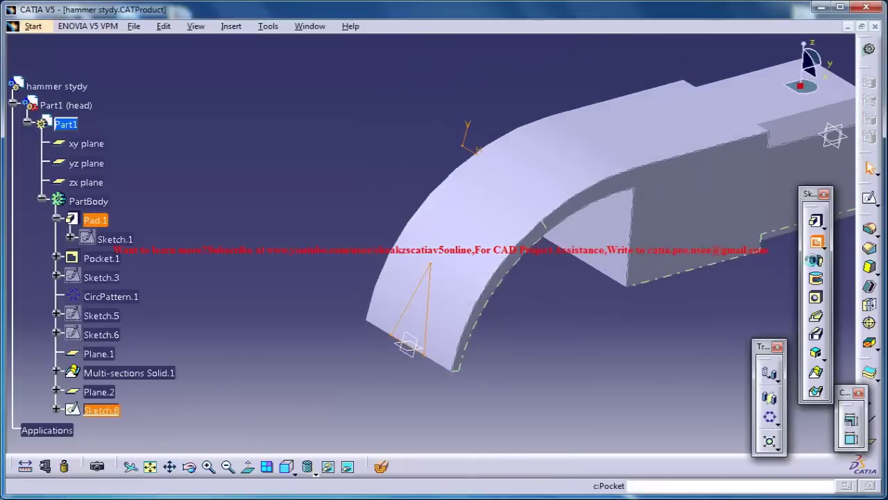
- Cut the triangle through the claw as a pocket with both the first and second limits set to Up to next
left_click(816, 240)
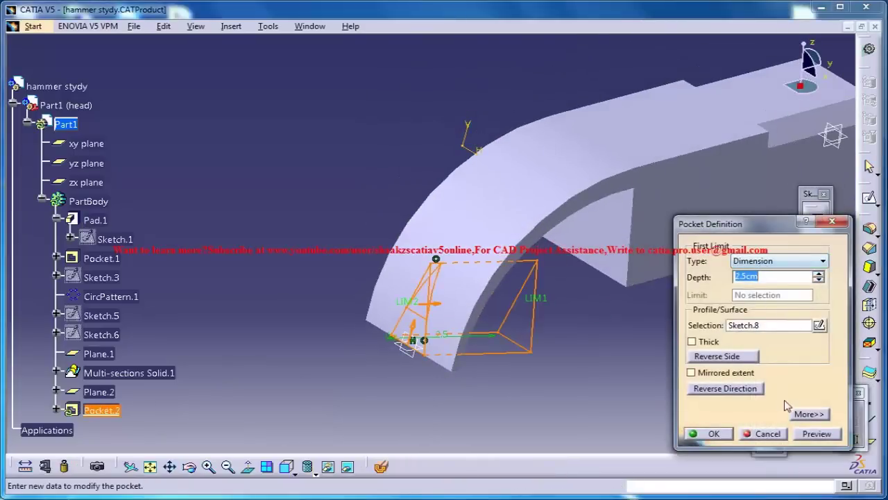
left_click(791, 261)
left_click(763, 282)
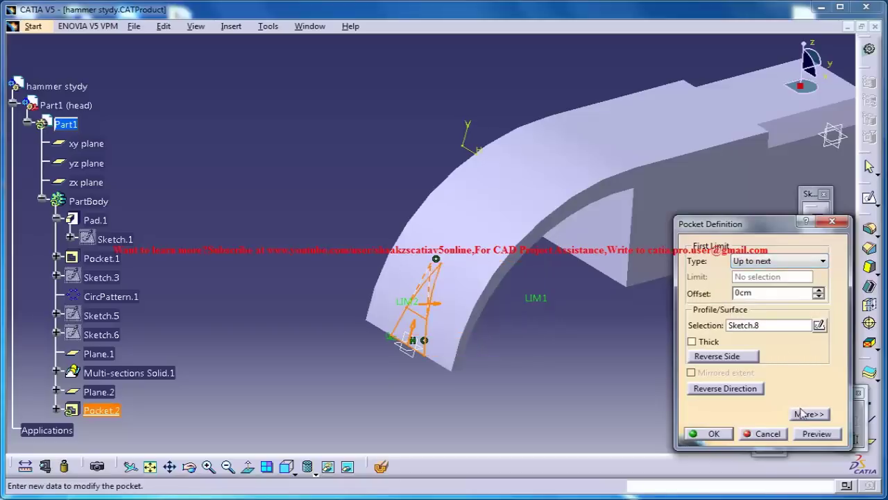
left_click(806, 413)
left_click(791, 261)
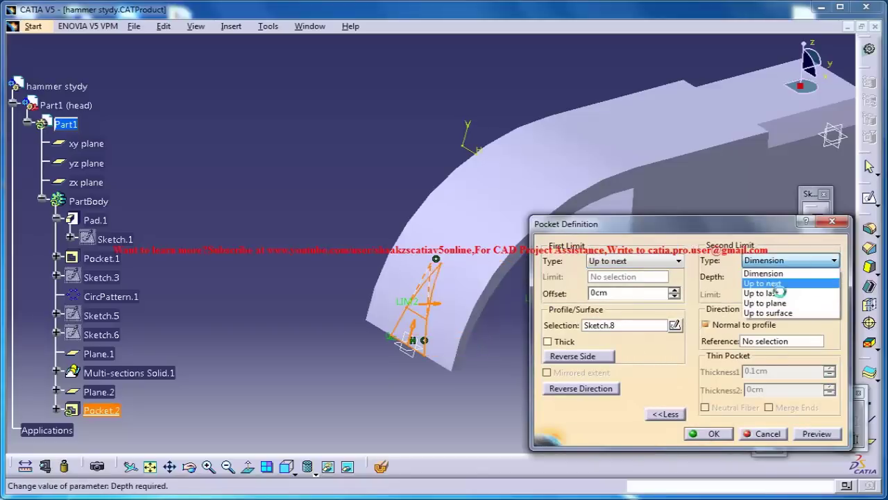
left_click(770, 281)
left_click(710, 434)
- Start another sketch on Plane.2 at the tip of the split claw
middle_click_drag(525, 392, 385, 290)
left_click(370, 256)
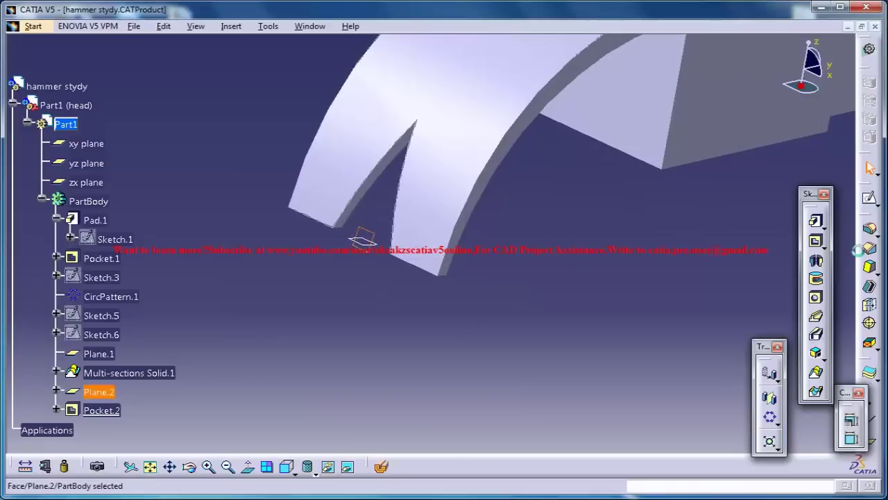
left_click(854, 215)
middle_click_drag(485, 227, 505, 210)
middle_click_drag(582, 241, 589, 210)
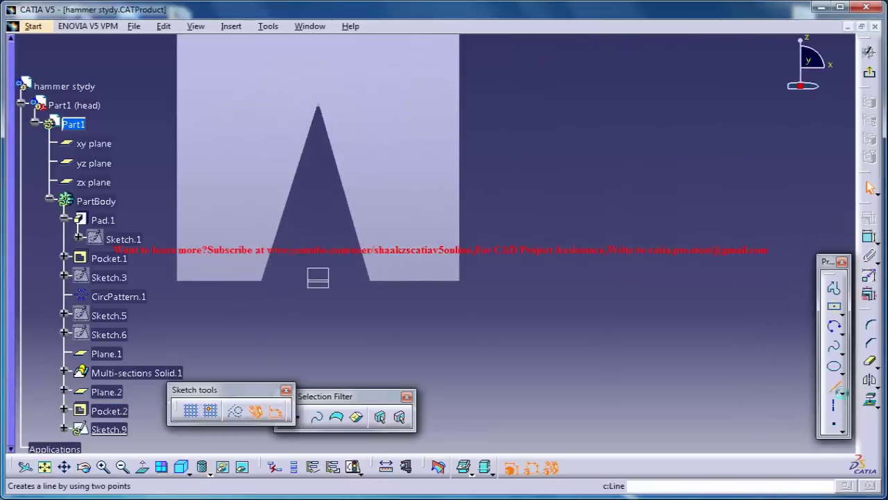
- Sketch a slanted line across the lower end of the right prong and project the prong's outer edge into the sketch
left_click(834, 386)
left_click(370, 291)
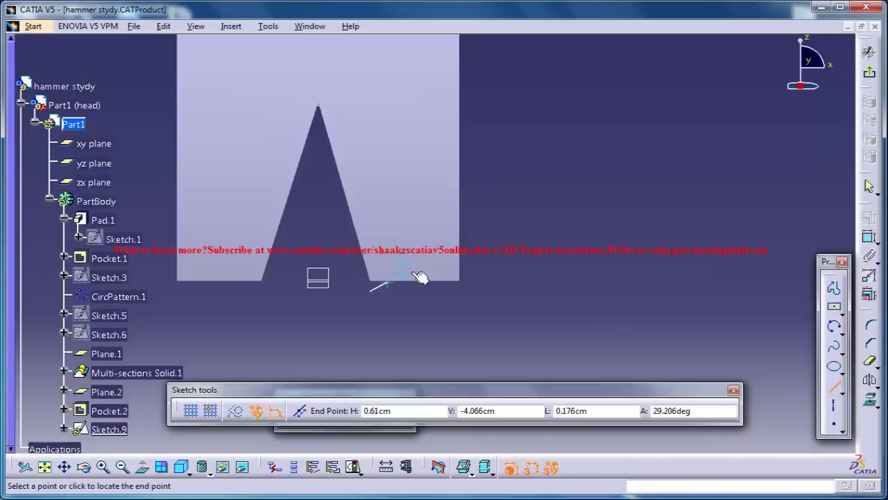
left_click(470, 246)
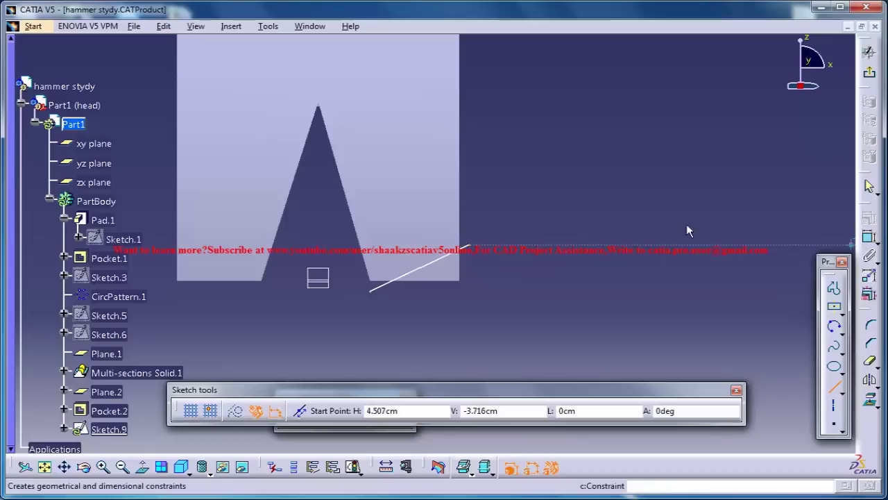
left_click(869, 401)
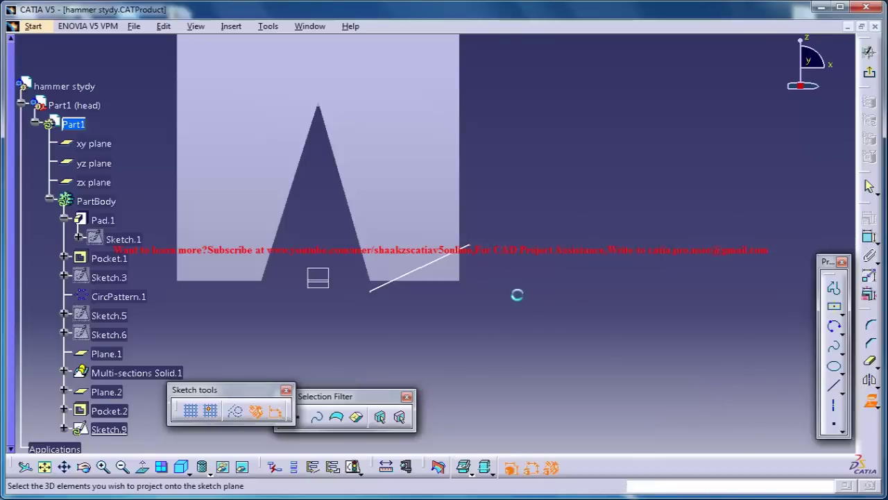
left_click(467, 272)
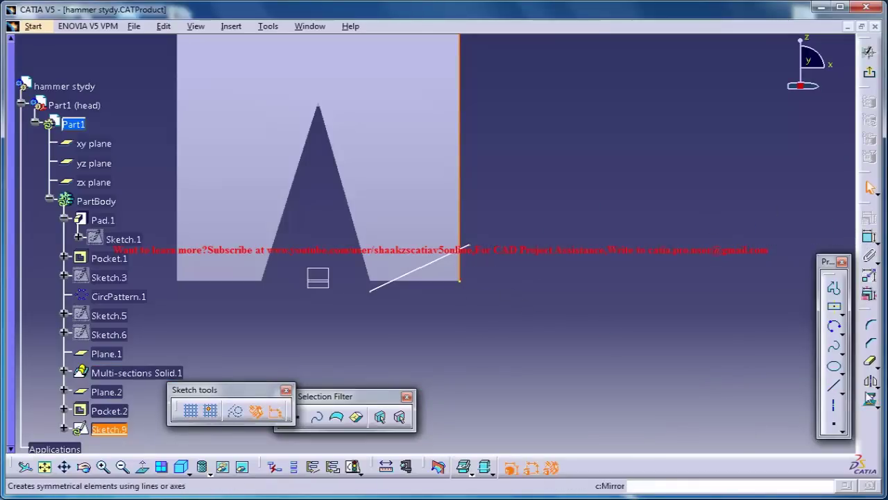
left_click(869, 240)
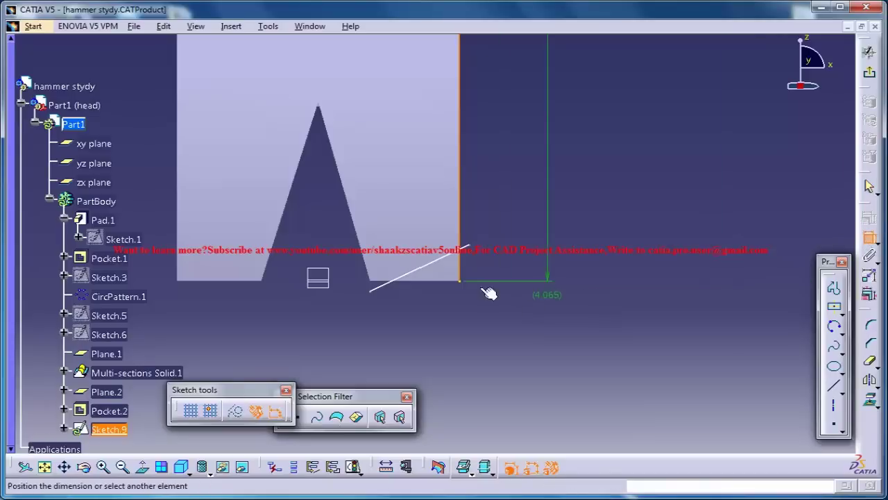
left_click(496, 255)
right_click(495, 249)
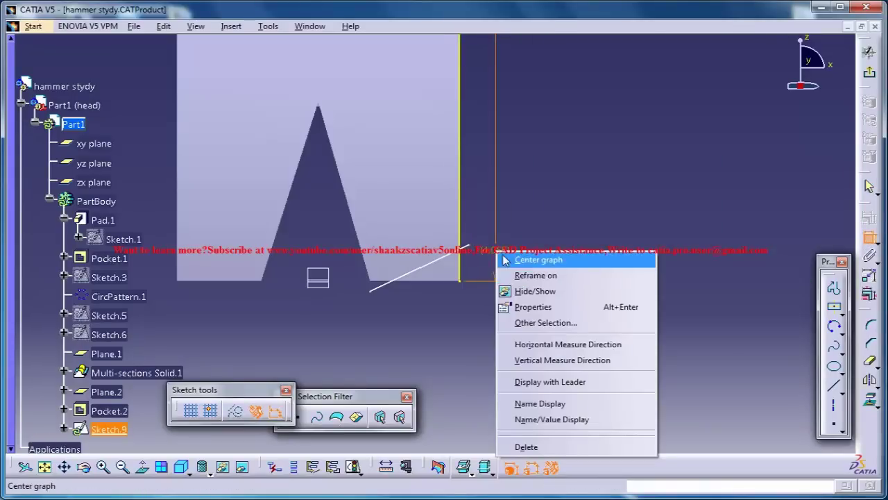
left_click(527, 447)
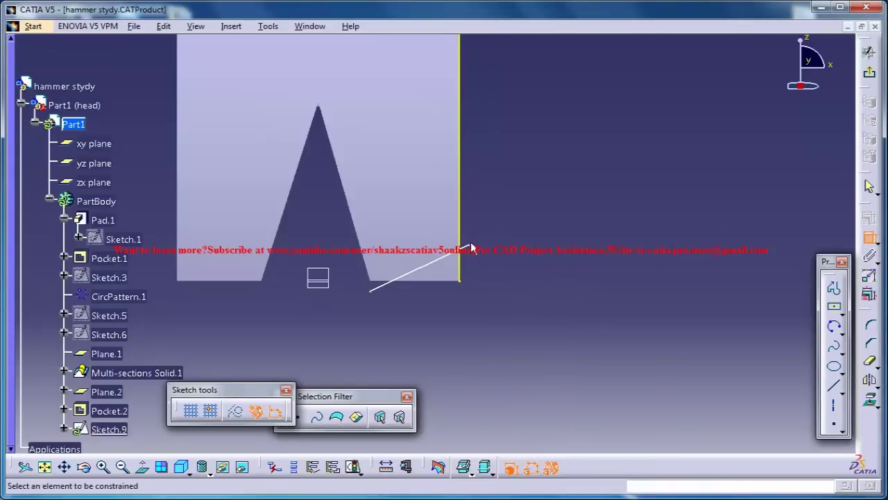
- Make the slanted line's upper endpoint coincident with the projected outer edge of the prong
left_click(463, 265)
right_click(499, 261)
left_click(535, 339)
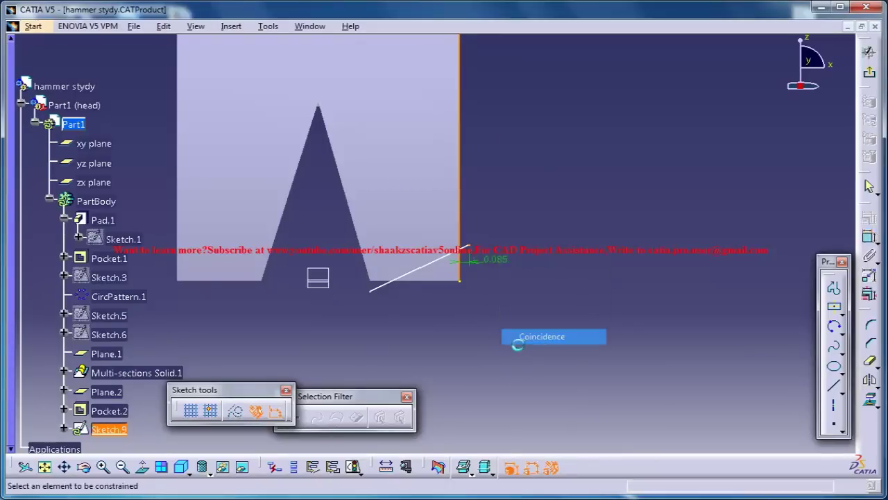
left_click(359, 292)
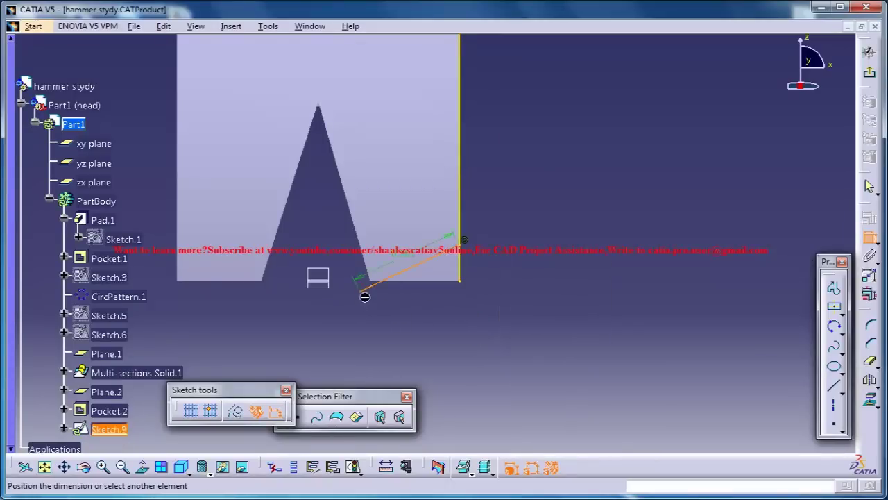
right_click(390, 304)
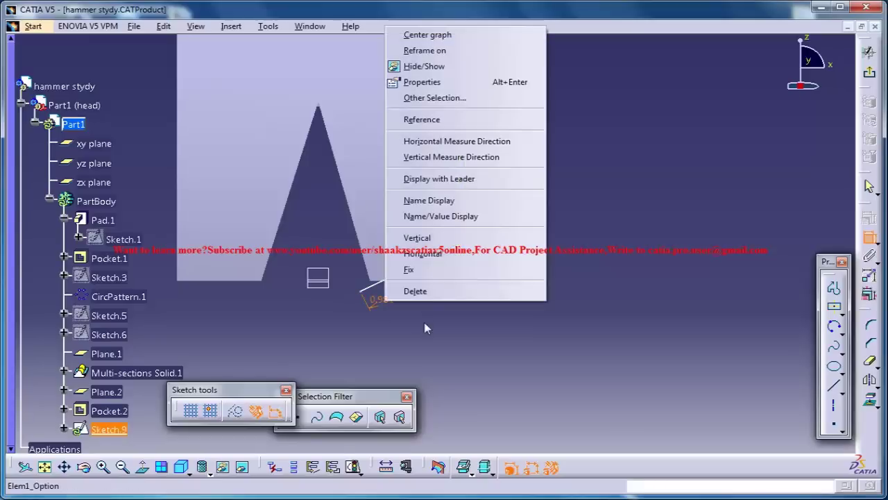
left_click(440, 292)
- Make the slanted line's lower endpoint coincident with the inner bottom corner of the right prong
middle_click_drag(415, 139, 416, 83)
middle_click_drag(421, 234, 460, 166)
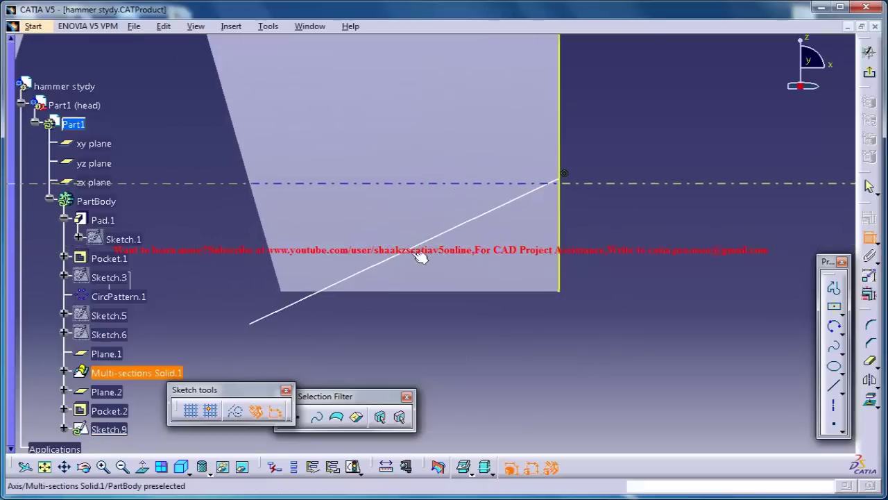
middle_click_drag(313, 391, 421, 356)
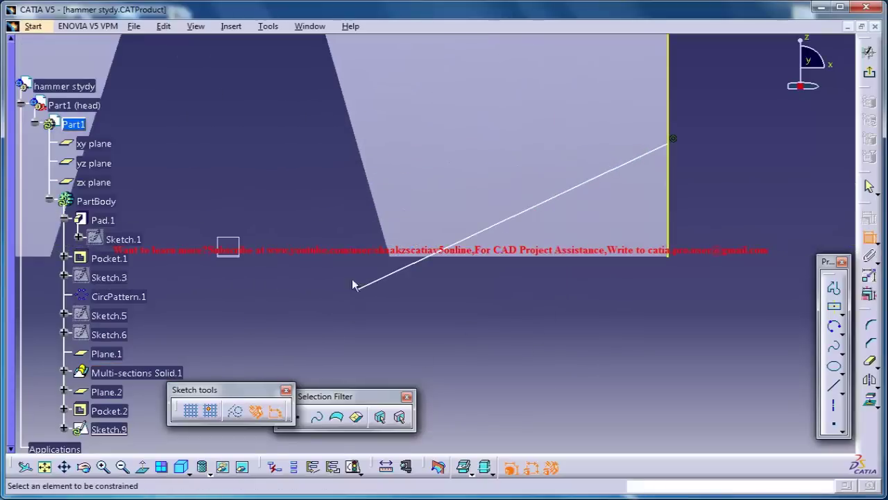
left_click(390, 259)
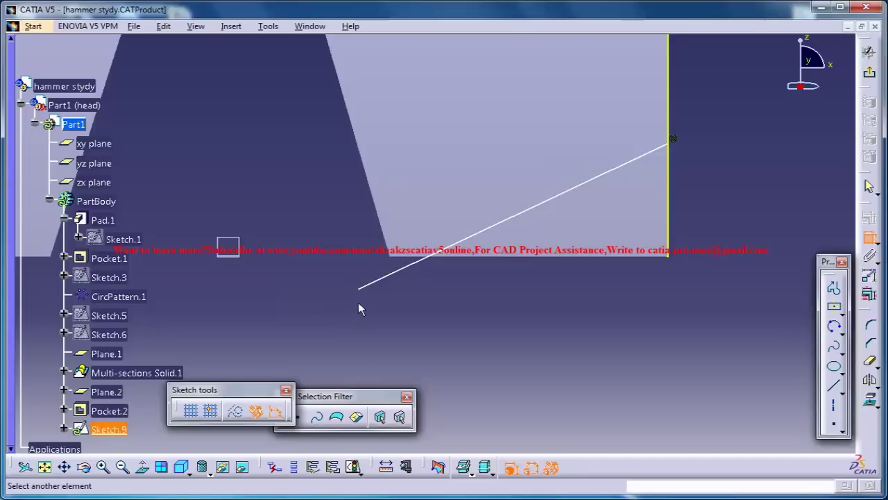
right_click(401, 313)
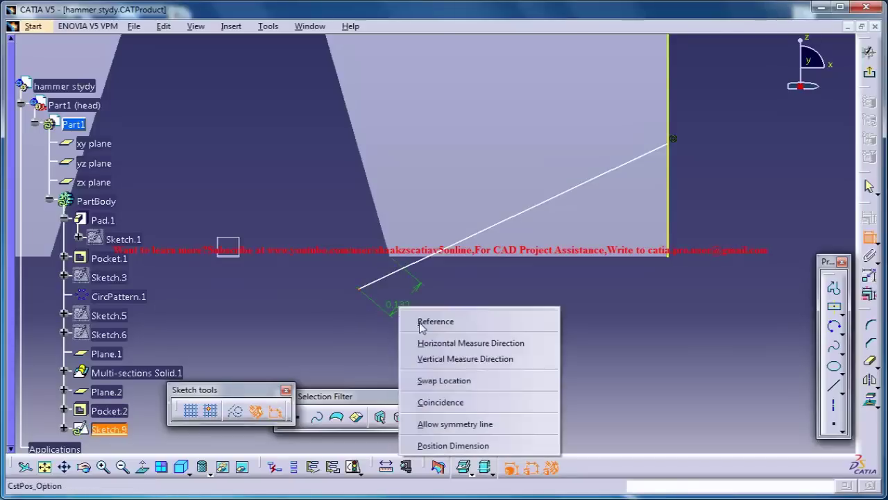
left_click(444, 404)
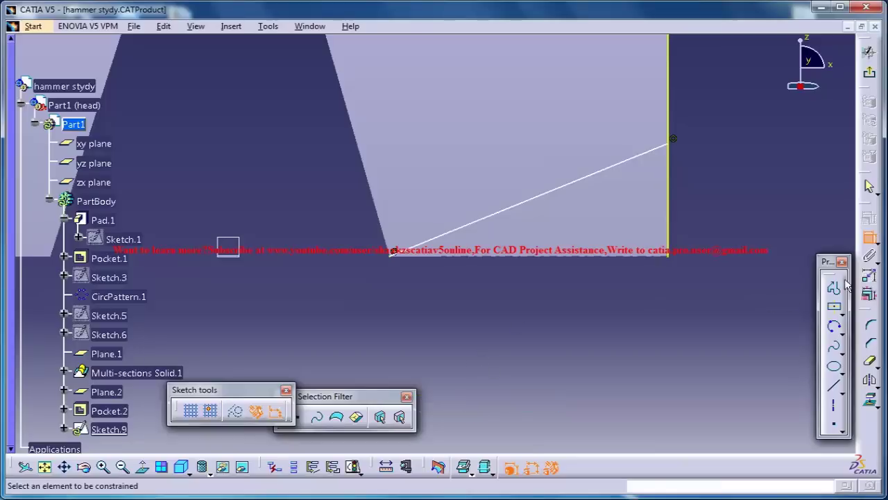
- Project the prong's bottom edge and trim the projected outer edge above the slanted line, leaving a closed triangle, and exit the sketch
left_click(567, 259)
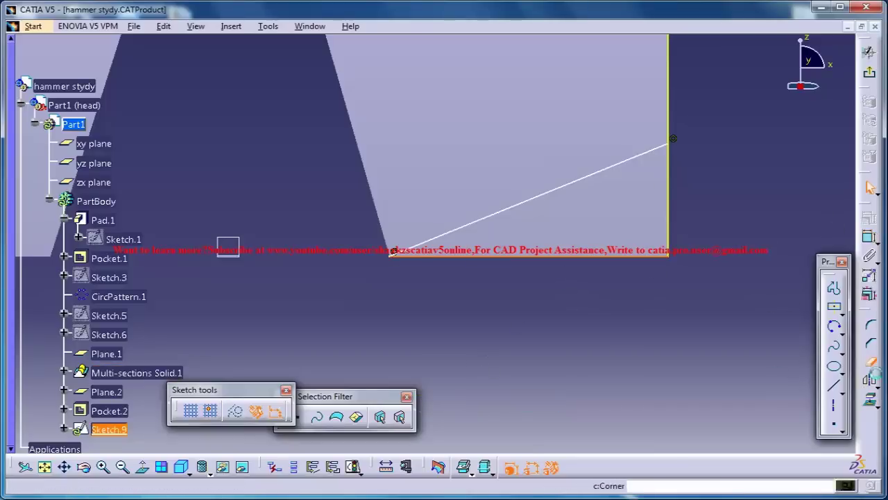
key("Escape")
left_click(667, 148)
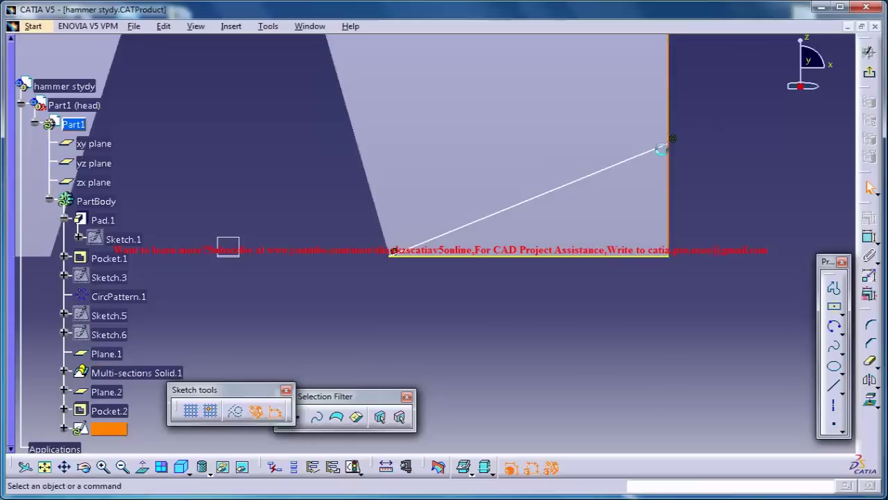
middle_click_drag(757, 208, 721, 327)
left_click(741, 184)
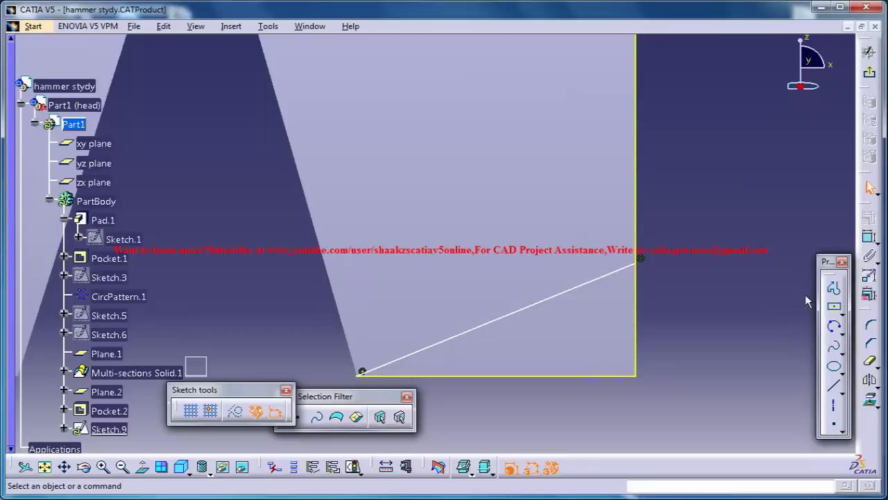
left_click(869, 361)
left_click(638, 139)
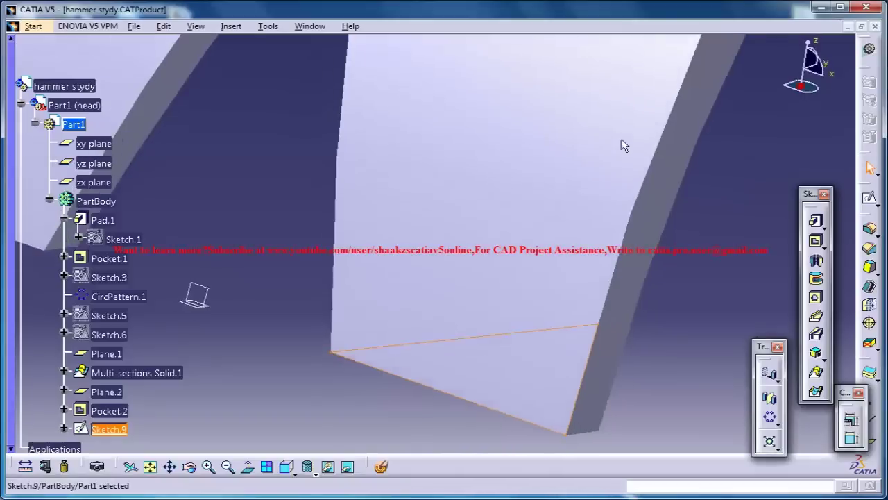
- Cut the triangle off the right prong's tip as a pocket with the first and second limits set to Up to next
middle_click_drag(621, 143, 626, 147)
middle_click_drag(642, 254, 846, 248)
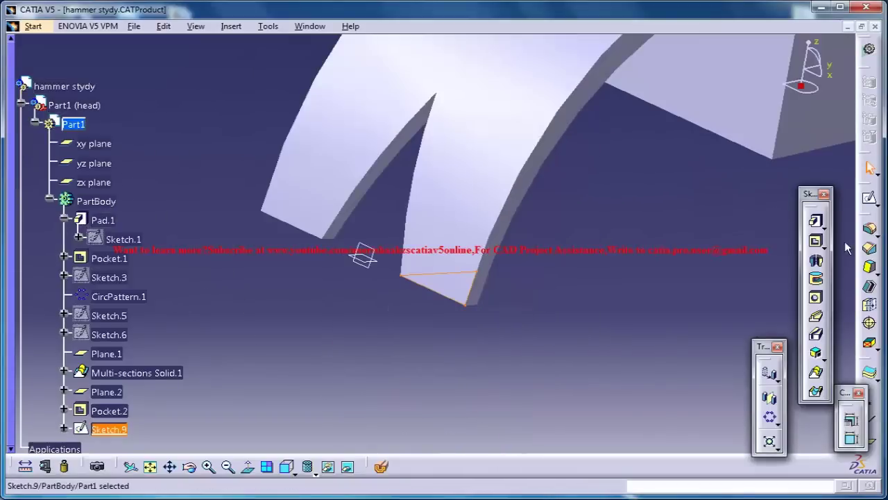
left_click(755, 260)
left_click(758, 285)
left_click(807, 415)
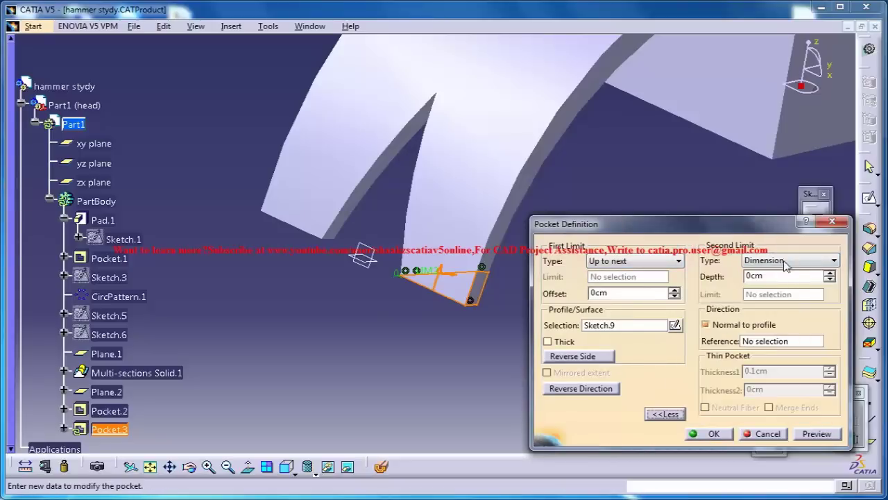
left_click(791, 260)
left_click(767, 282)
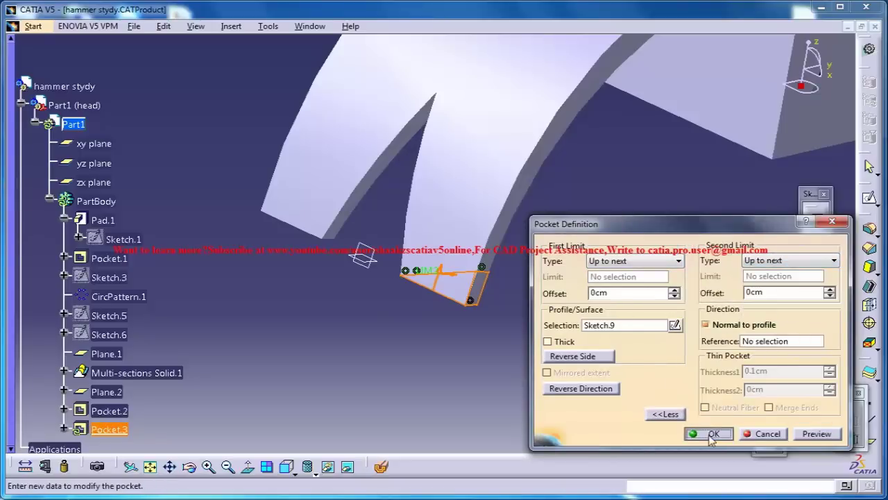
left_click(712, 434)
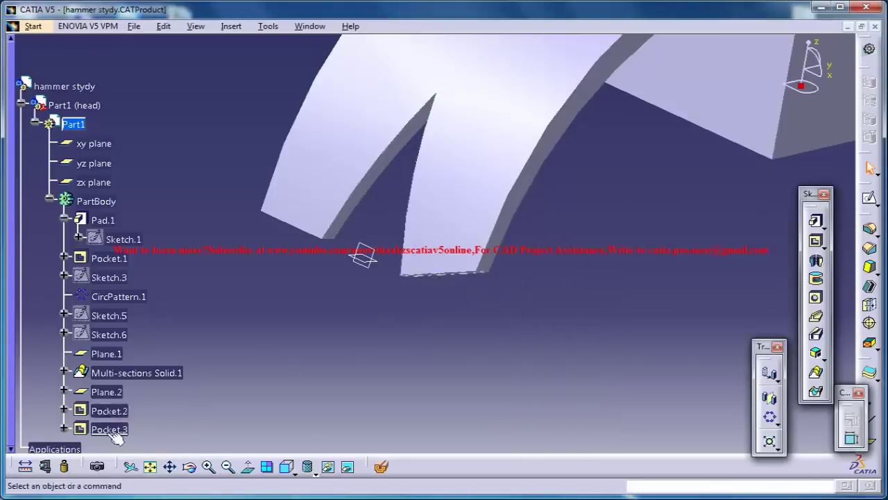
- Mirror the angled tip pocket about the yz plane onto the other prong of the claw
left_click(232, 26)
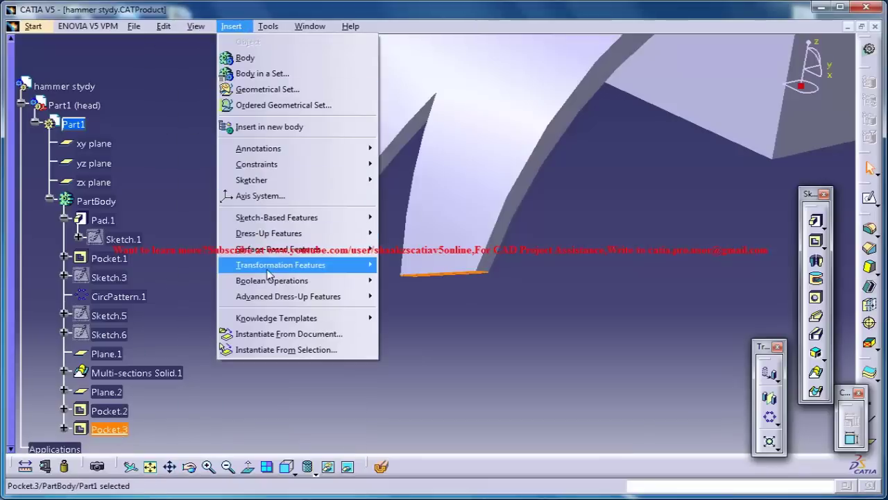
mouse_move(286, 269)
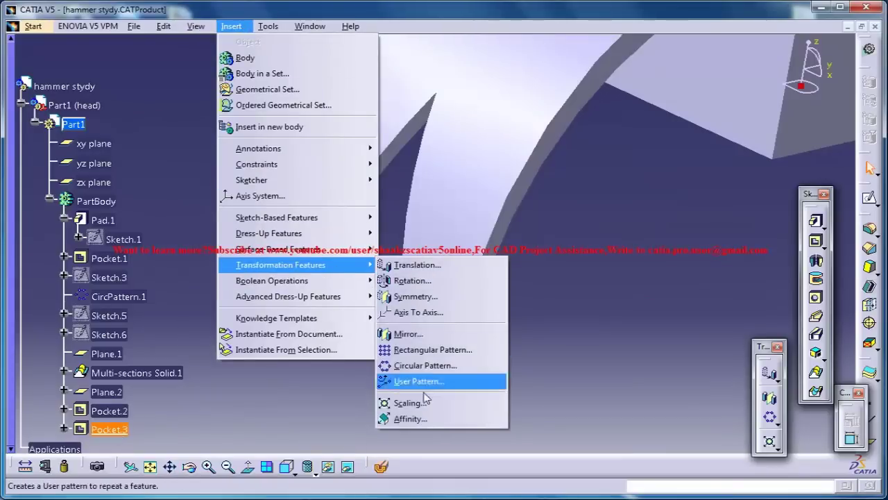
left_click(409, 334)
middle_click_drag(521, 159, 656, 246)
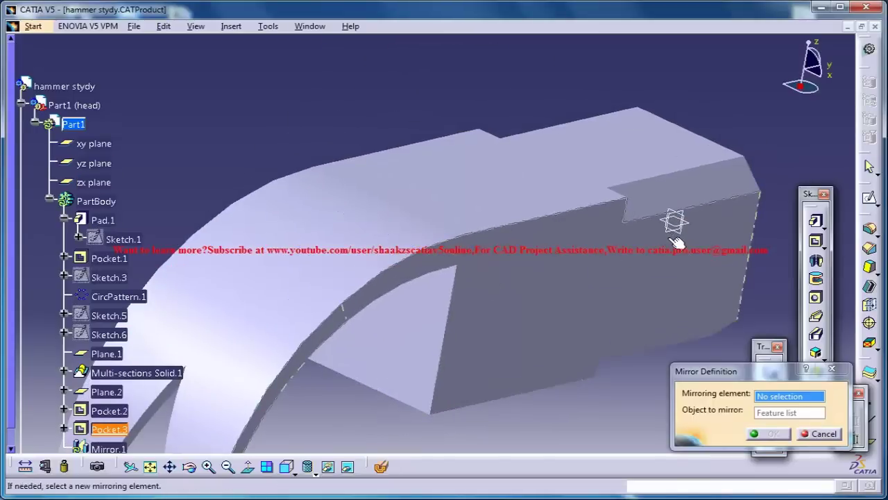
middle_click_drag(565, 233, 620, 310)
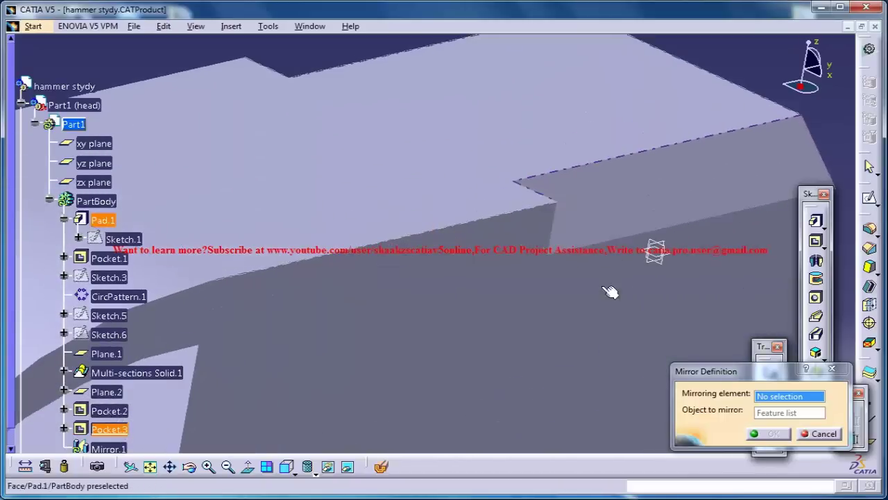
left_click(656, 258)
left_click(767, 433)
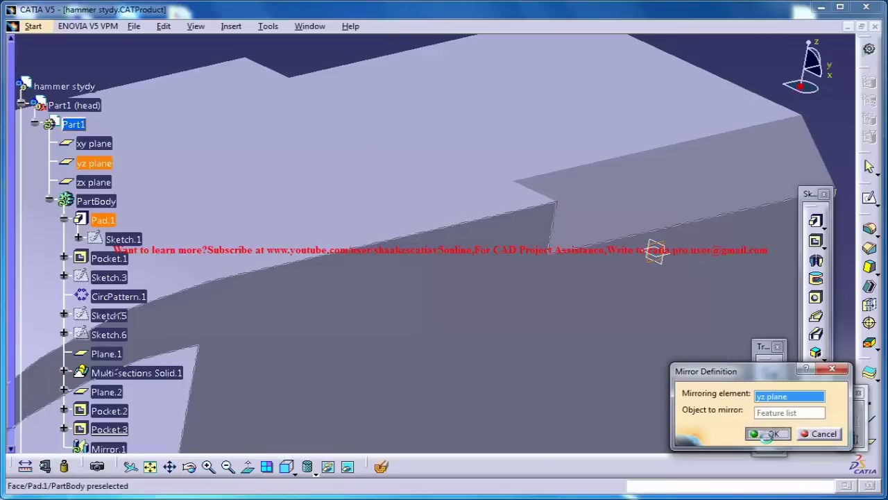
- Activate the hammer stydy product and insert a new part into it, choosing to define a new origin point
middle_click_drag(416, 201, 426, 308)
middle_click_drag(422, 347, 500, 284)
middle_click_drag(431, 250, 436, 195)
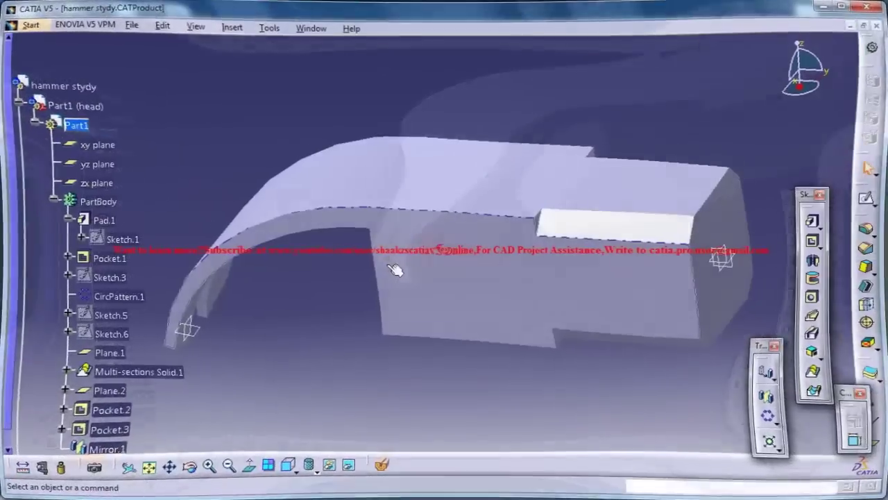
middle_click_drag(429, 236, 510, 361)
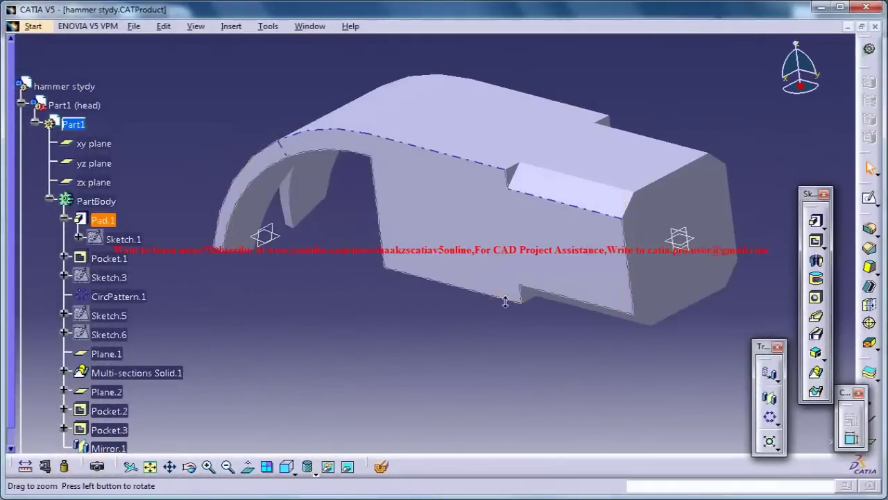
double_click(63, 86)
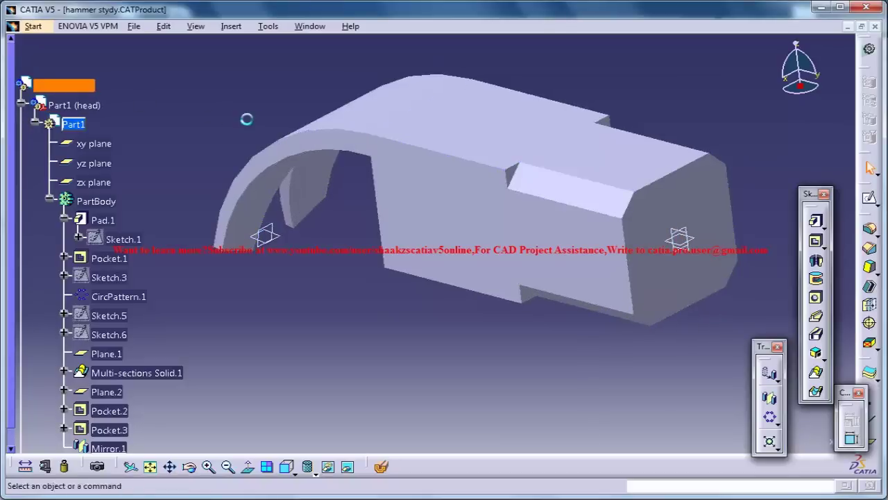
left_click(27, 104)
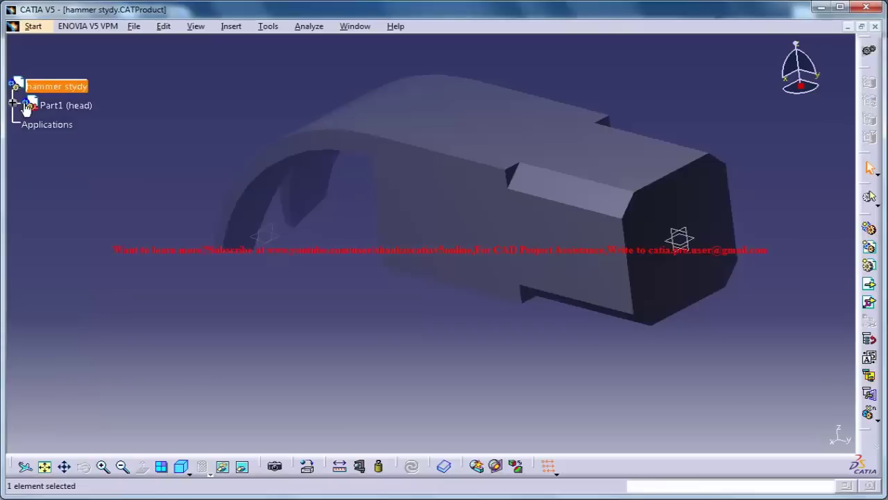
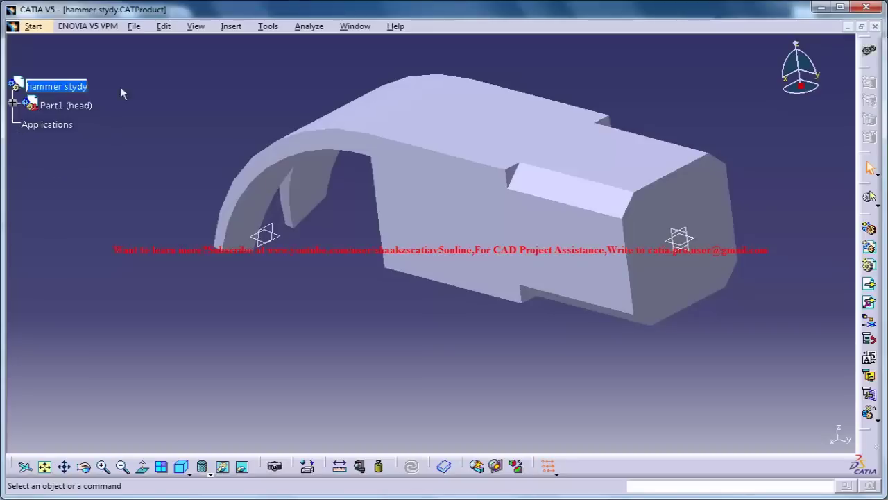
left_click(231, 25)
left_click(246, 240)
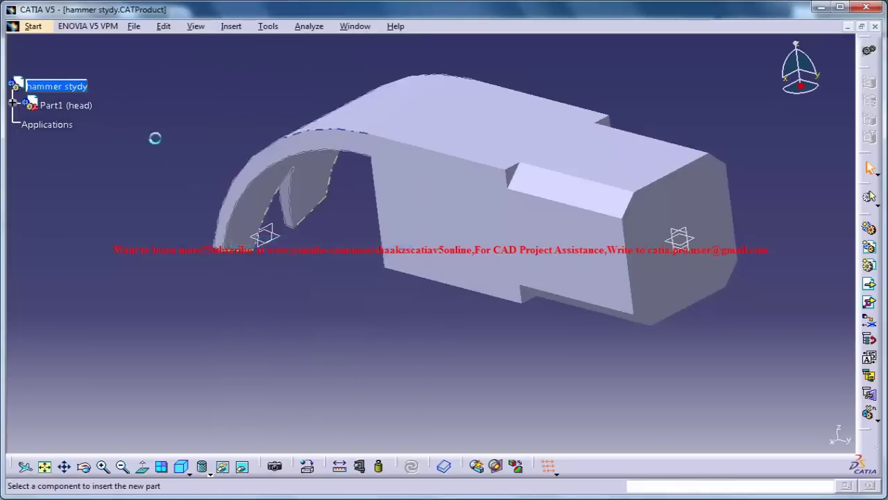
left_click(73, 91)
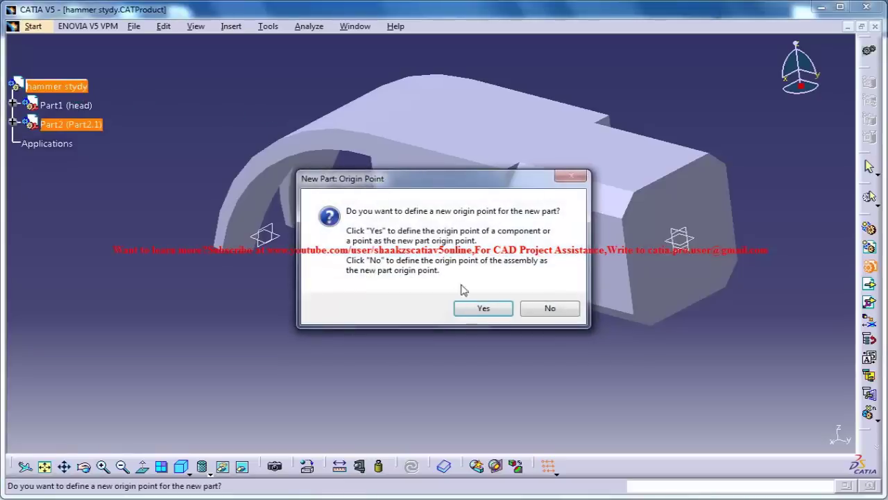
left_click(481, 308)
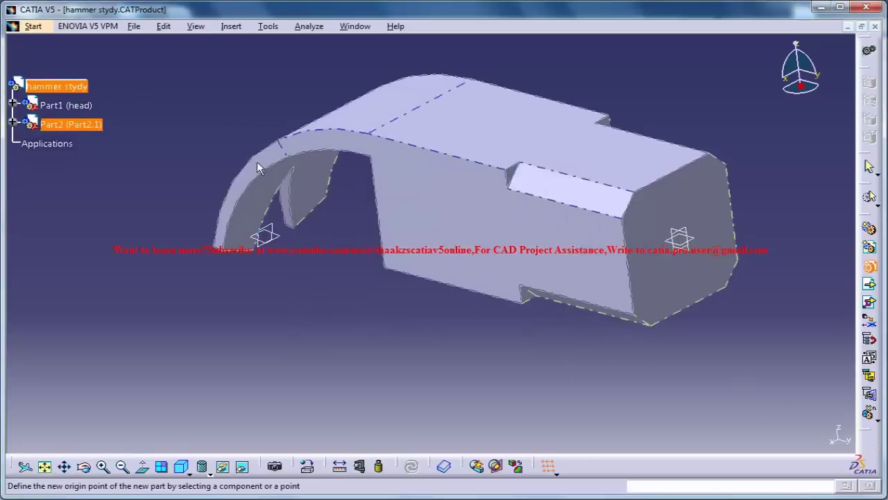
- Set the new part's instance name to handle in its properties
right_click(69, 125)
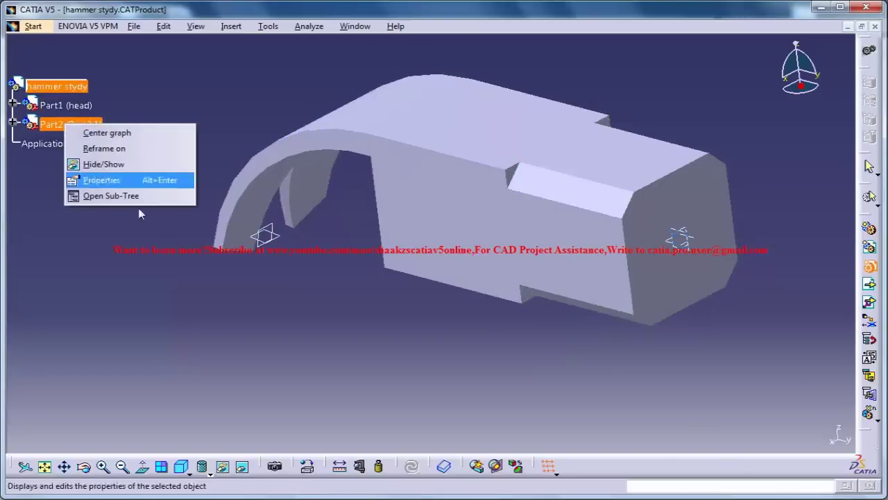
left_click(130, 181)
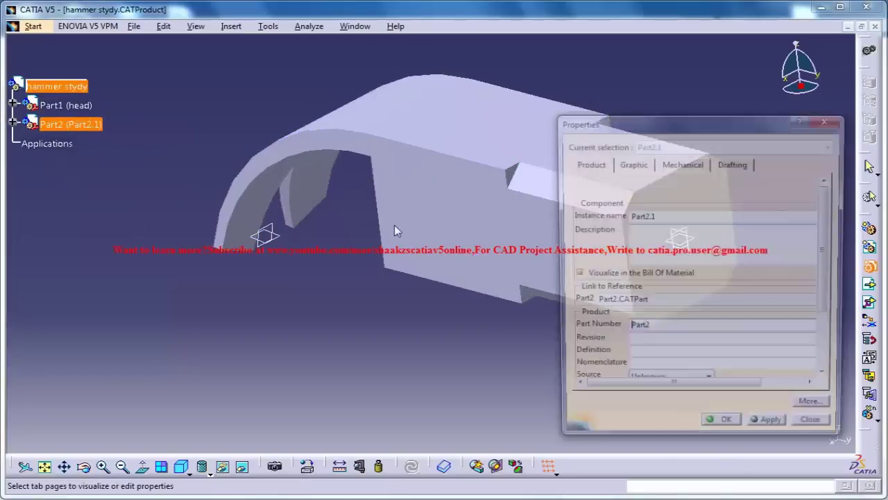
left_click(691, 233)
double_click(670, 218)
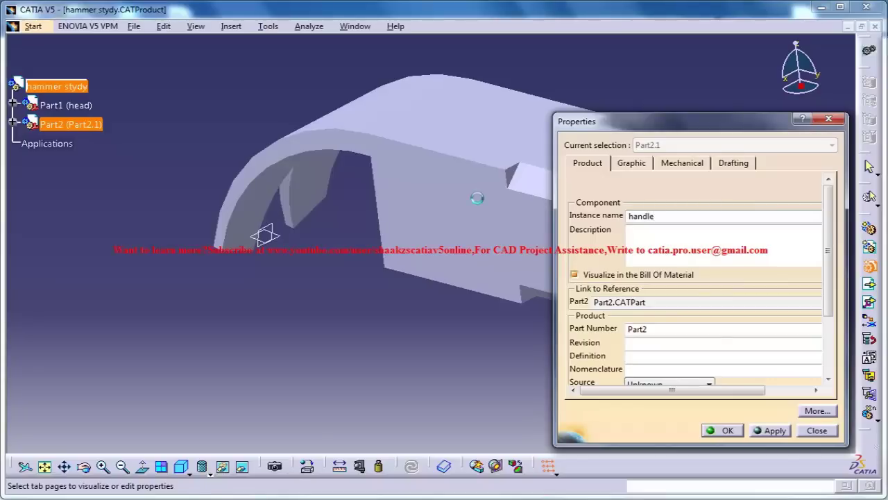
key("Return")
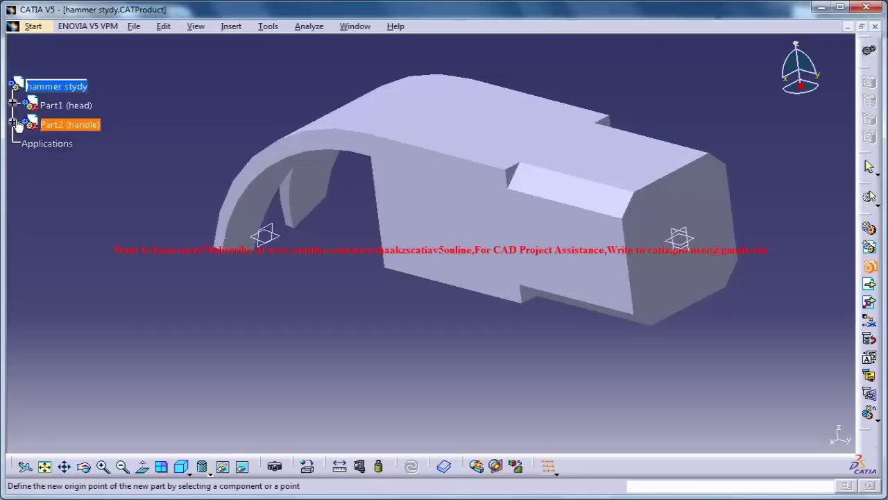
- Activate the handle part's body for editing and open a sketch on the flat underside of the hammer head
left_click(27, 142)
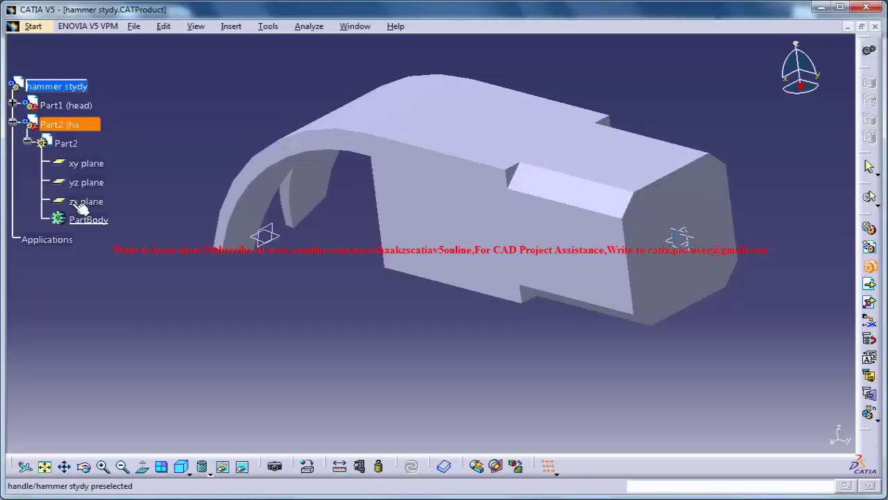
double_click(102, 222)
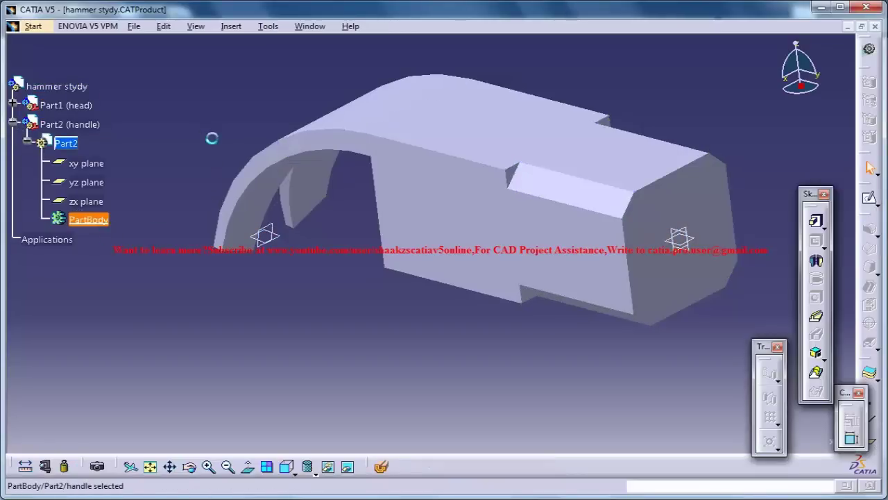
left_click(869, 198)
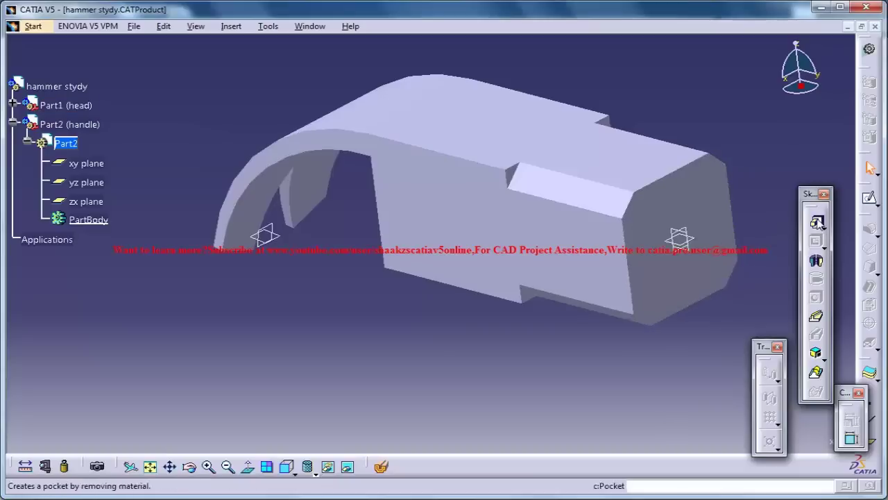
middle_click_drag(458, 242, 428, 212)
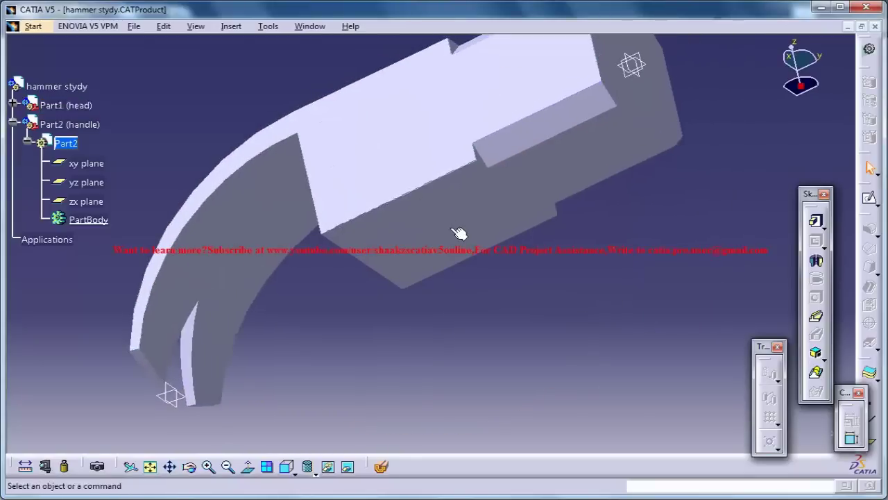
left_click(501, 240)
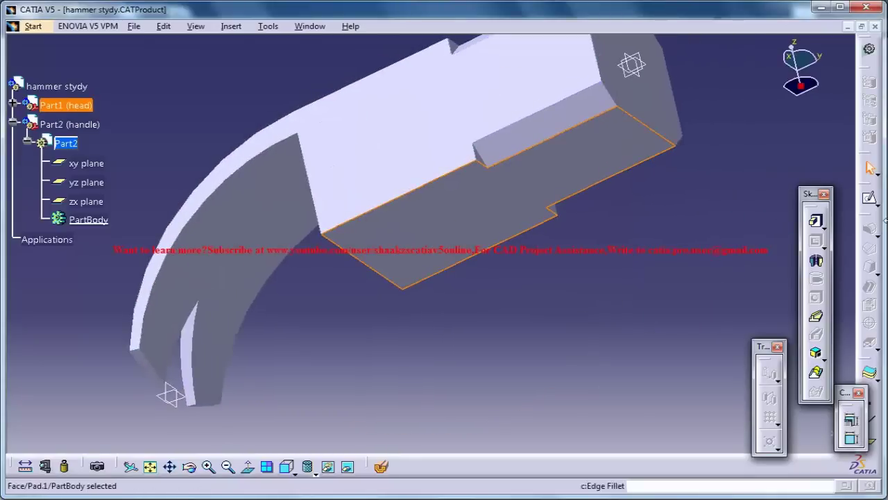
left_click(870, 199)
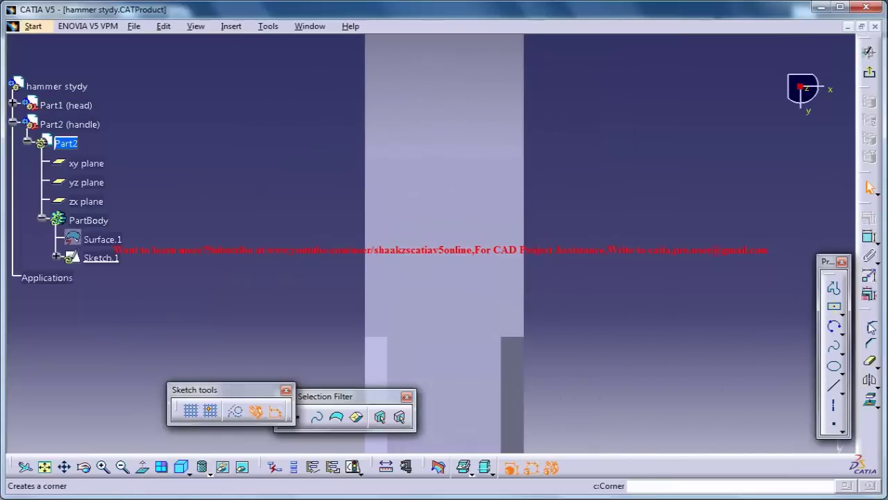
- Sketch a circle about 1.23 cm in diameter, centred across the width of the head's underside
left_click(843, 335)
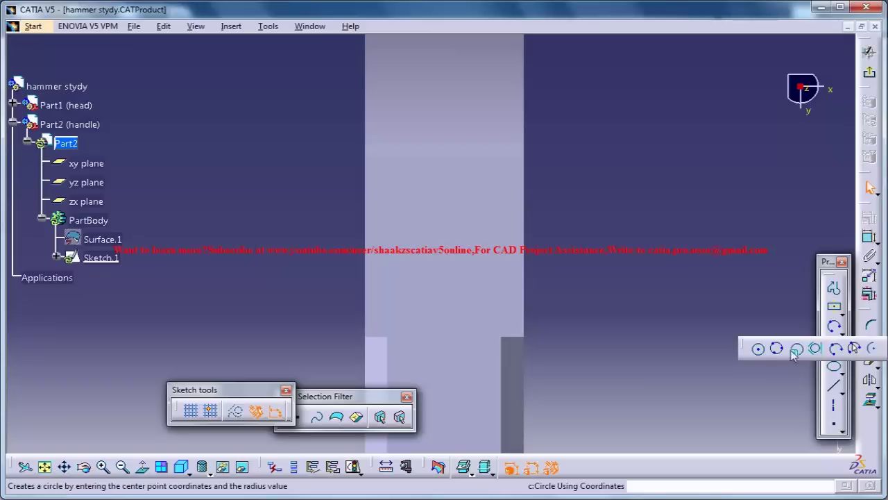
left_click(755, 347)
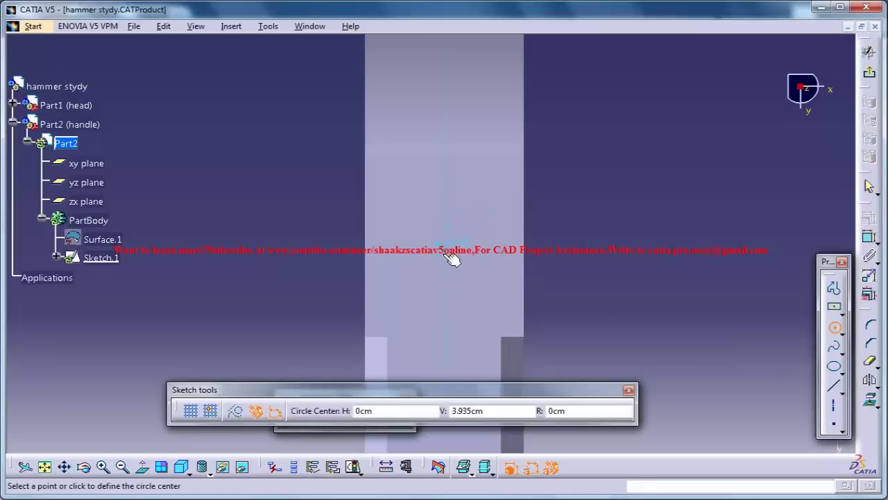
left_click(445, 253)
left_click(488, 242)
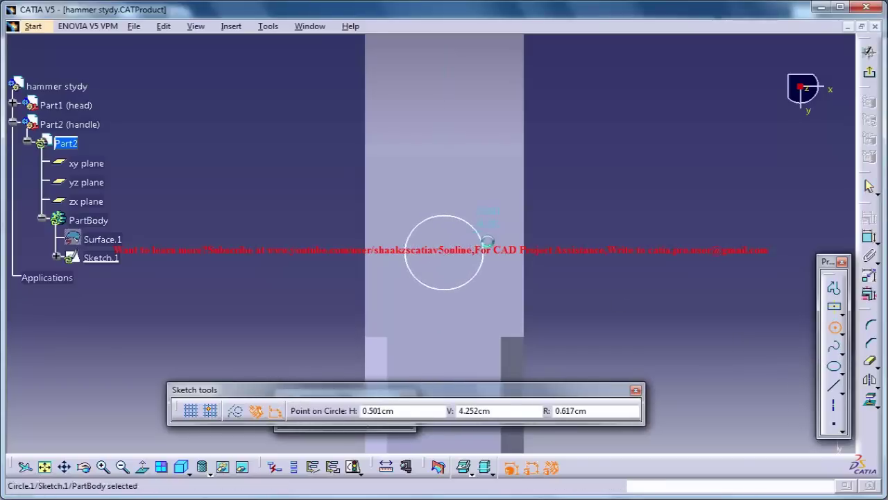
- Dimension the circle's diameter as 1.4 cm and exit the sketch
left_click(869, 238)
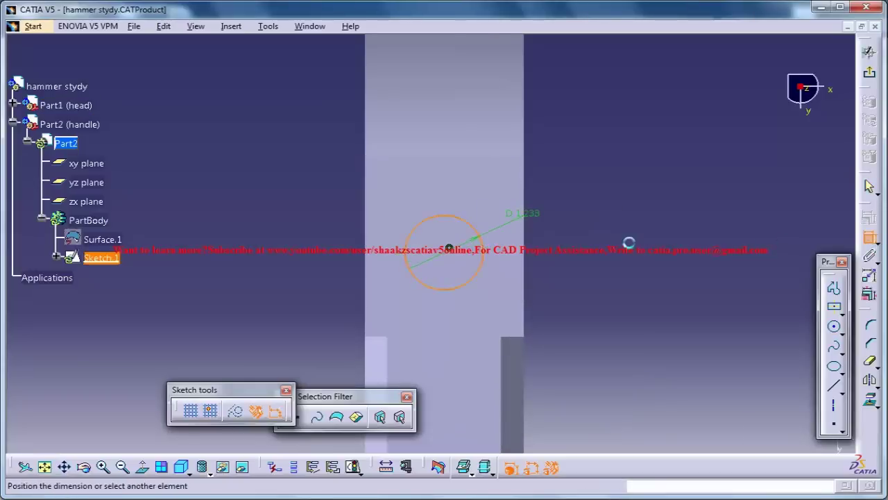
left_click(605, 225)
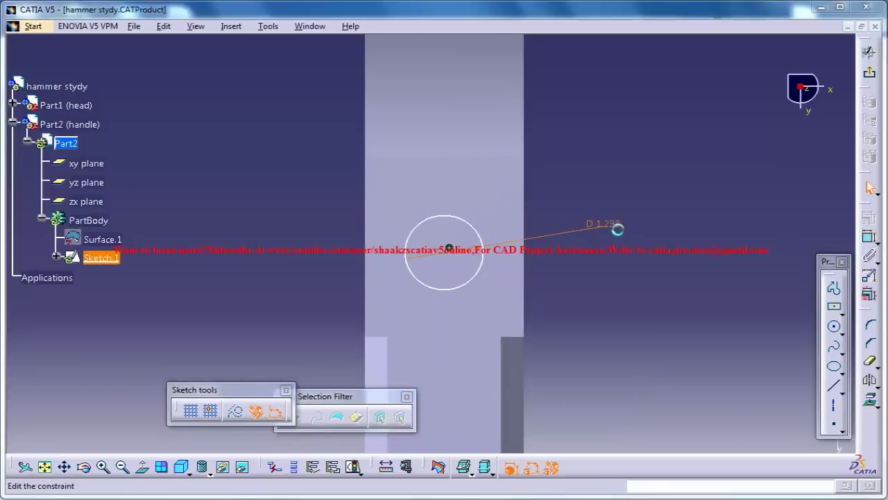
double_click(613, 226)
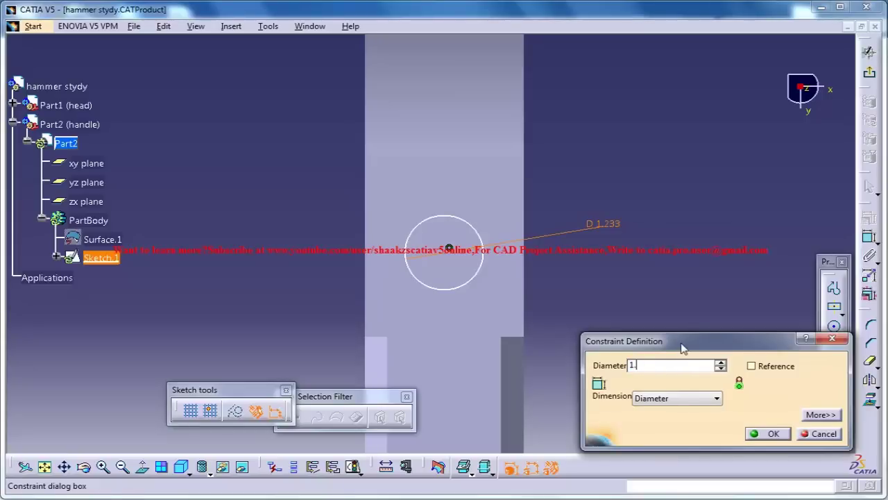
type("1.4cm")
key("Return")
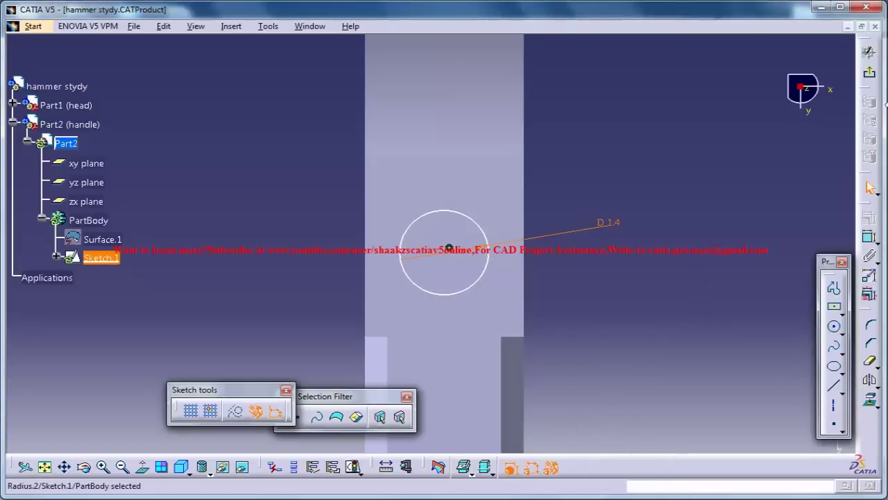
left_click(869, 72)
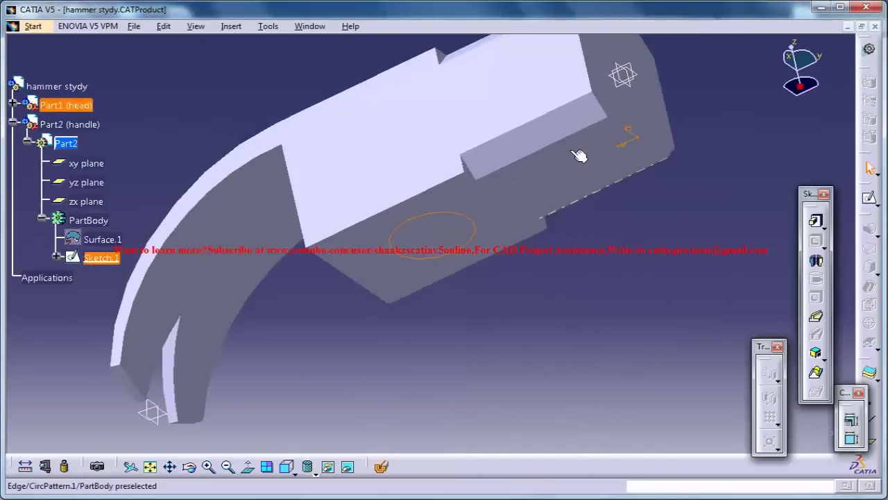
- Reopen the circle's sketch and constrain its centre as an equidistant point between the underside's claw-side edge and the notch edge
middle_click_drag(580, 155, 620, 113)
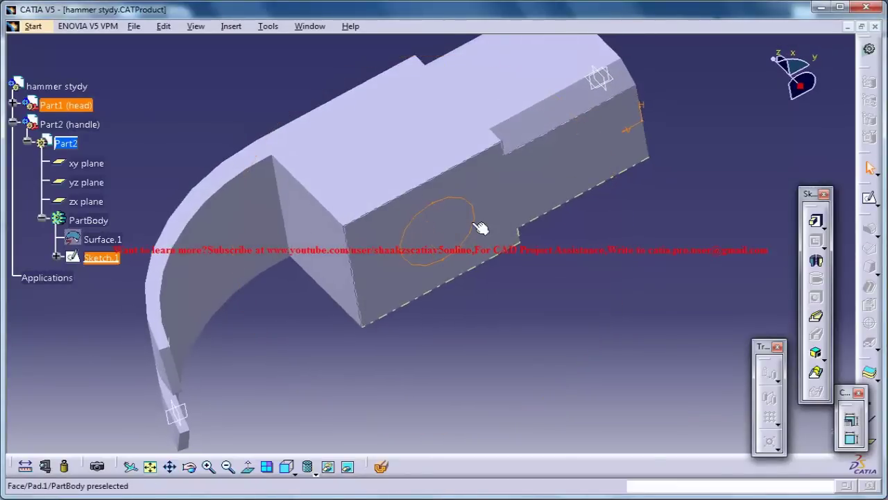
middle_click_drag(470, 271, 517, 229)
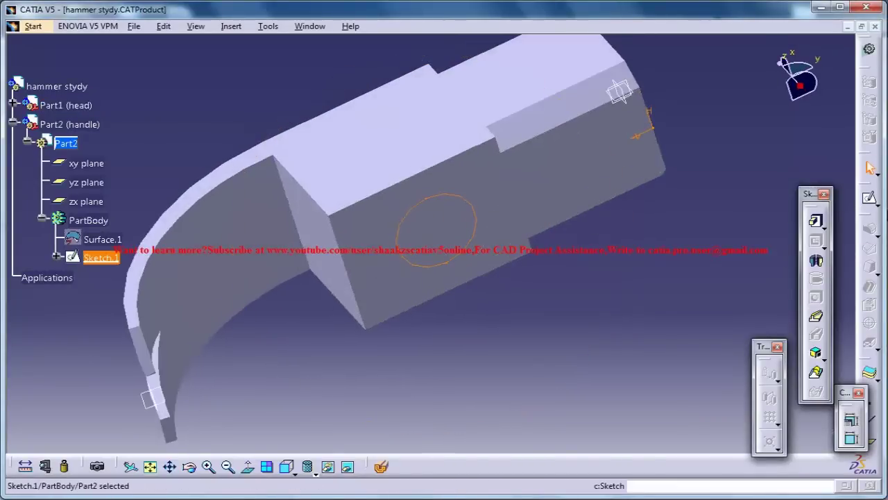
left_click(869, 198)
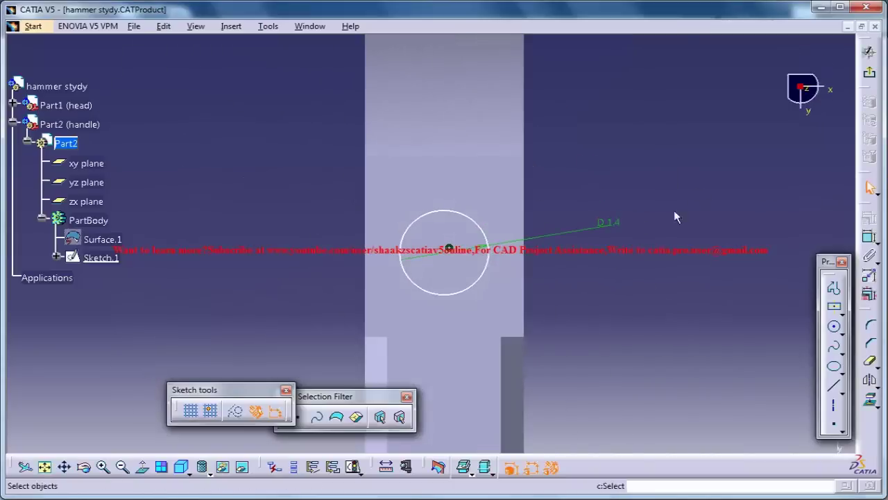
left_click(524, 346)
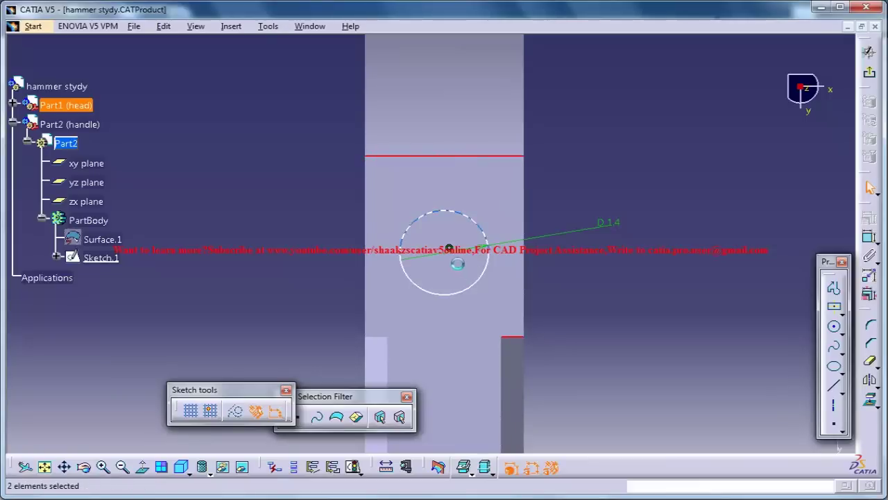
left_click(447, 259, "ctrl")
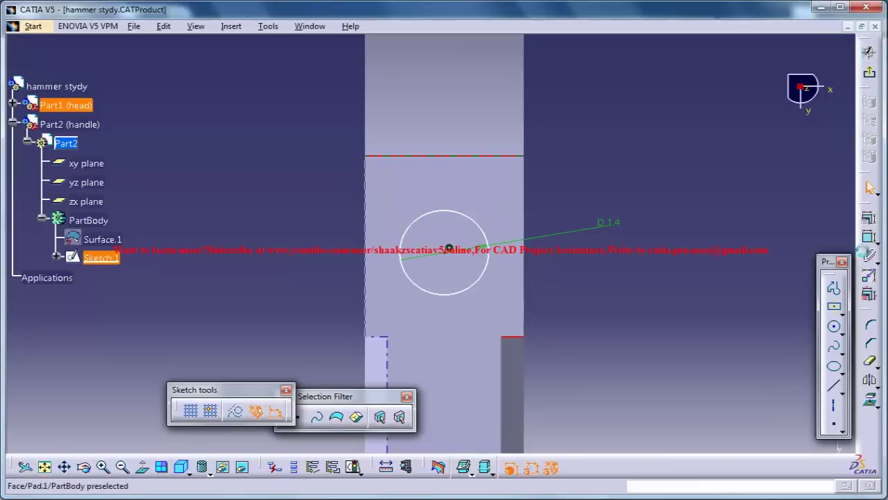
left_click(871, 222)
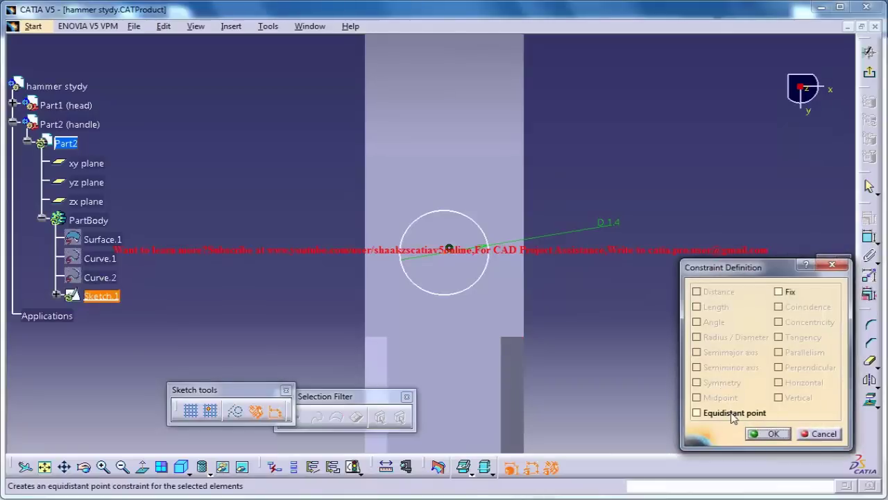
left_click(697, 413)
left_click(770, 433)
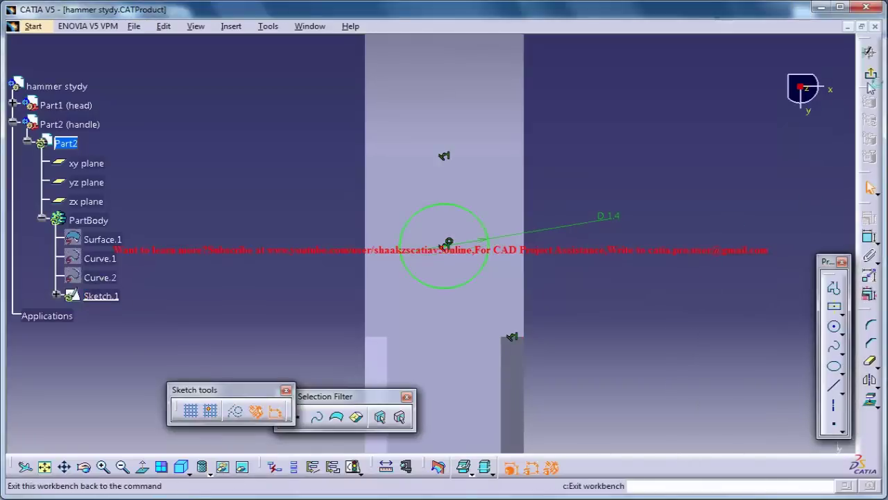
left_click(868, 52)
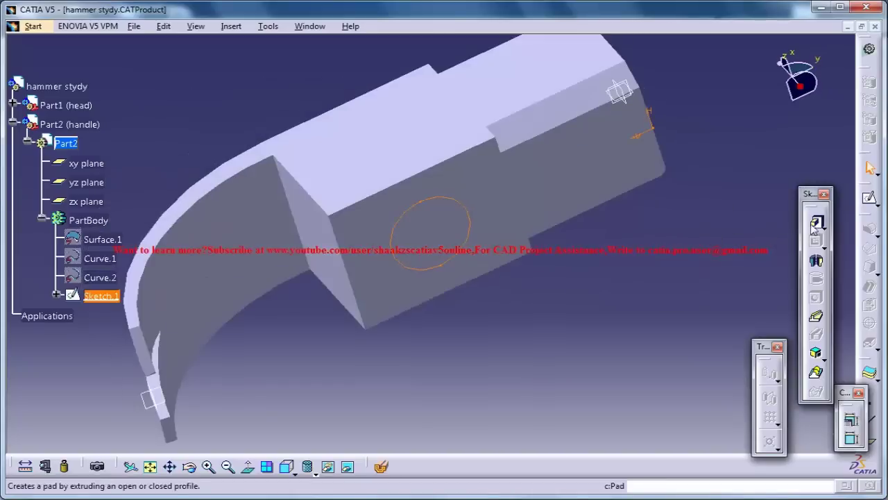
- Pad the circle to a length of 24 cm to form the handle shaft
left_click(814, 222)
middle_click_drag(479, 333, 462, 376)
middle_click_drag(344, 227, 546, 305)
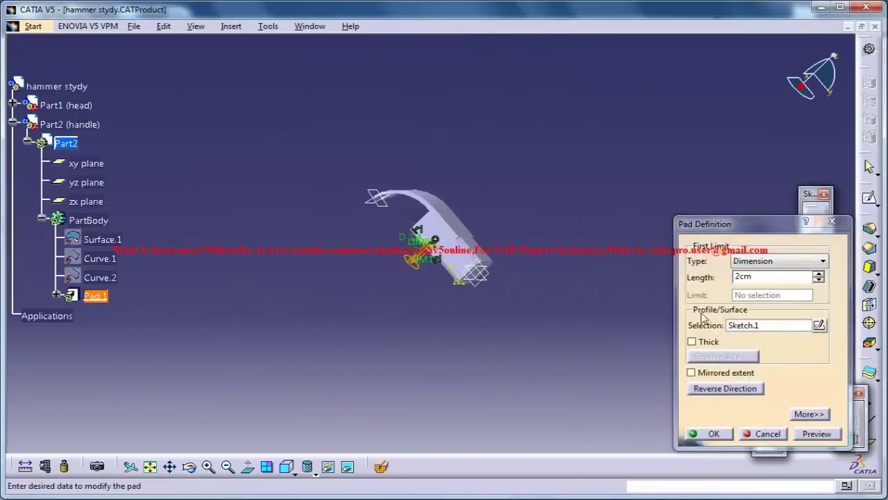
left_click(819, 274)
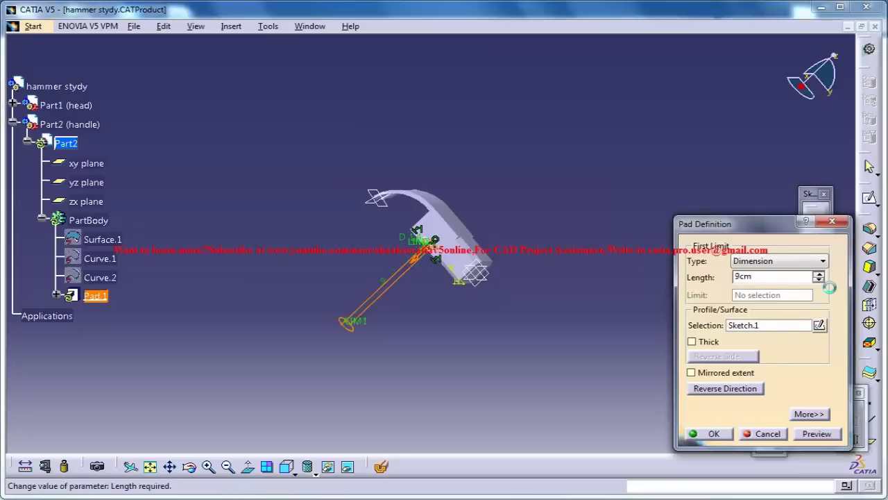
middle_click_drag(438, 409, 468, 340)
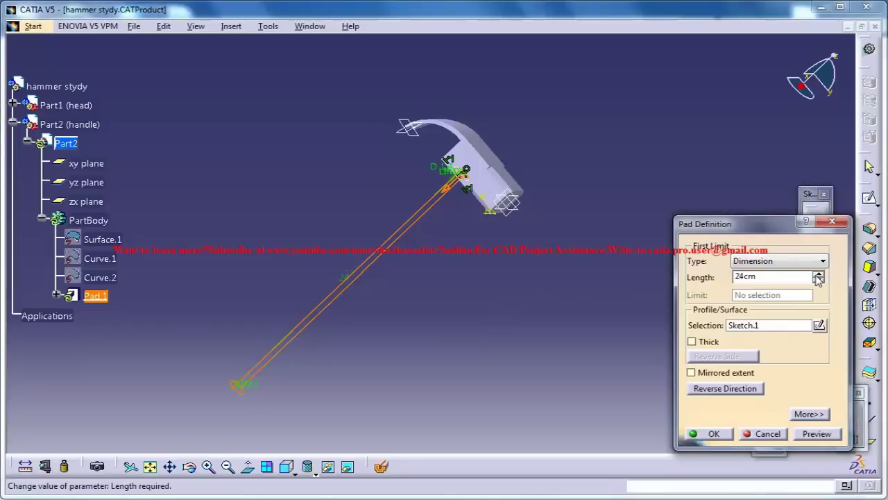
left_click(712, 434)
middle_click_drag(456, 312, 494, 154)
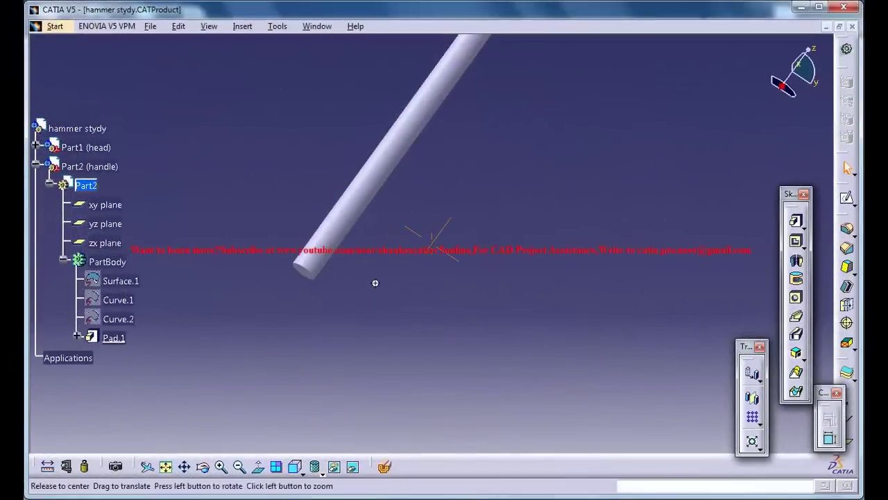
middle_click_drag(374, 282, 471, 289)
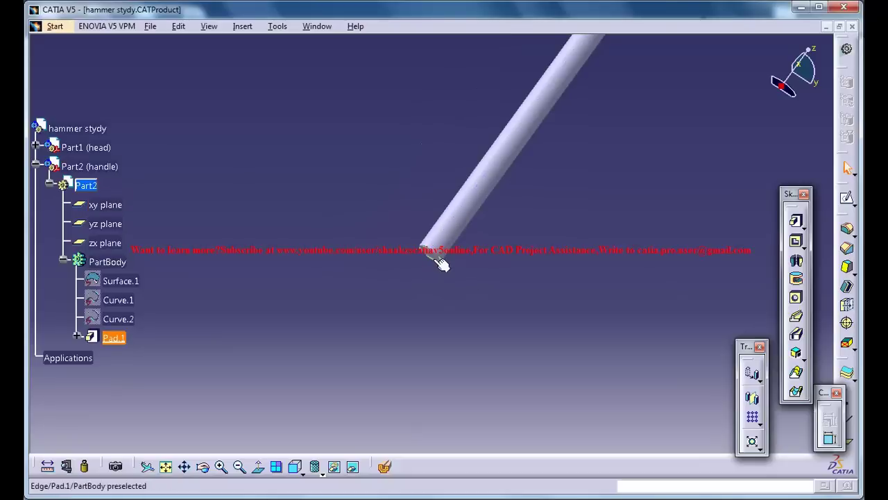
left_click(475, 251)
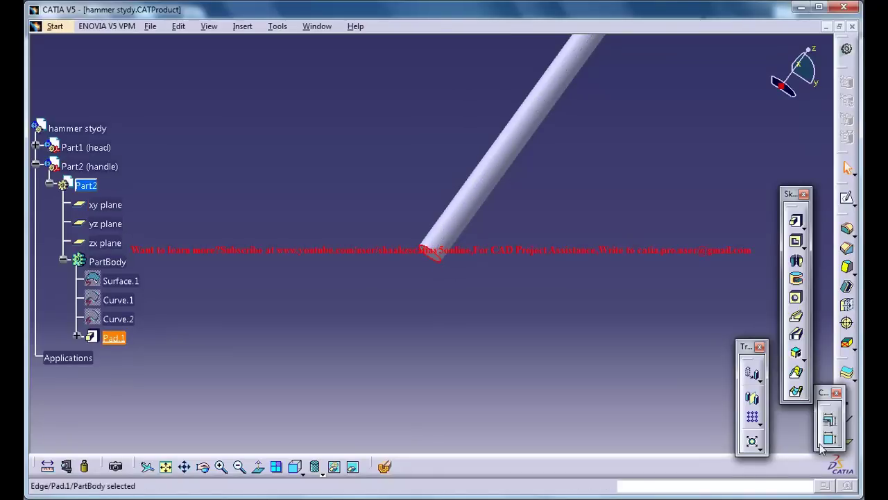
left_click(829, 417)
left_click(566, 304)
middle_click_drag(456, 305, 506, 240)
left_click(747, 431)
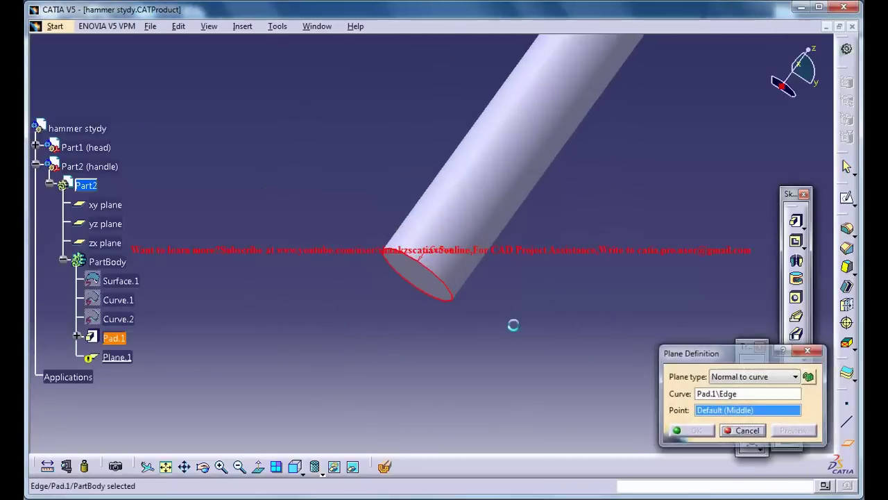
- Create a reference plane offset 2.5 cm from the end face of the handle shaft
left_click(846, 442)
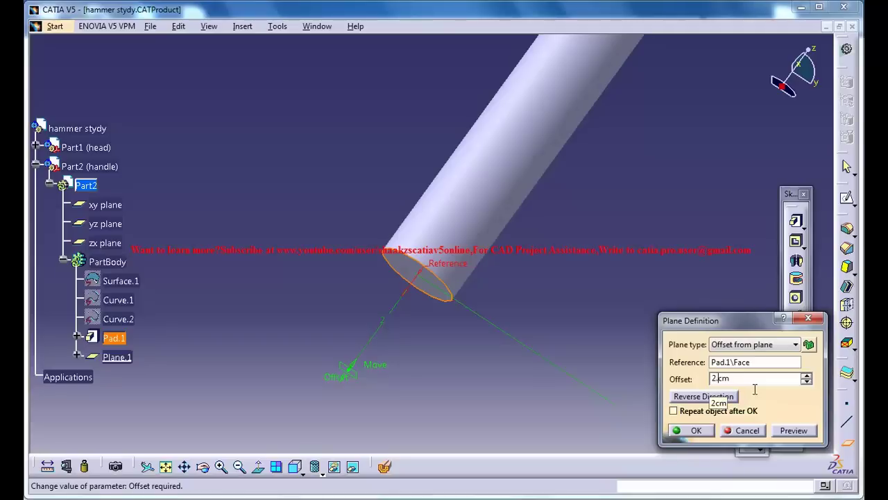
key("Return")
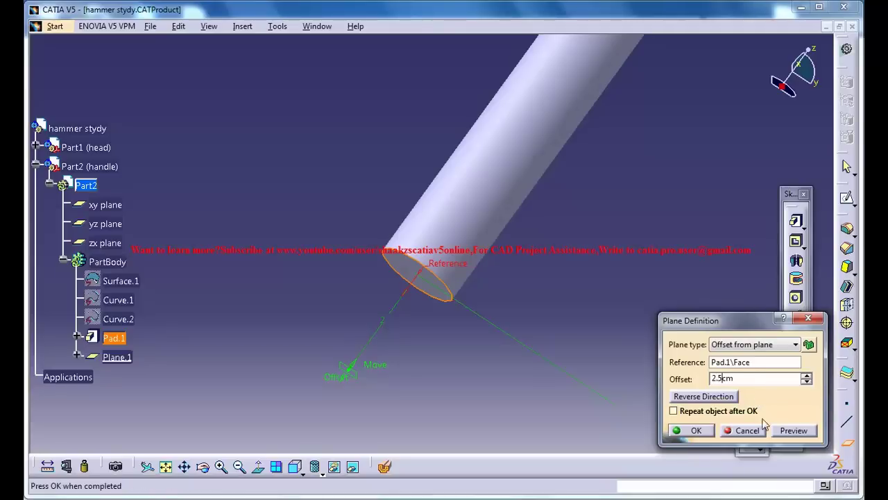
left_click(696, 430)
- Start a sketch on the offset plane beyond the shaft's end face and view it from its reverse side
middle_click_drag(549, 353, 454, 306)
middle_click_drag(417, 416, 457, 306)
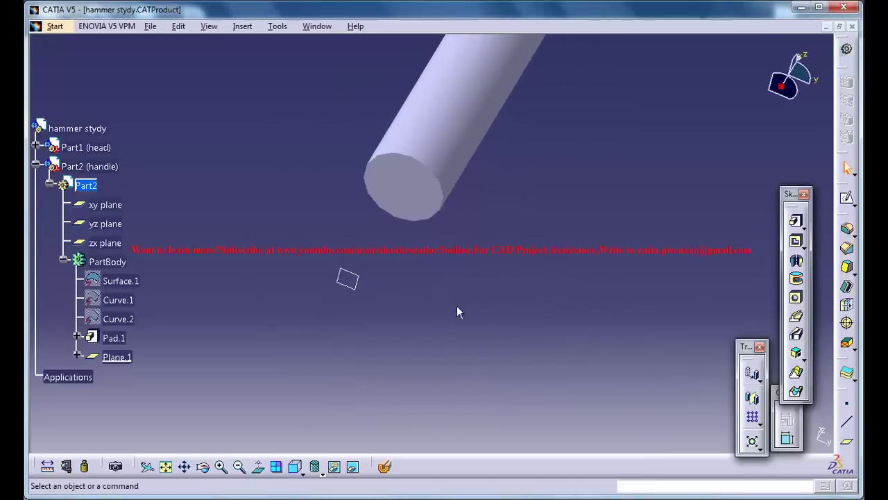
left_click(356, 284)
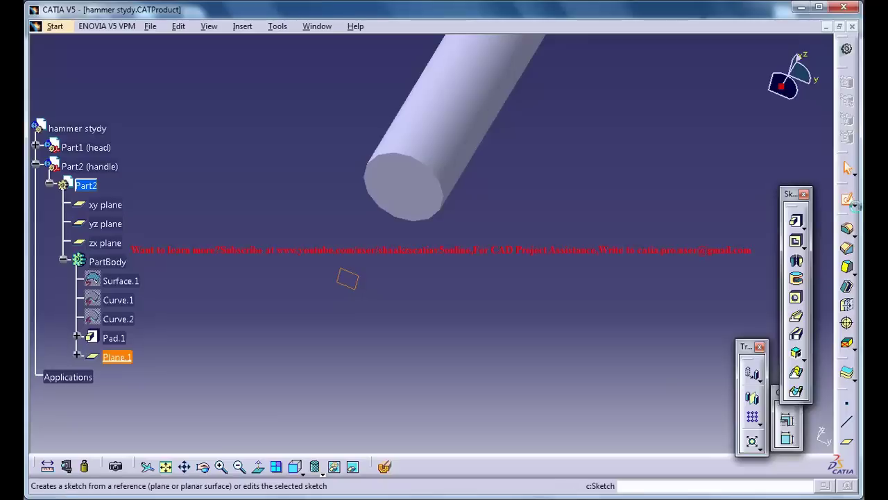
left_click(848, 200)
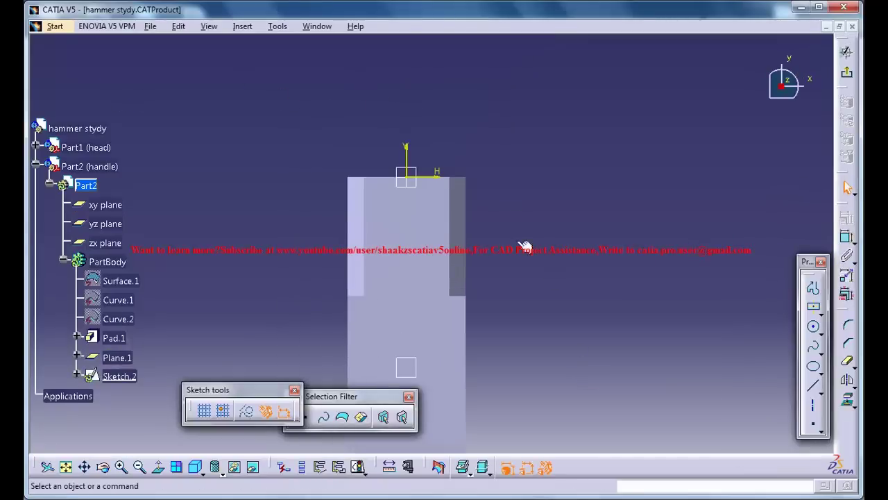
middle_click_drag(524, 238, 555, 68)
middle_click_drag(547, 190, 557, 239)
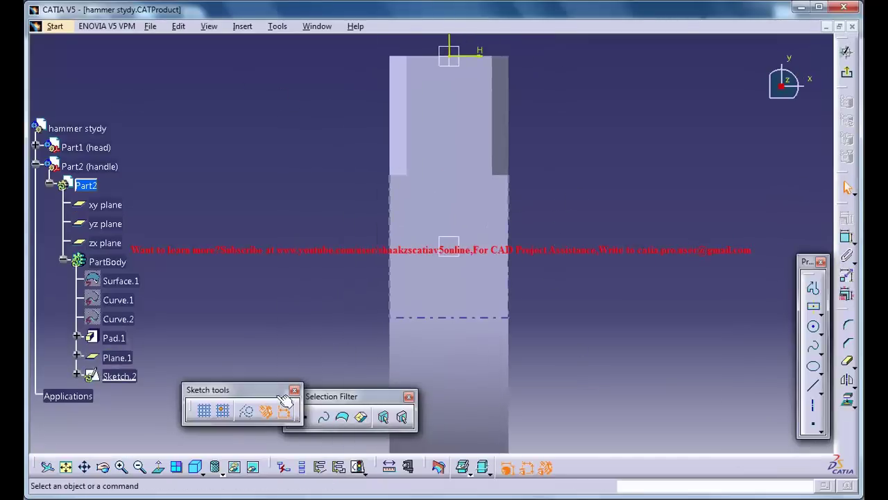
left_click(158, 466)
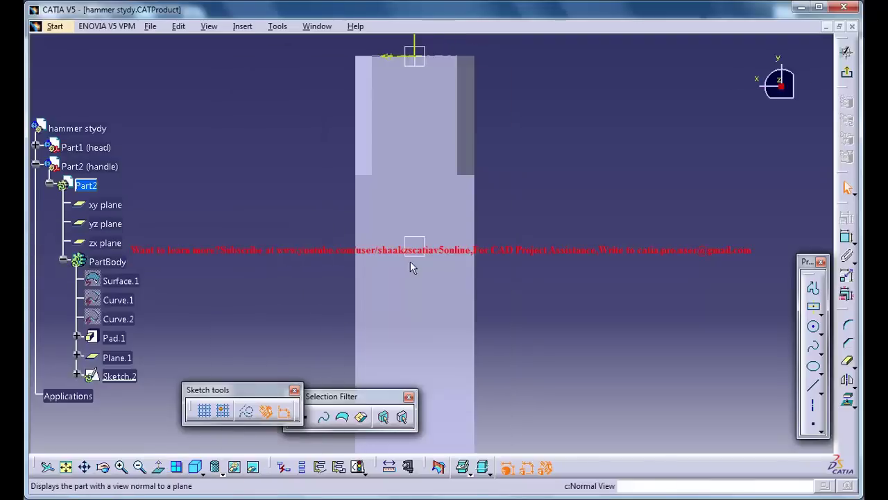
middle_click_drag(535, 222, 541, 267)
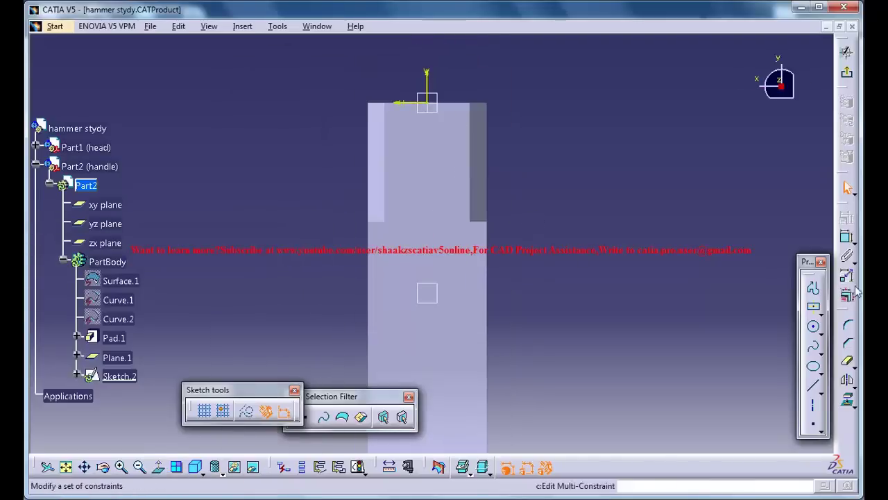
- Display the model shaded with edges and sketch a centred rectangle about 1.77 cm wide and 0.37 cm high at the shaft's centre
left_click(814, 306)
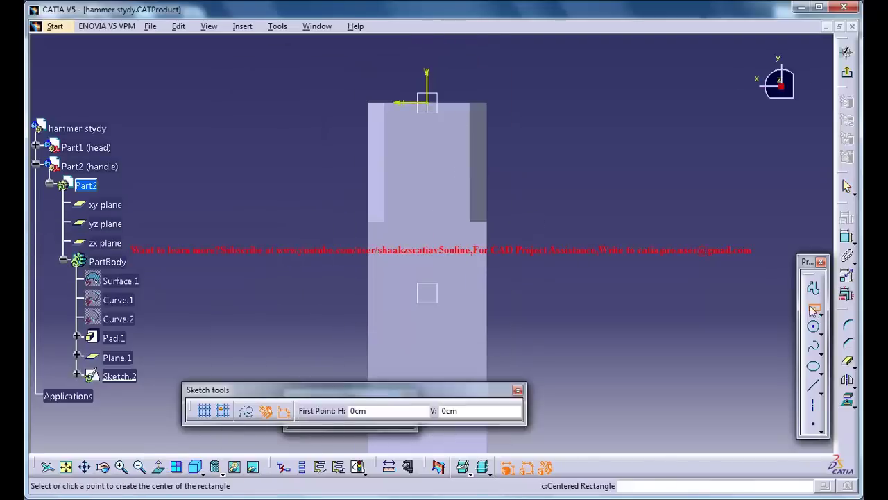
left_click(223, 474)
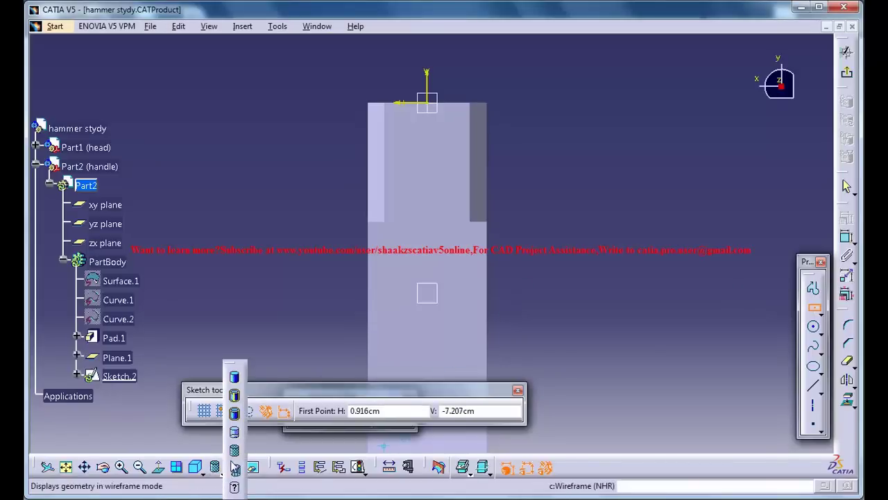
left_click(236, 396)
mouse_move(502, 263)
middle_mouse_down()
mouse_move(508, 254)
mouse_move(494, 262)
mouse_move(515, 175)
mouse_move(512, 182)
middle_mouse_up()
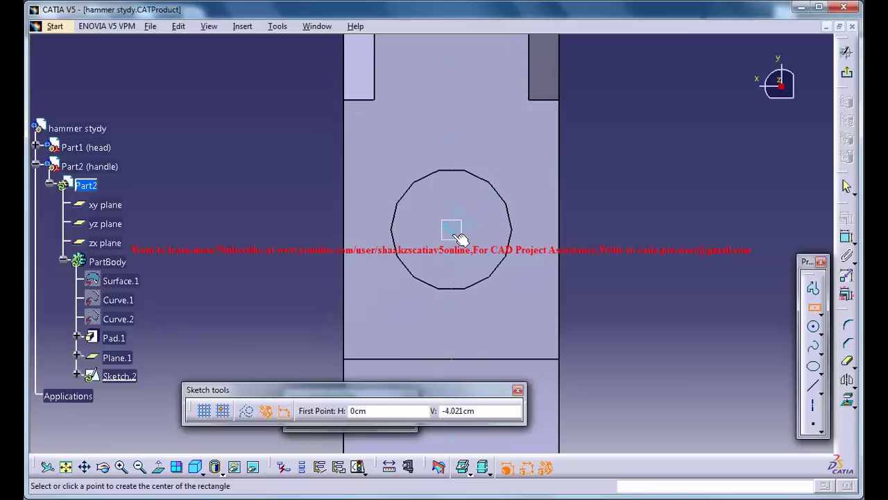
left_click(456, 229)
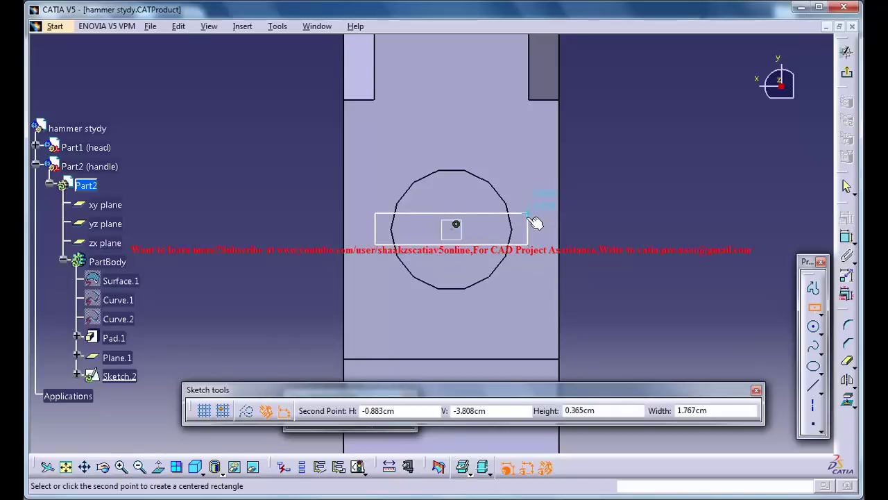
left_click(532, 224)
mouse_move(575, 173)
middle_mouse_down()
mouse_move(569, 148)
mouse_move(560, 207)
middle_mouse_up()
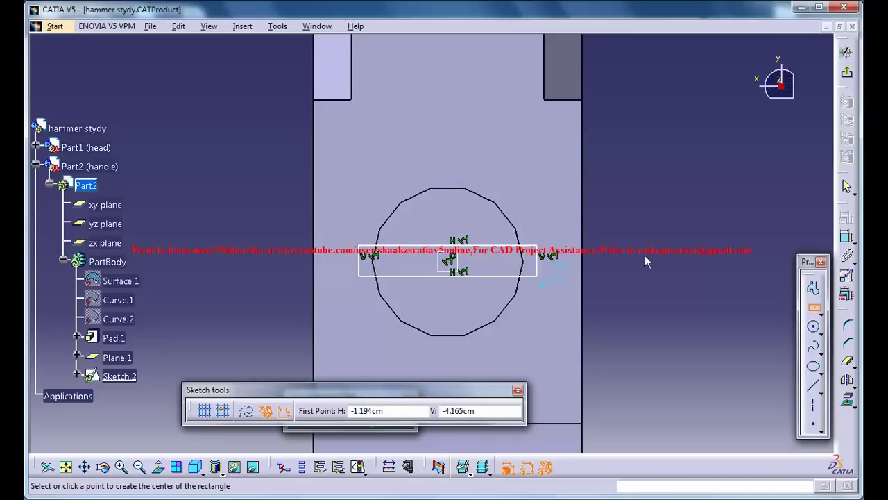
- Constrain the rectangle's centre concentric with the shaft's circular edge and exit the sketch
left_click(848, 238)
middle_click_drag(518, 183, 527, 219)
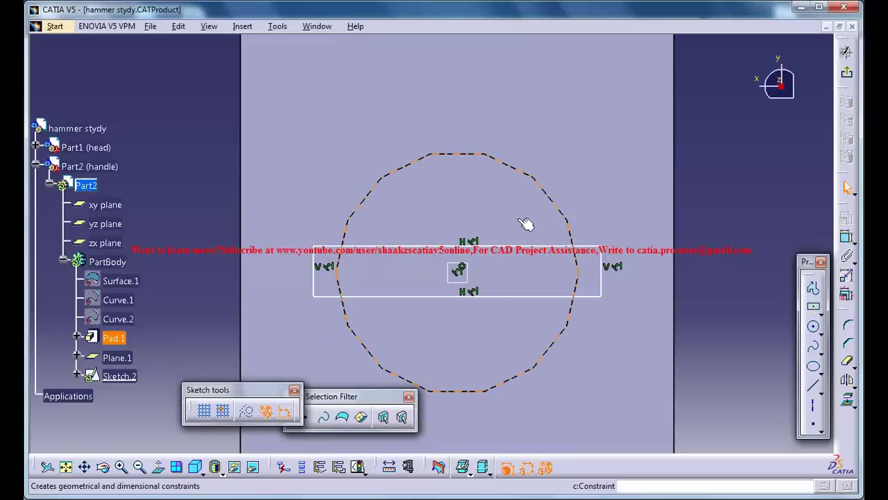
left_click(550, 193)
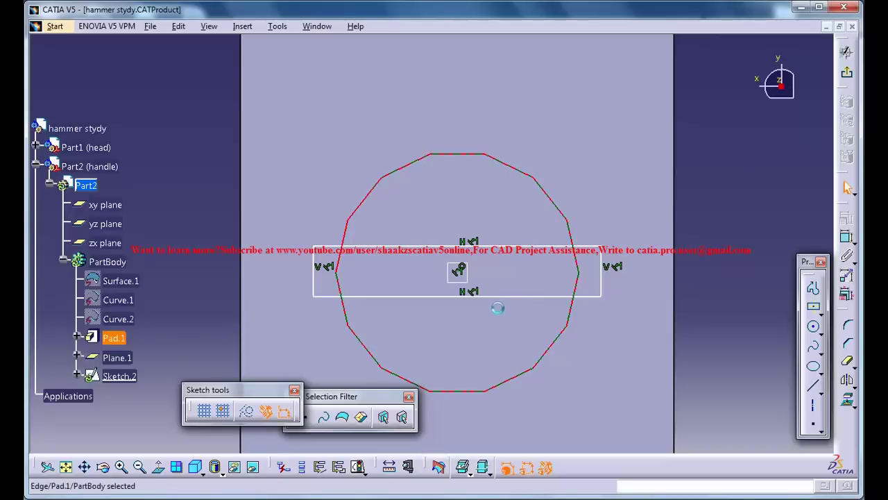
left_click(461, 274)
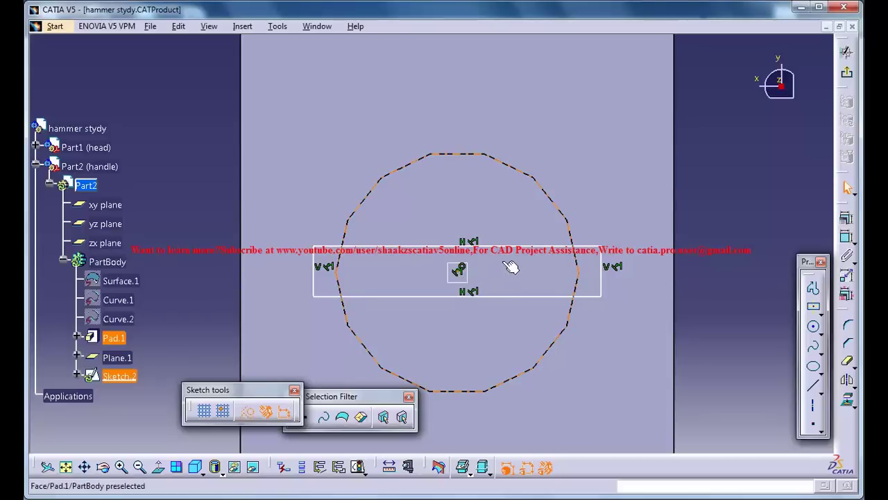
left_click(846, 236)
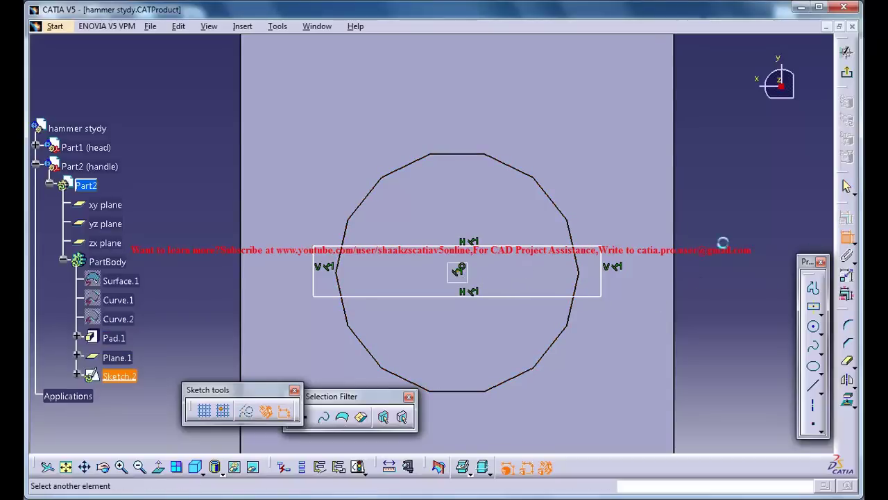
left_click(562, 204)
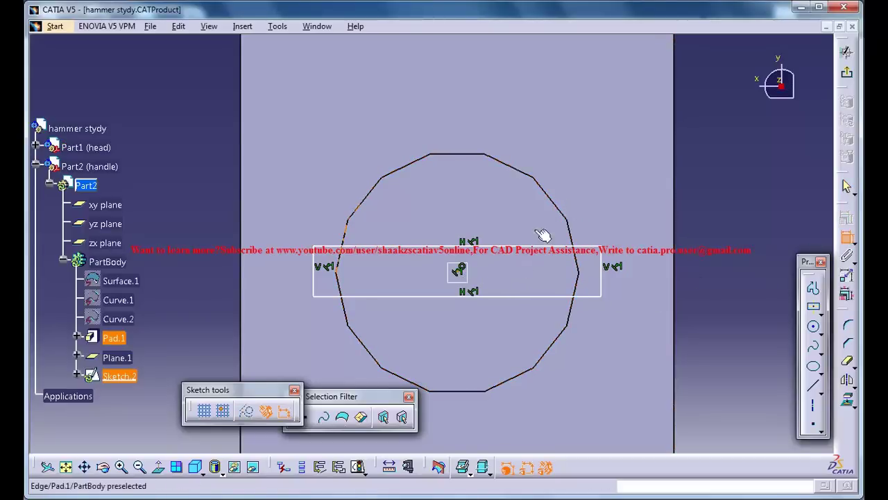
right_click(515, 270)
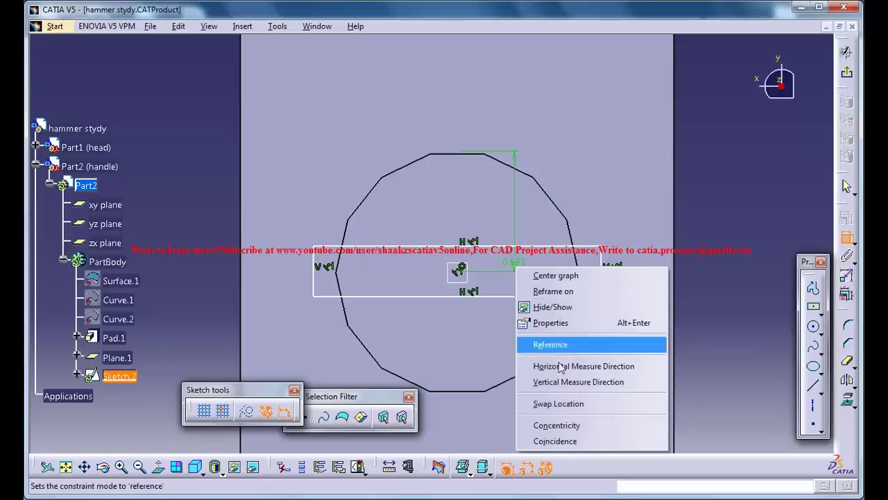
left_click(548, 423)
left_click(847, 72)
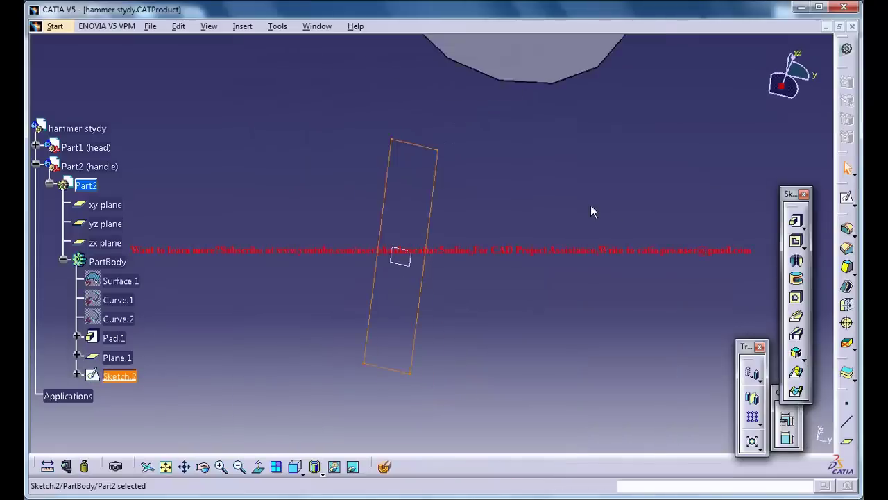
- Compare the tapered end of the handle in hammer assy.CATProduct with the current shaft and rectangle in hammer stydy.CATProduct
middle_click_drag(591, 208, 541, 174)
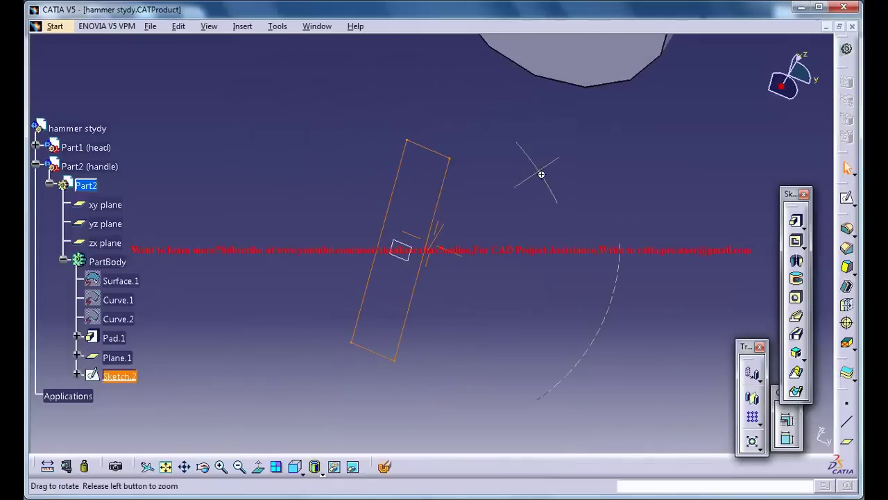
middle_click_drag(557, 266, 601, 253)
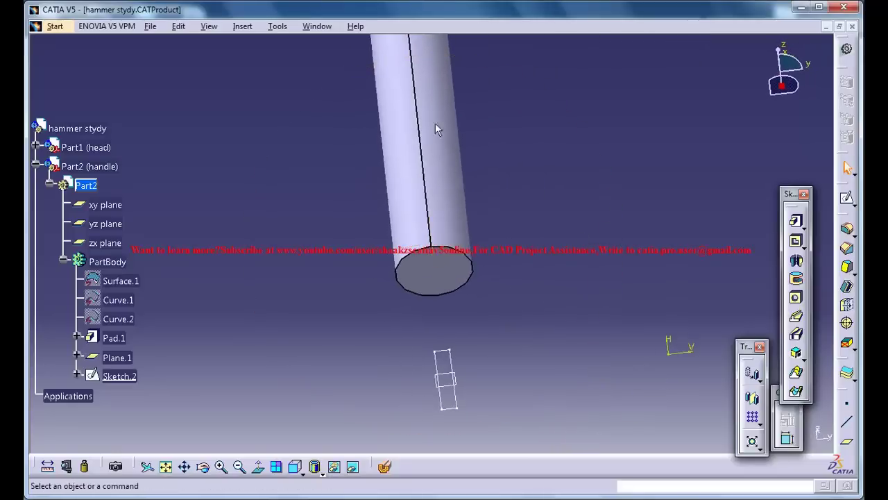
left_click(317, 26)
left_click(354, 111)
middle_click_drag(474, 347, 377, 268)
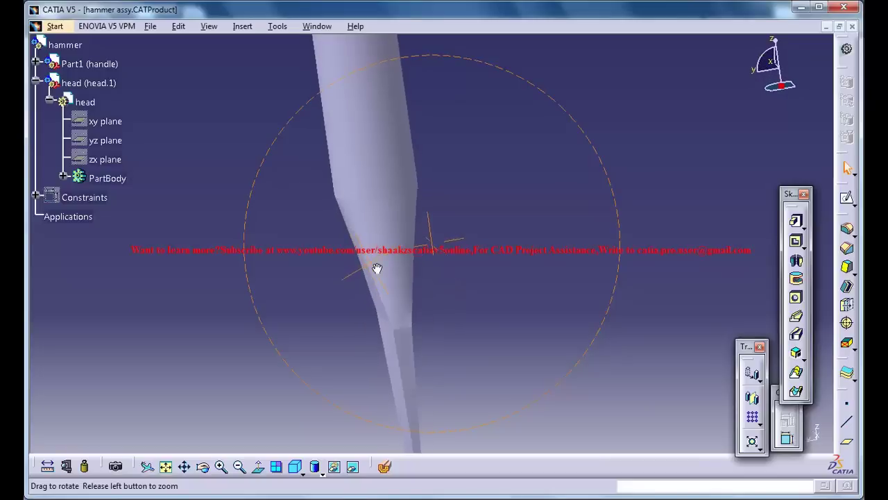
left_click(318, 27)
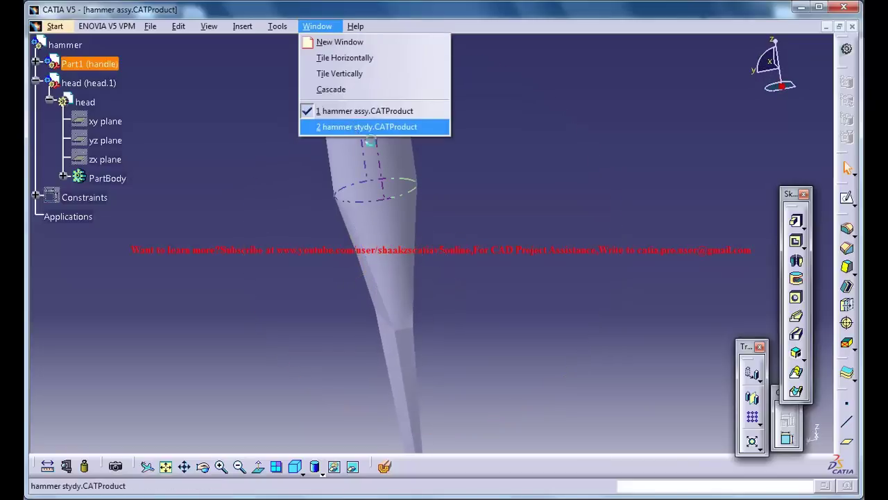
left_click(367, 126)
middle_click_drag(493, 226, 511, 282)
left_click(318, 27)
left_click(354, 111)
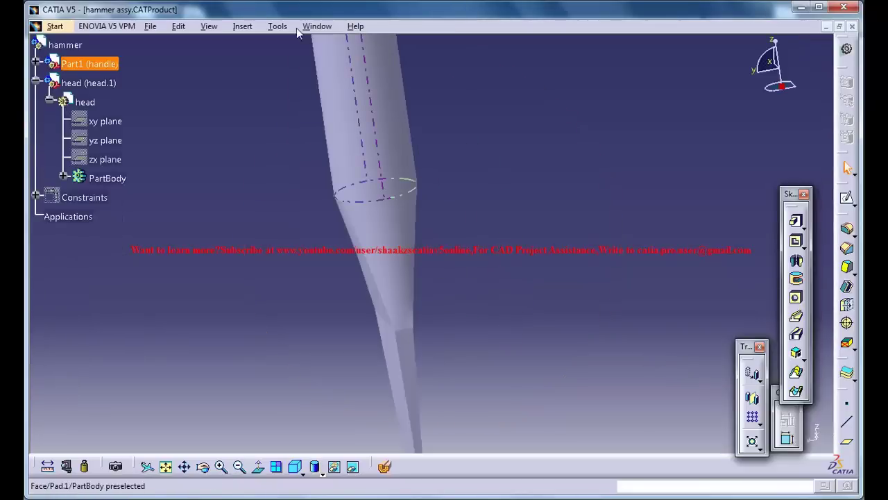
left_click(318, 26)
left_click(361, 126)
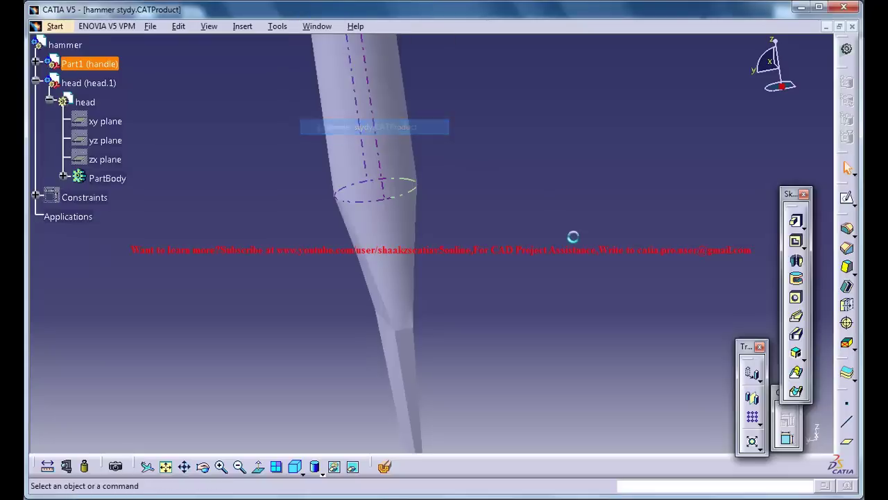
mouse_move(495, 302)
middle_mouse_down()
mouse_move(506, 316)
mouse_move(503, 304)
middle_mouse_up()
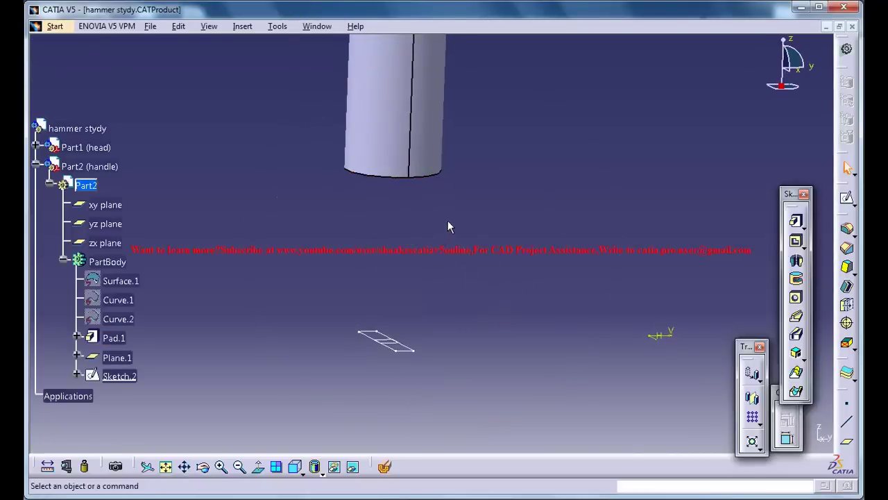
- On the shaft's end face, sketch a centred rectangle about 0.69 cm wide and 1.26 cm high at the circle's centre
mouse_move(417, 236)
middle_mouse_down()
mouse_move(468, 290)
mouse_move(483, 268)
mouse_move(459, 272)
middle_mouse_up()
mouse_move(476, 215)
middle_mouse_down()
mouse_move(497, 192)
mouse_move(474, 239)
middle_mouse_up()
left_click(369, 225)
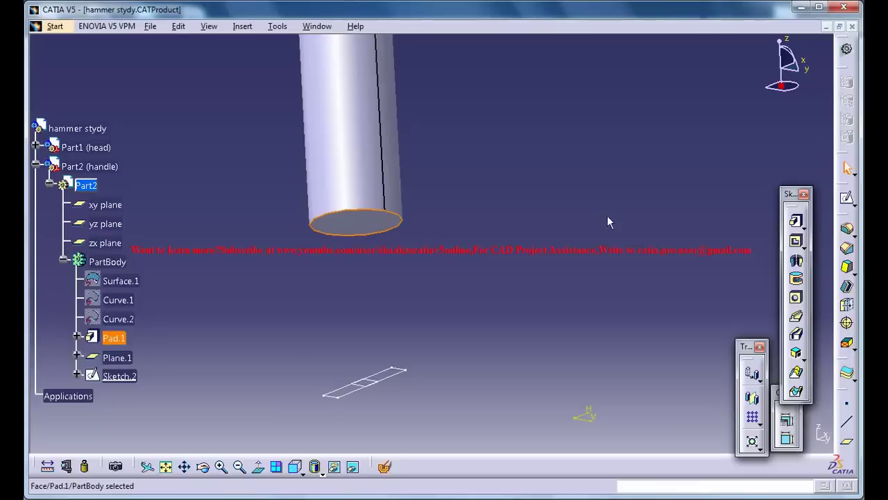
mouse_move(283, 192)
middle_mouse_down()
mouse_move(304, 139)
mouse_move(321, 136)
middle_mouse_up()
left_click(847, 198)
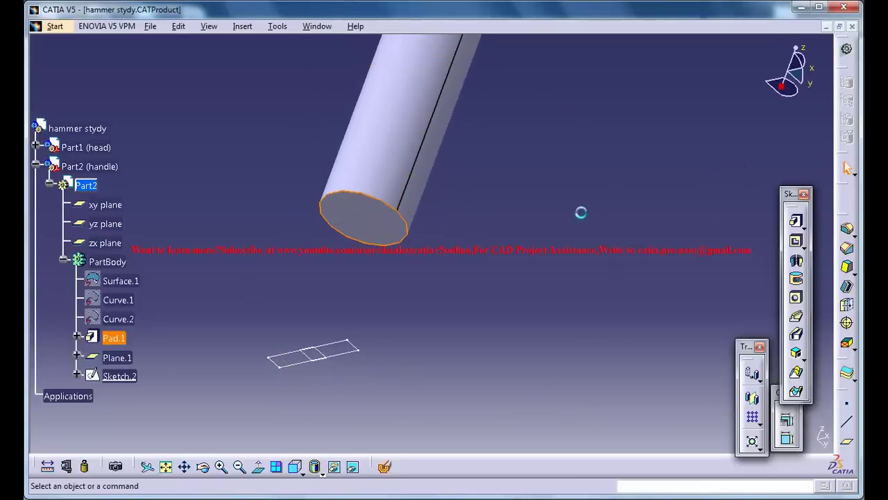
middle_click_drag(450, 192, 519, 263)
mouse_move(533, 204)
middle_mouse_down()
mouse_move(539, 182)
mouse_move(527, 154)
middle_mouse_up()
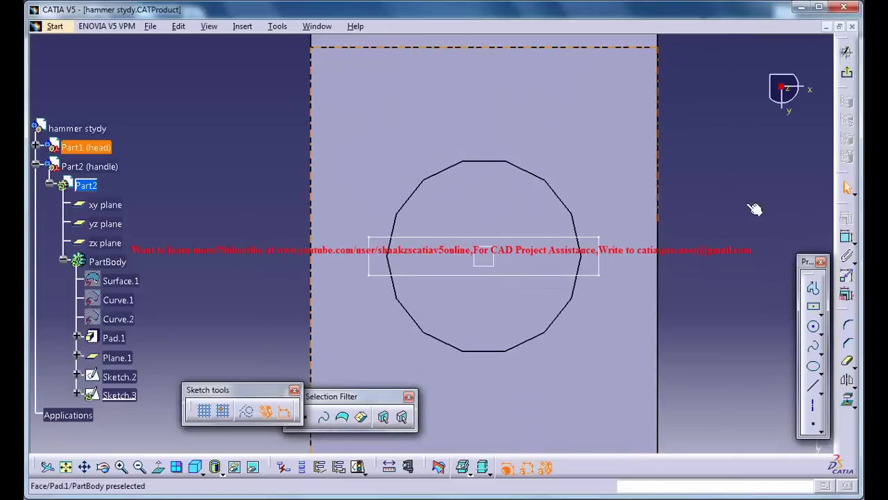
left_click(814, 308)
left_click(485, 257)
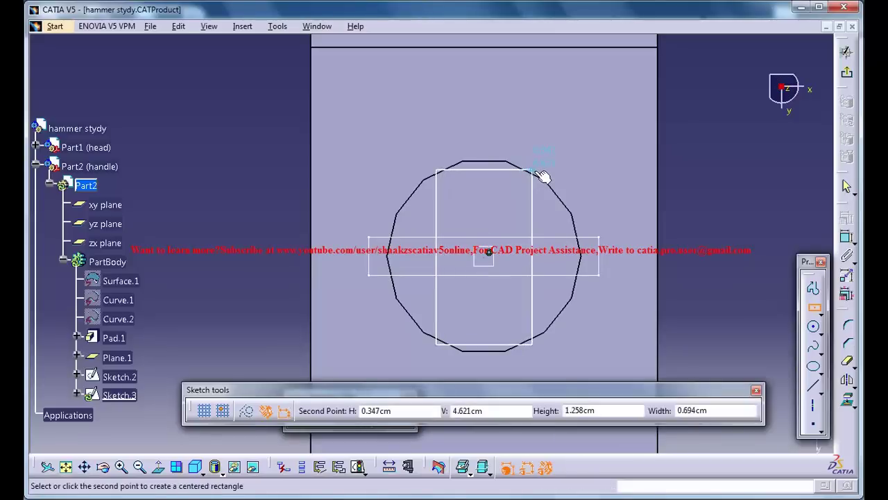
left_click(543, 176)
- Constrain a corner of the new rectangle coincident with the shaft's circular edge
left_click(848, 237)
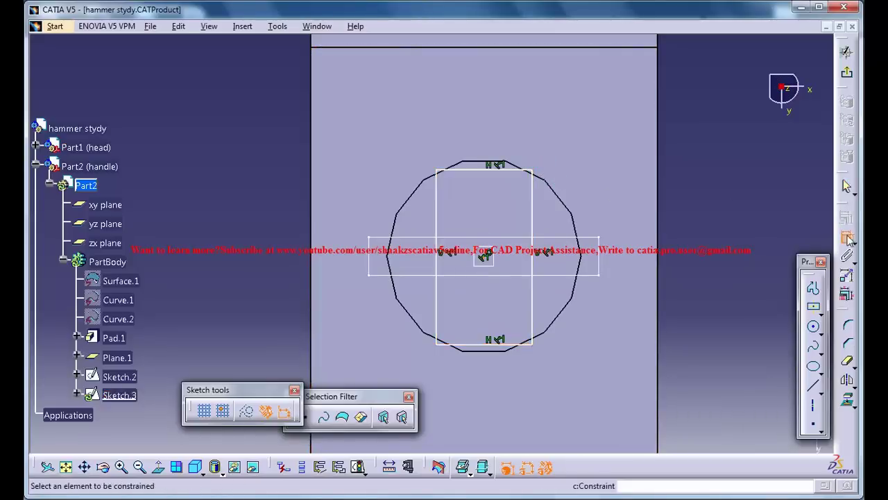
left_click(538, 173)
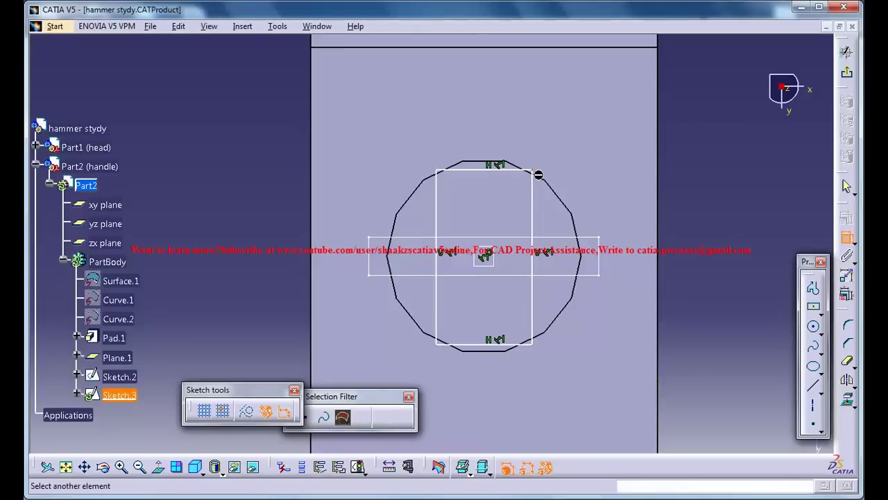
left_click(563, 197)
right_click(605, 192)
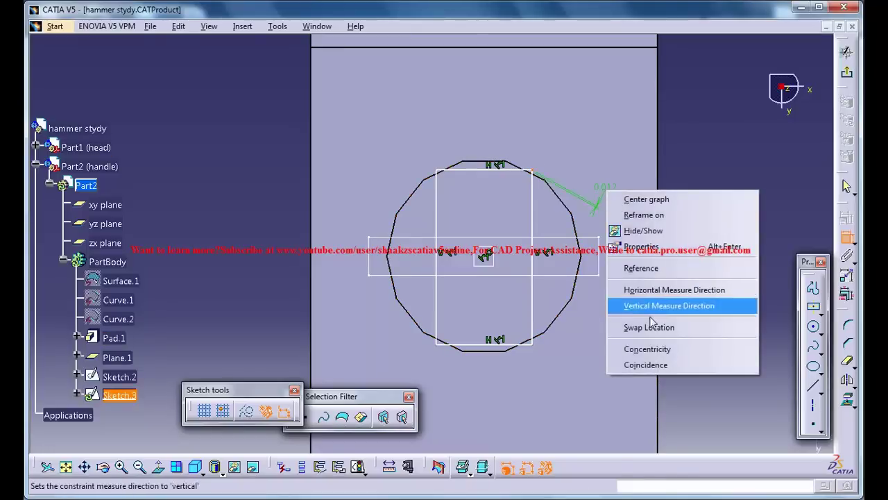
left_click(656, 355)
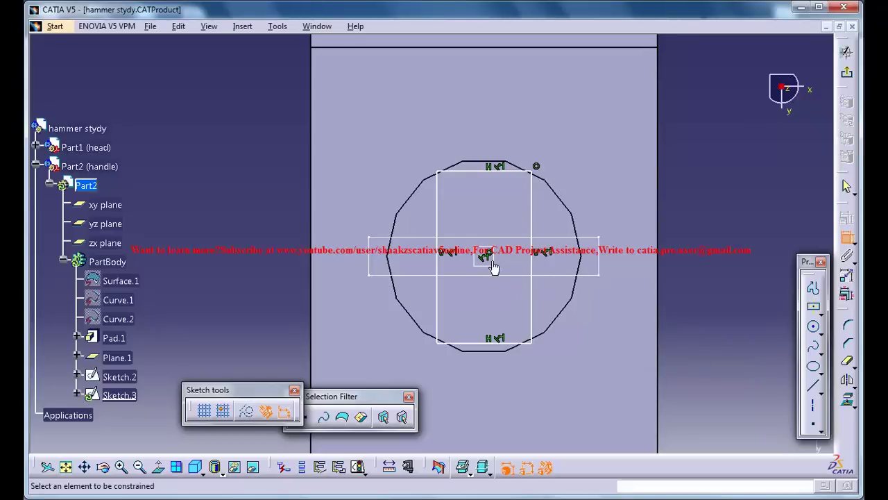
- Constrain the new rectangle's centre point concentric with the shaft's circular edge
left_click(564, 198)
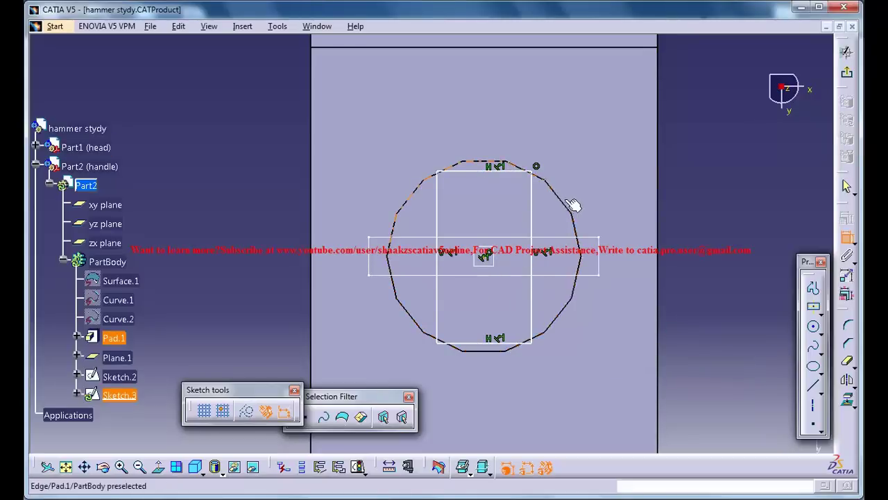
left_click(573, 205)
right_click(580, 193)
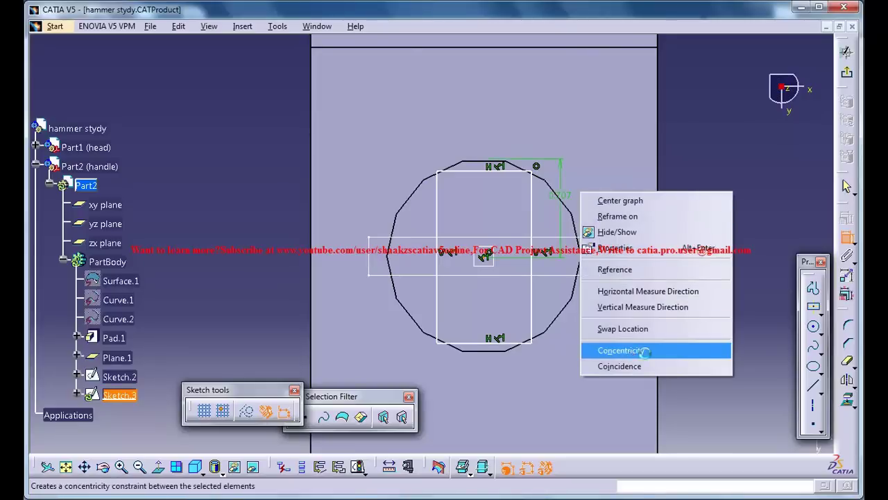
left_click(645, 351)
mouse_move(654, 198)
middle_mouse_down()
mouse_move(639, 166)
mouse_move(686, 146)
middle_mouse_up()
key("Escape")
- Convert the four sides of the rectangle on the shaft's end face to construction lines
left_click(490, 118)
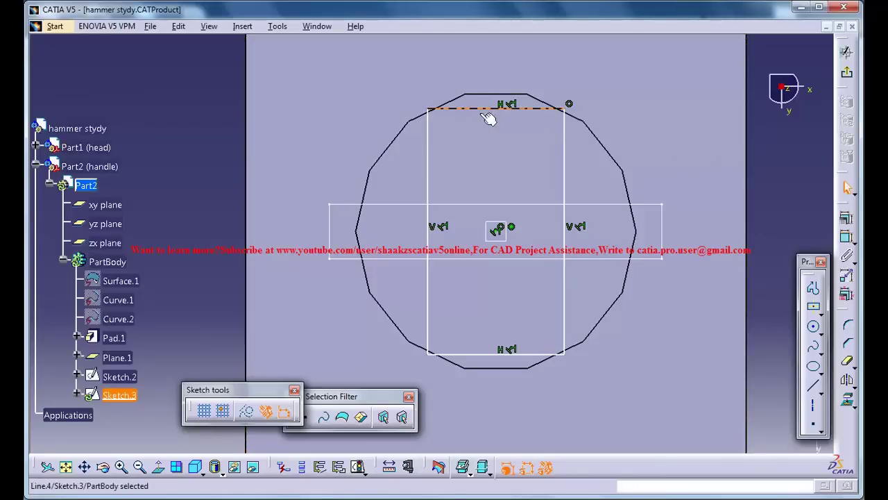
left_click(428, 154, "ctrl")
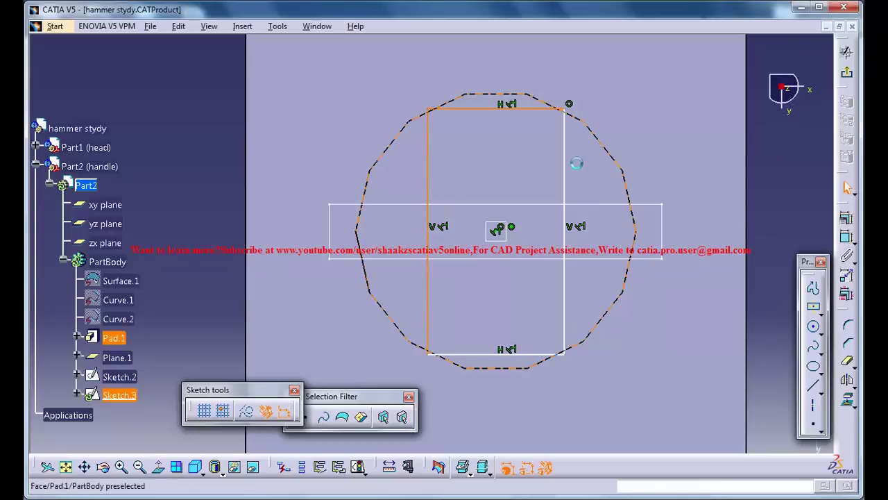
left_click(575, 163, "ctrl")
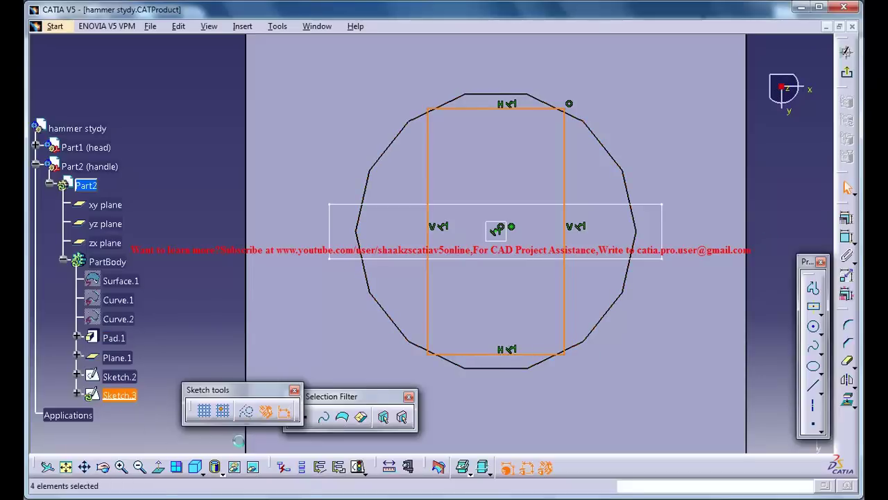
left_click(266, 411)
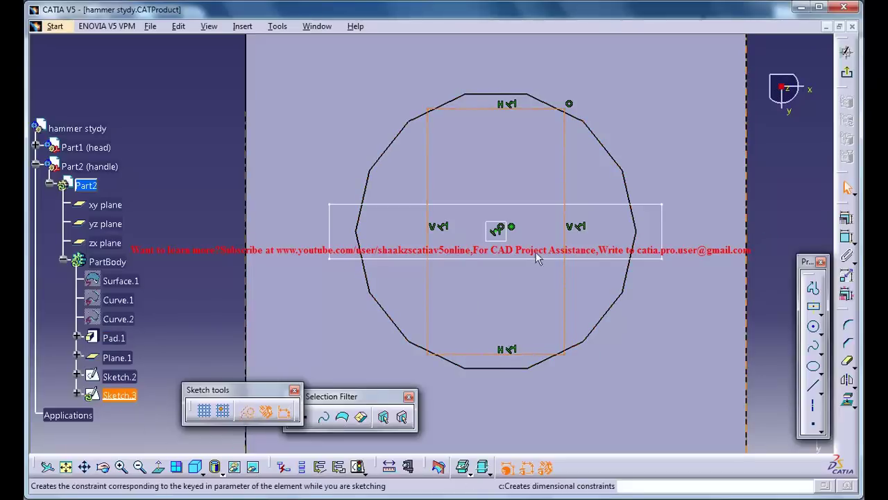
left_click(596, 118)
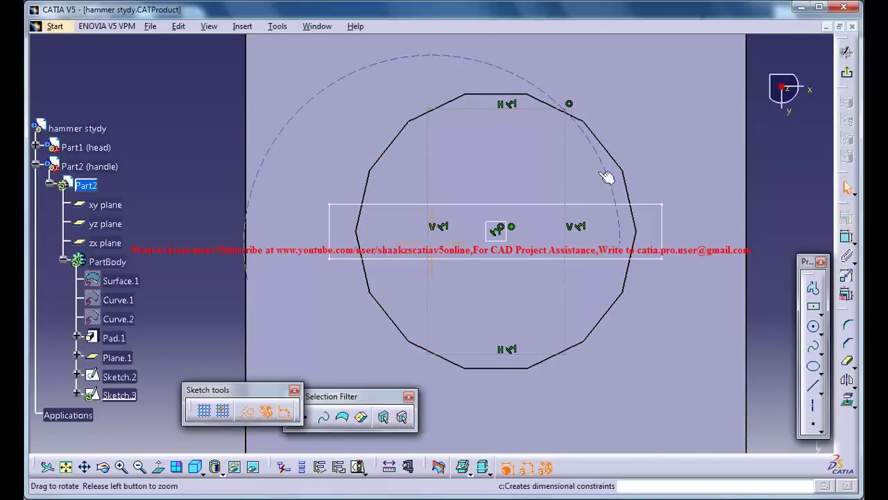
- Turn the construction rectangle's four corner points into standard points and exit the sketch
middle_click_drag(607, 122, 599, 251)
middle_click_drag(604, 196, 692, 223)
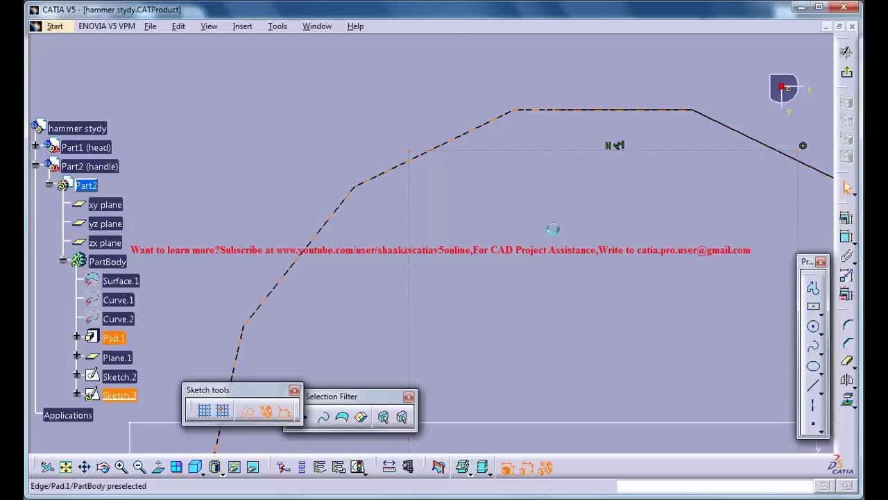
mouse_move(575, 321)
middle_mouse_down()
mouse_move(545, 142)
mouse_move(548, 284)
mouse_move(607, 388)
mouse_move(558, 301)
middle_mouse_up()
middle_click_drag(551, 259, 528, 276)
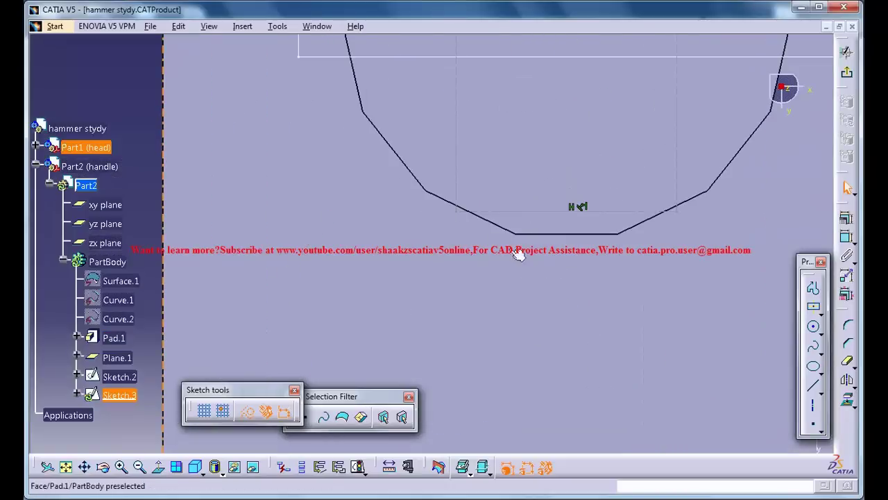
left_click(459, 212)
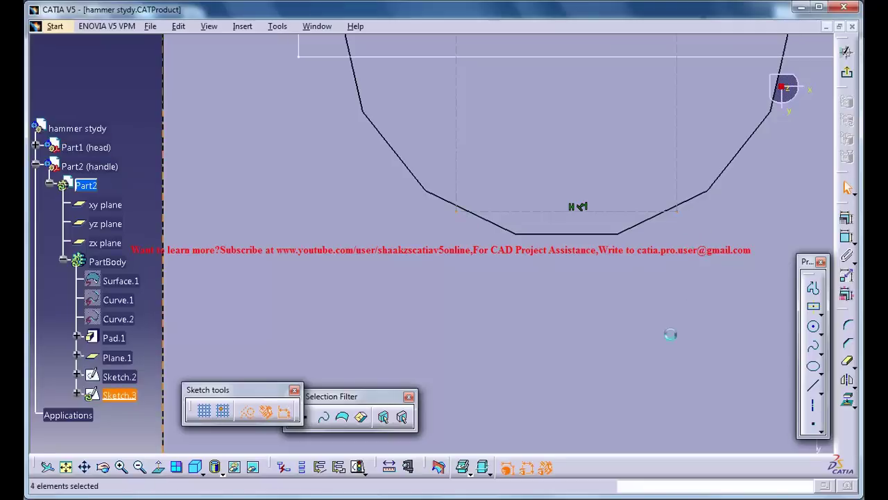
left_click(248, 412)
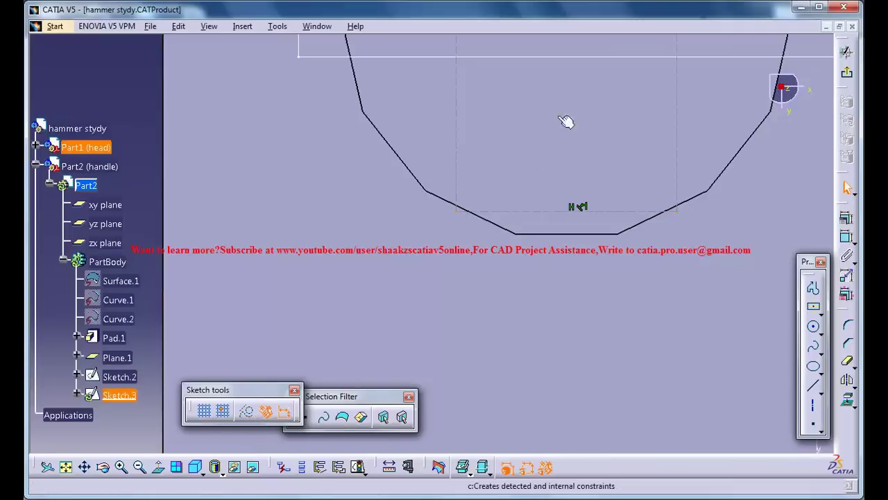
middle_click_drag(567, 281, 568, 228)
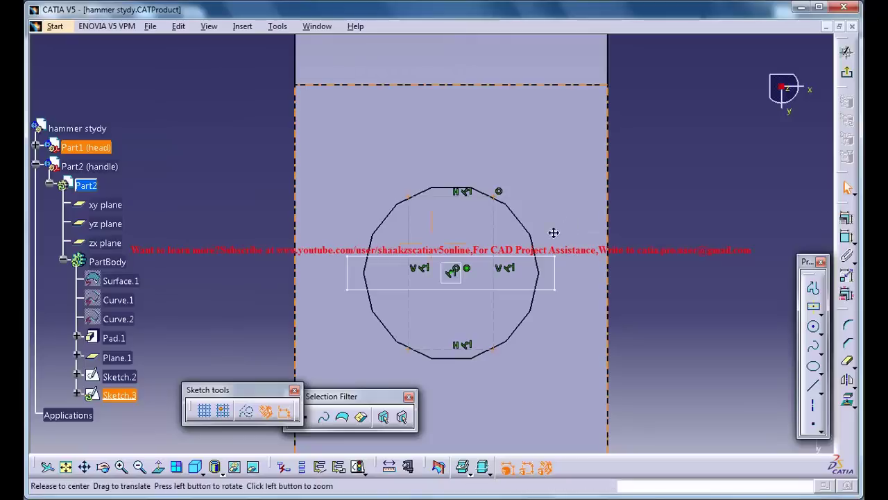
middle_click_drag(576, 188, 555, 244)
mouse_move(504, 264)
middle_mouse_down()
mouse_move(517, 205)
mouse_move(565, 210)
mouse_move(566, 262)
mouse_move(418, 391)
middle_mouse_up()
left_click(849, 78)
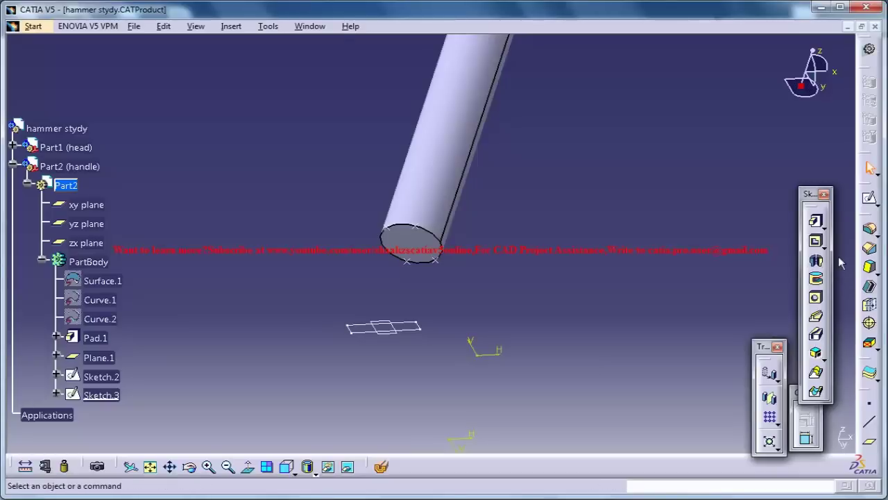
- Set up a multi-sections solid with the Sketch.2 rectangle and the shaft's circular end edge as sections
left_click(817, 374)
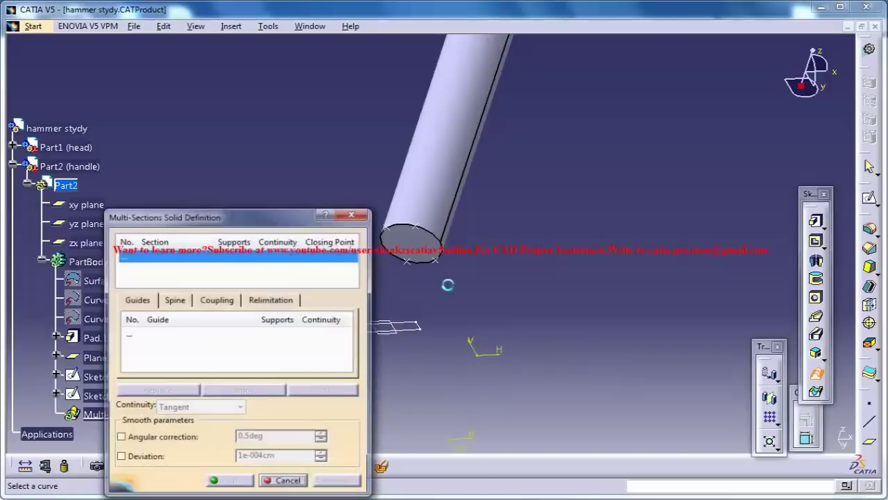
mouse_move(518, 291)
middle_mouse_down()
mouse_move(524, 286)
mouse_move(486, 307)
middle_mouse_up()
left_click(478, 319)
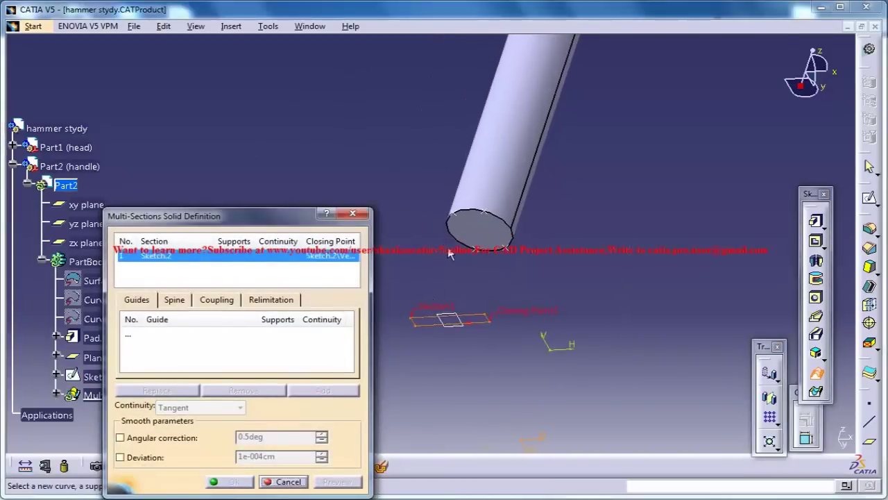
left_click(456, 247)
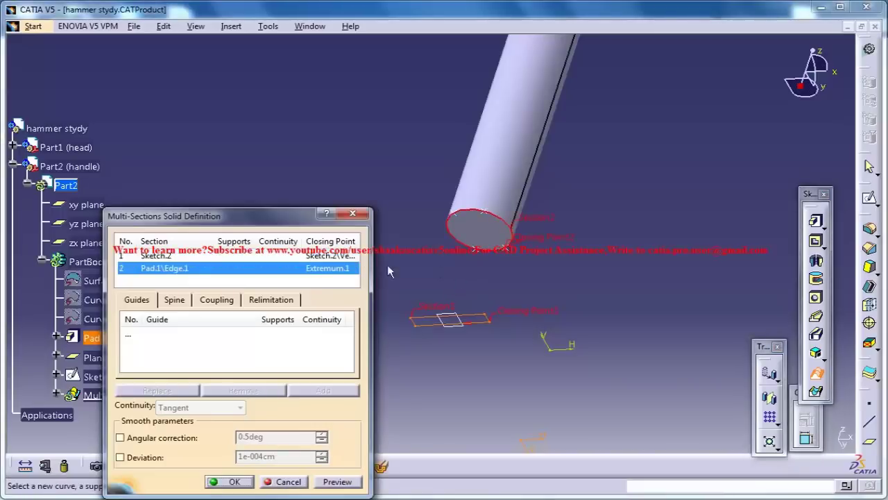
left_click(174, 300)
- Add four couplings, each linking a corner of the Sketch.2 rectangle to its matching Sketch.3 point on the circular edge
left_click(219, 300)
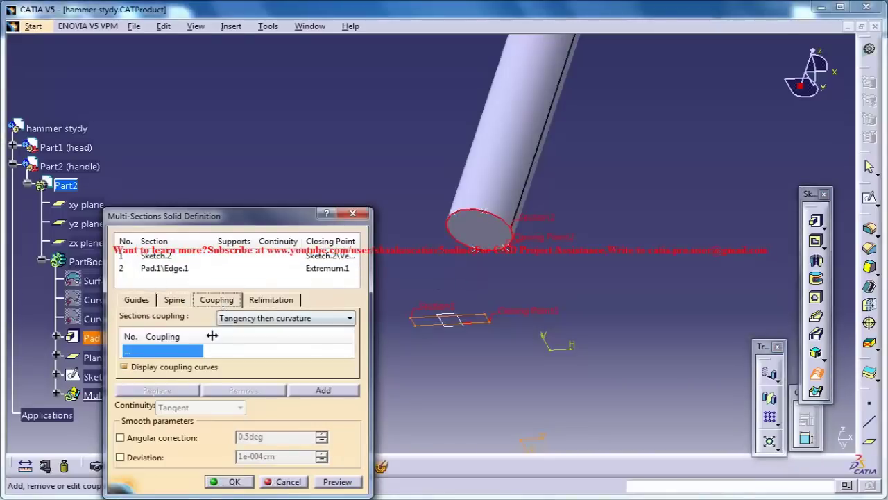
right_click(184, 352)
left_click(226, 391)
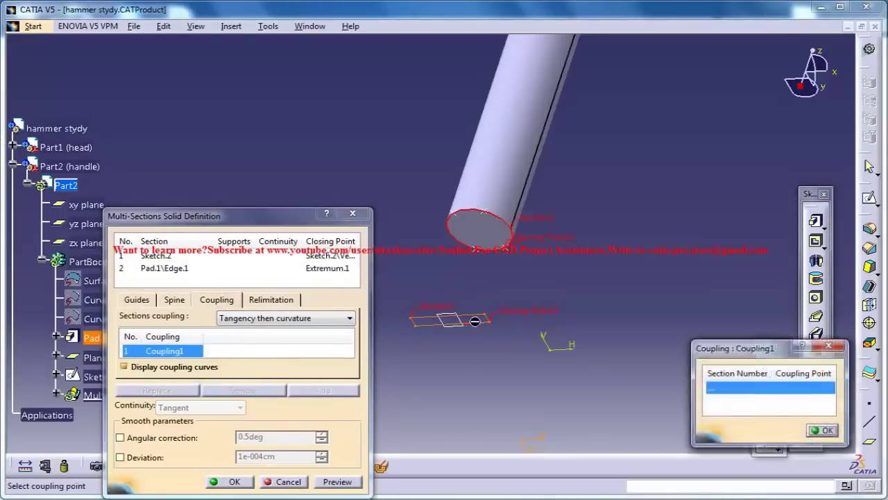
left_click(415, 325)
left_click(462, 221)
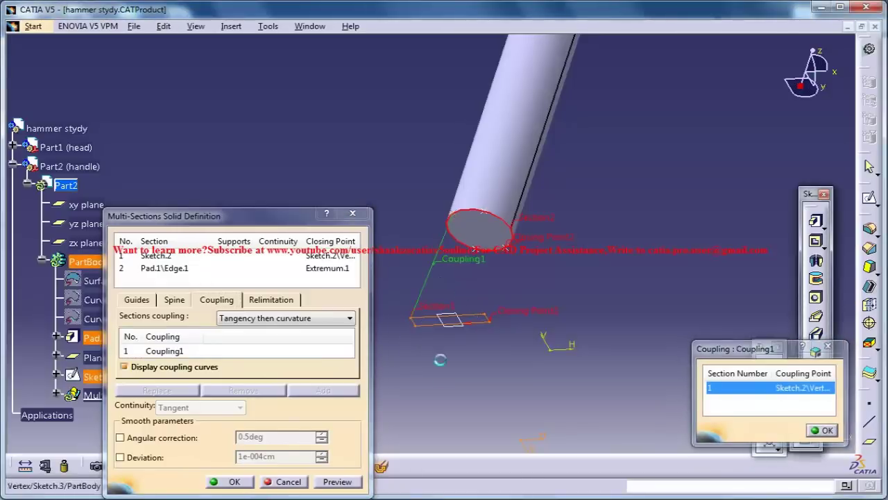
left_click(415, 325)
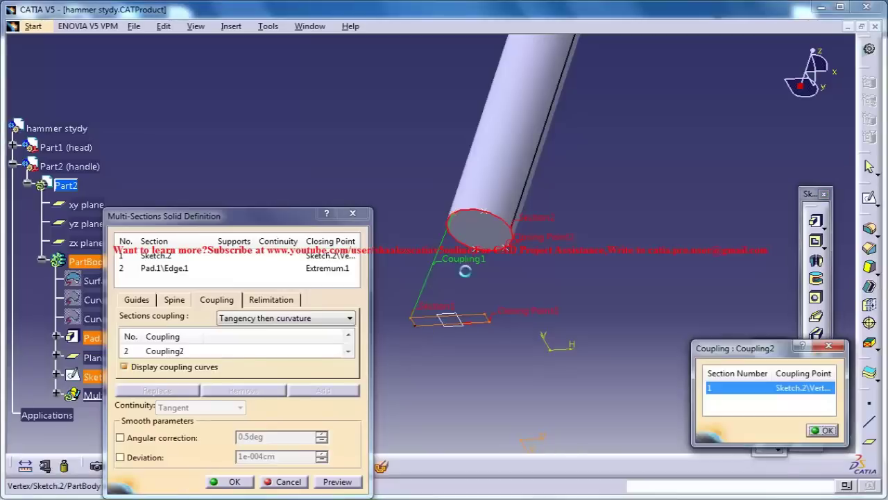
left_click(485, 257)
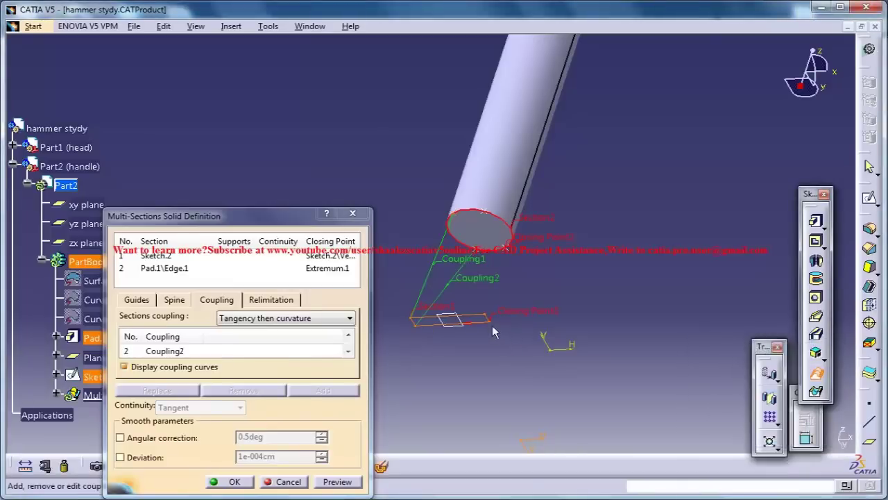
left_click(491, 325)
left_click(508, 249)
left_click(492, 321)
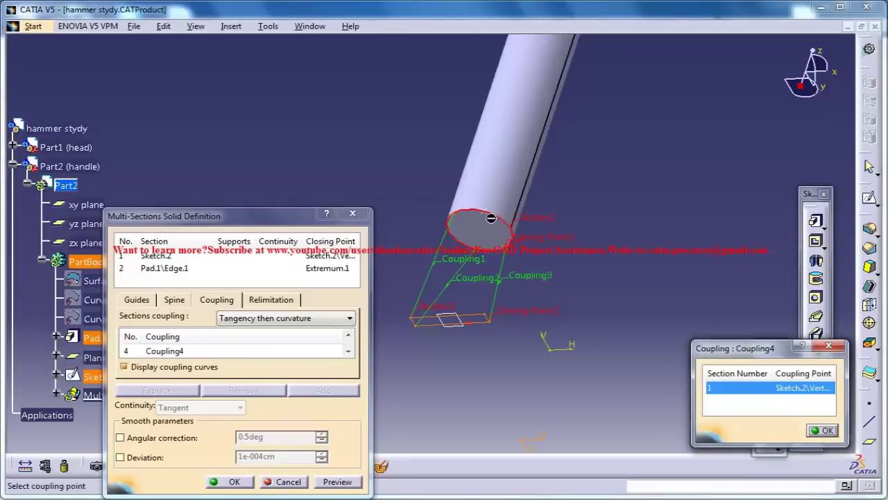
left_click(491, 219)
- Try to create the multi-sections solid from the two sections with the four couplings
middle_click_drag(602, 227, 547, 254)
middle_click_drag(607, 241, 607, 235)
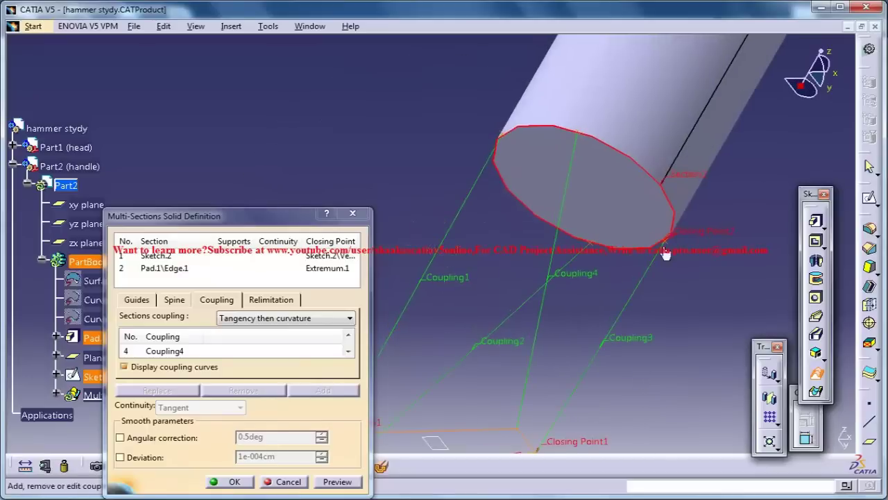
middle_click_drag(664, 275, 654, 186)
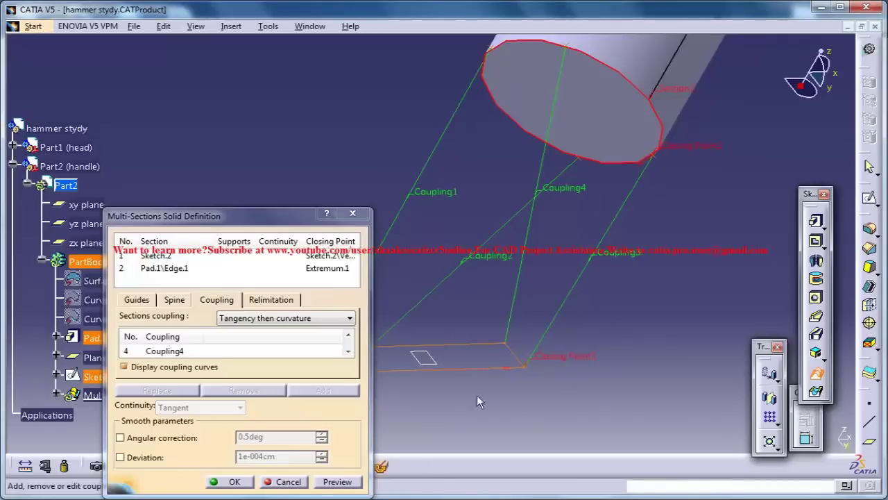
left_click(235, 481)
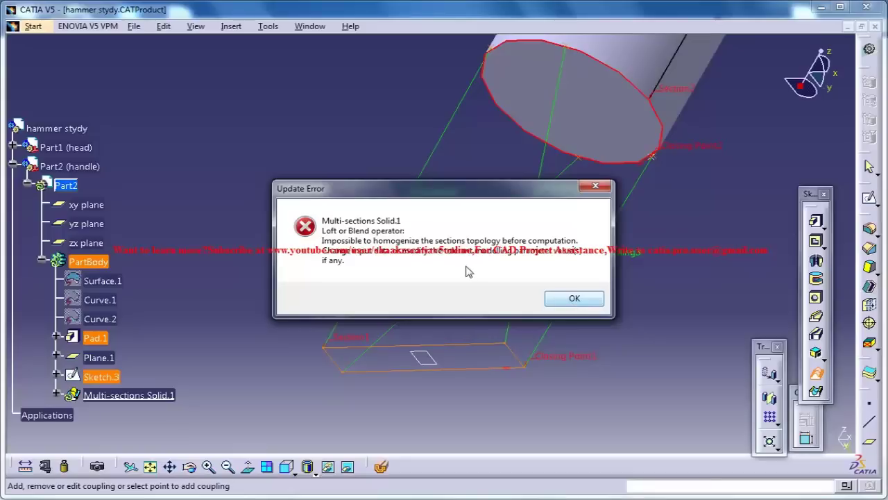
left_click(574, 299)
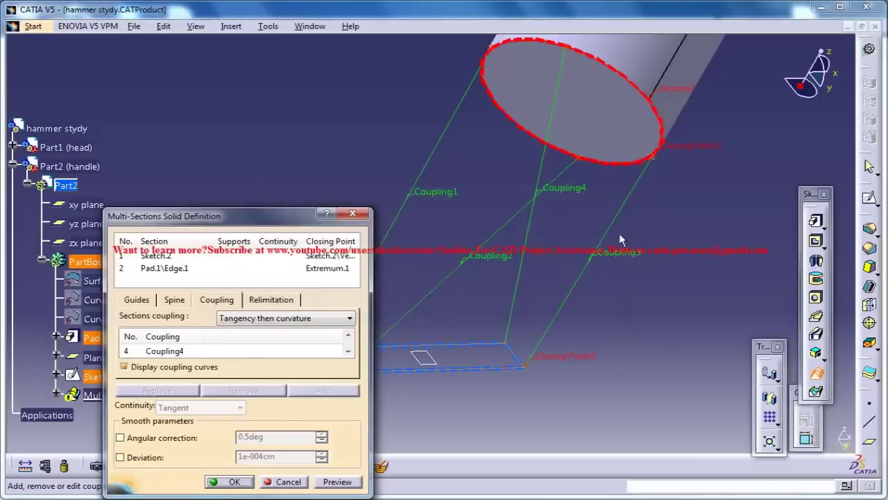
- Replace the rectangular section's closing point with the Sketch.2 corner used by Coupling1
middle_click_drag(619, 233, 619, 195)
middle_click_drag(620, 286, 642, 110)
mouse_move(661, 217)
middle_mouse_down()
mouse_move(642, 281)
mouse_move(597, 281)
mouse_move(575, 270)
mouse_move(564, 326)
mouse_move(547, 347)
mouse_move(551, 372)
middle_mouse_up()
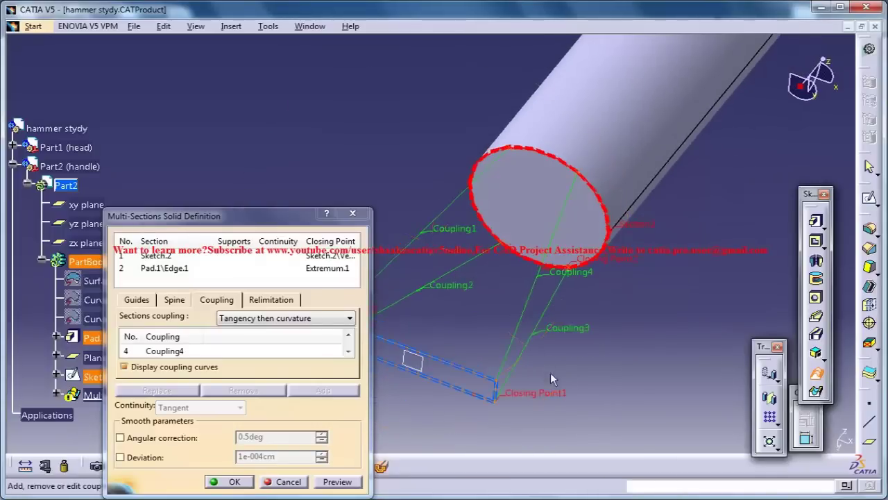
middle_click_drag(582, 248, 601, 334)
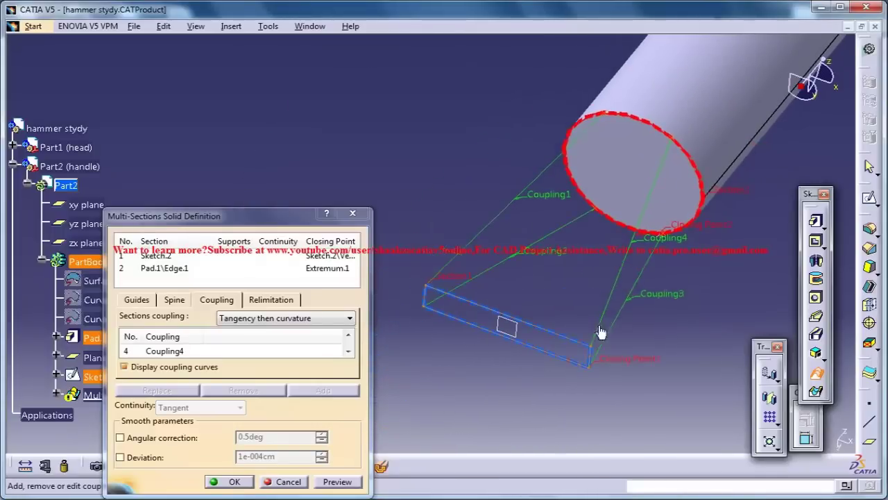
right_click(635, 359)
left_click(673, 439)
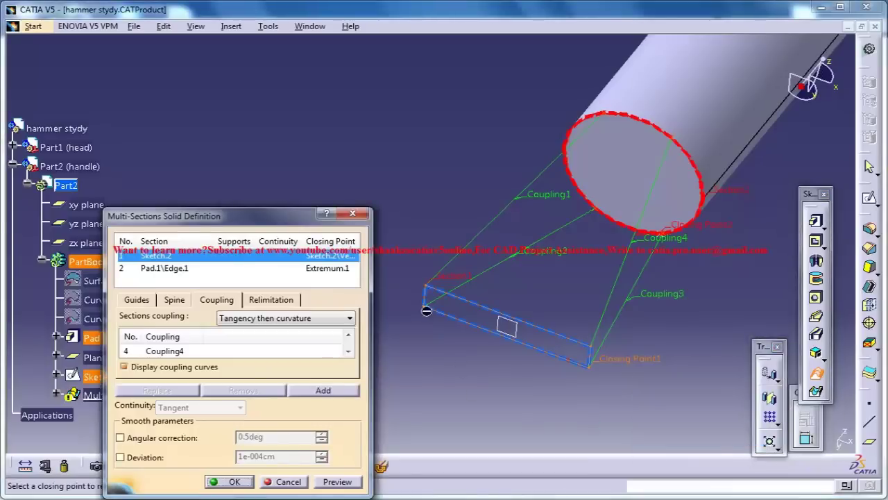
left_click(435, 295)
- Replace the circular section's closing point with the matching Sketch.3 point of Coupling1, then preview and create the multi-sections solid
middle_click_drag(501, 249, 548, 278)
right_click(727, 275)
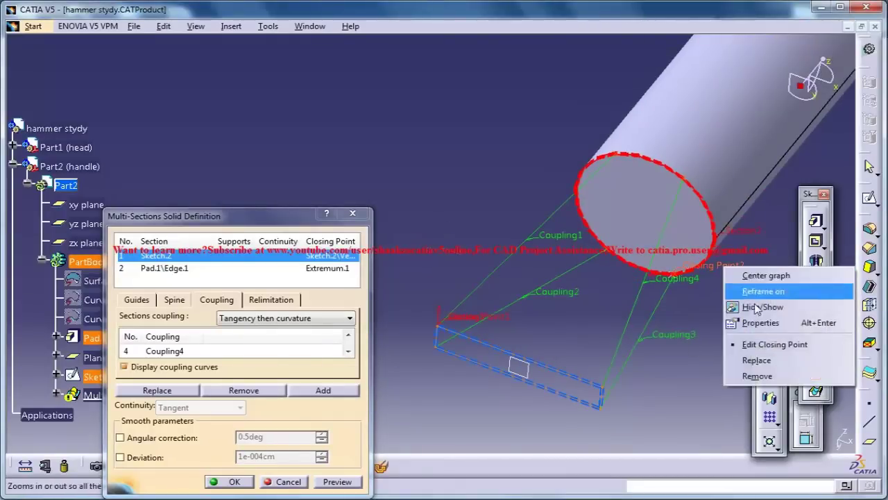
left_click(770, 360)
left_click(627, 160)
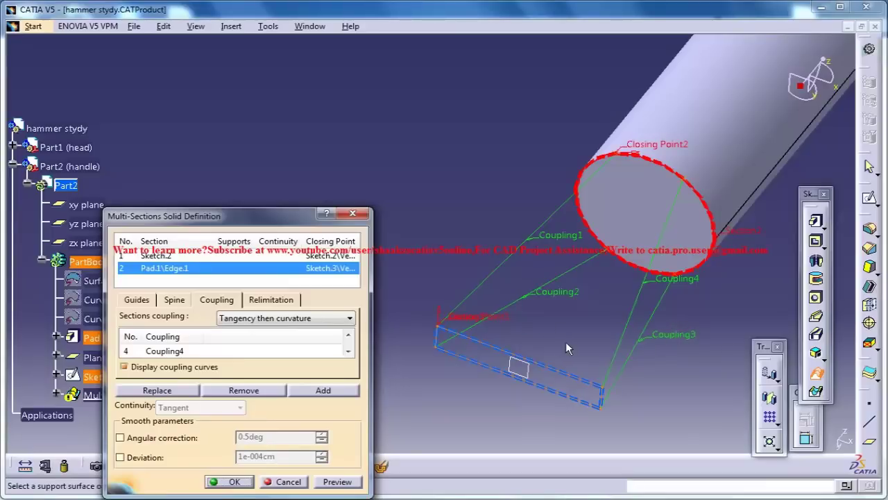
left_click(338, 482)
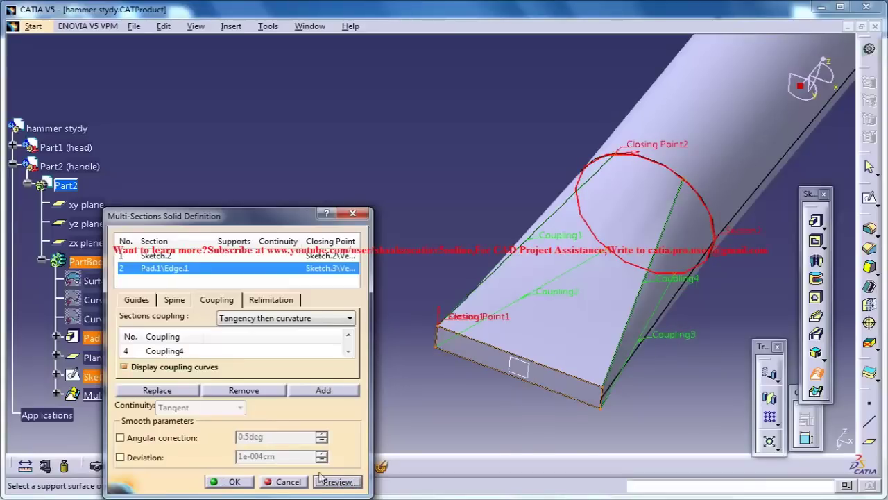
left_click(241, 485)
- Create a plane offset 2.5 cm from Plane.1, reversed so that it lies beyond the handle's rectangular end
middle_click_drag(467, 202, 486, 278)
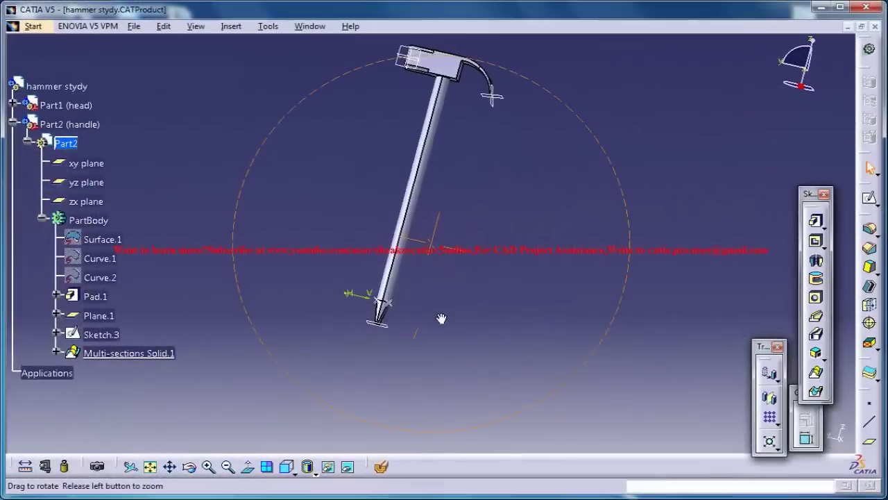
middle_click_drag(440, 317, 430, 258)
middle_click_drag(381, 313, 463, 335)
middle_click_drag(439, 386, 444, 305)
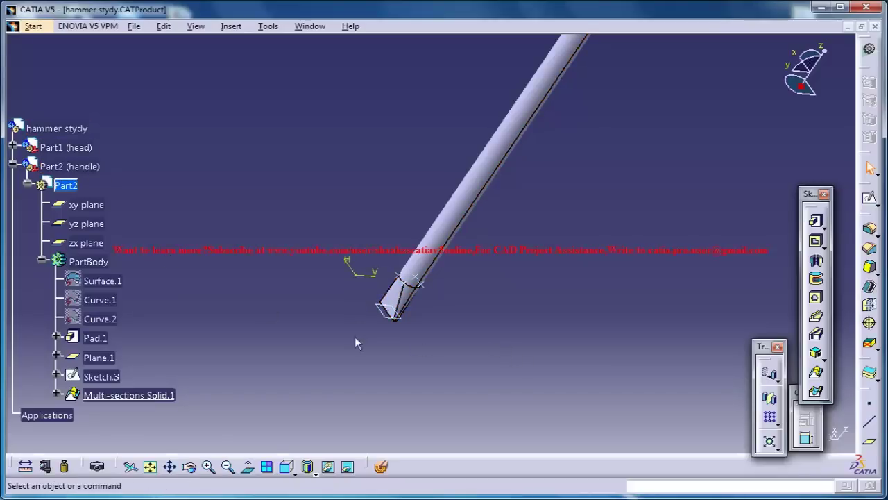
left_click(392, 321)
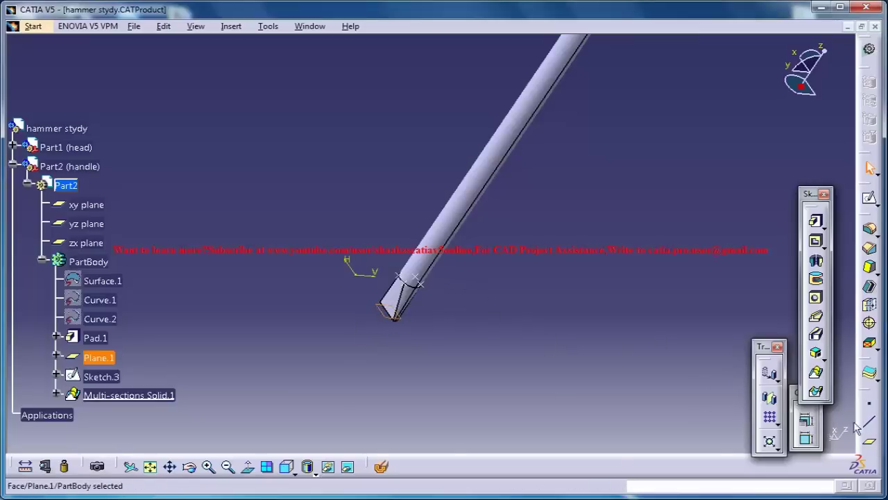
left_click(872, 444)
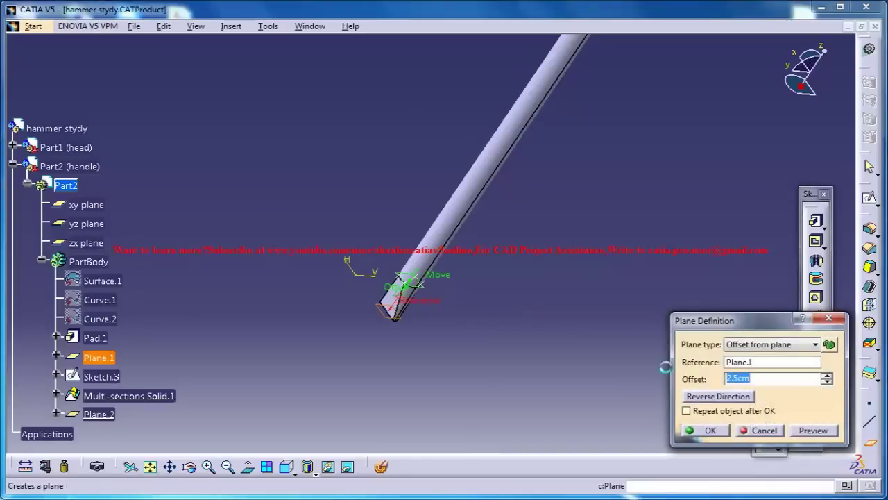
left_click(748, 396)
left_click_drag(761, 381, 644, 375)
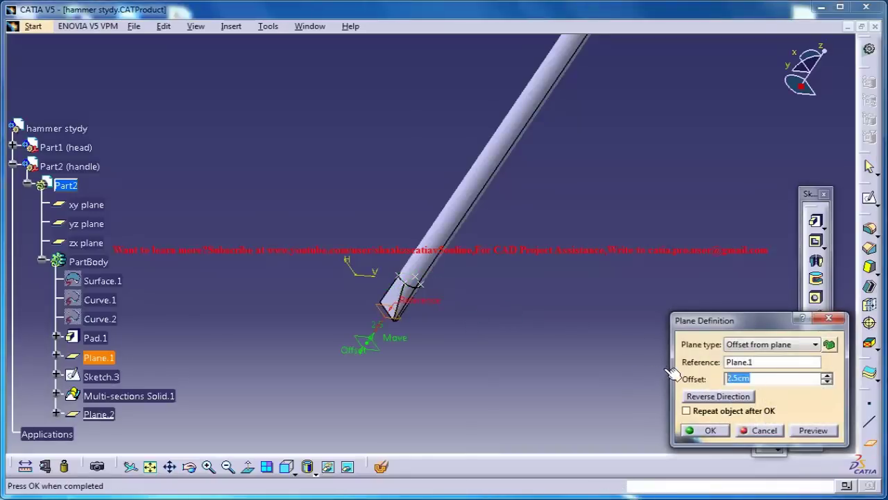
left_click(710, 430)
- Start a sketch on the new offset plane and flip the normal view to face the handle's rectangular end
left_click(375, 365)
mouse_move(456, 342)
middle_mouse_down()
mouse_move(541, 191)
mouse_move(576, 208)
middle_mouse_up()
left_click(872, 199)
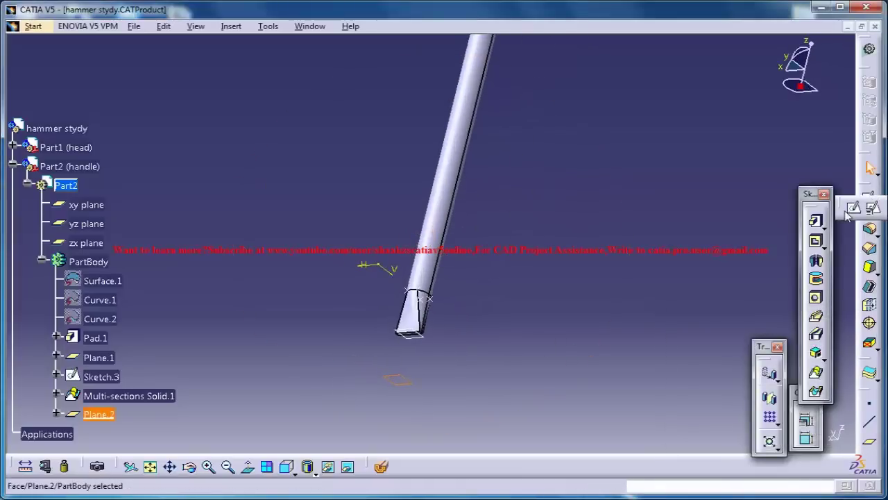
mouse_move(593, 257)
middle_mouse_down()
mouse_move(442, 188)
mouse_move(419, 130)
middle_mouse_up()
middle_click_drag(557, 243, 347, 229)
middle_click_drag(611, 252, 617, 199)
mouse_move(248, 378)
middle_mouse_down()
mouse_move(448, 206)
mouse_move(472, 148)
middle_mouse_up()
middle_click_drag(521, 236, 568, 272)
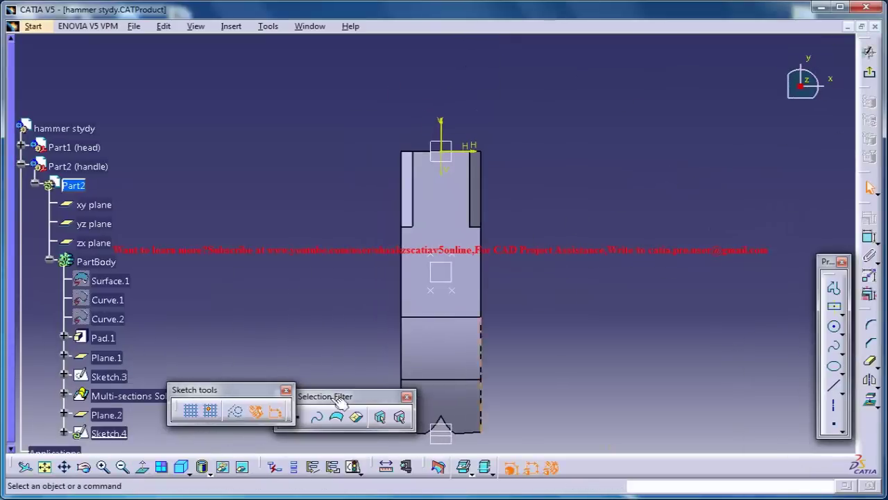
left_click(161, 466)
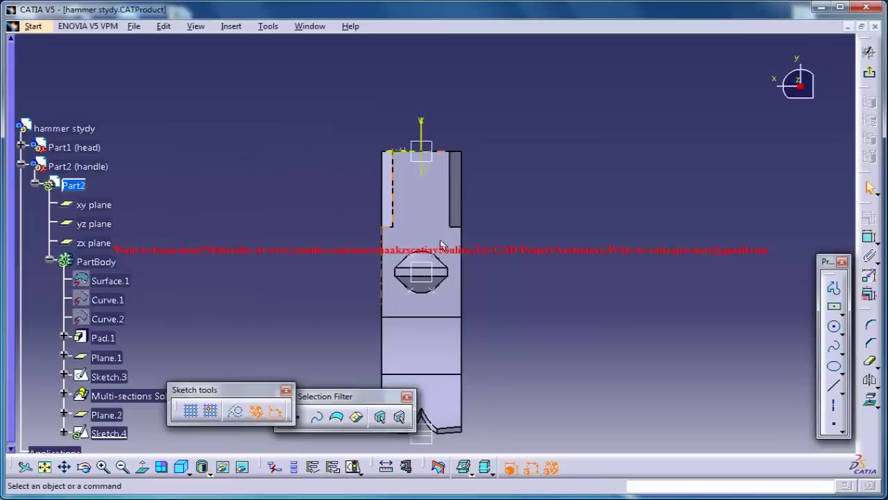
middle_click_drag(495, 239, 478, 45)
middle_click_drag(474, 281, 528, 93)
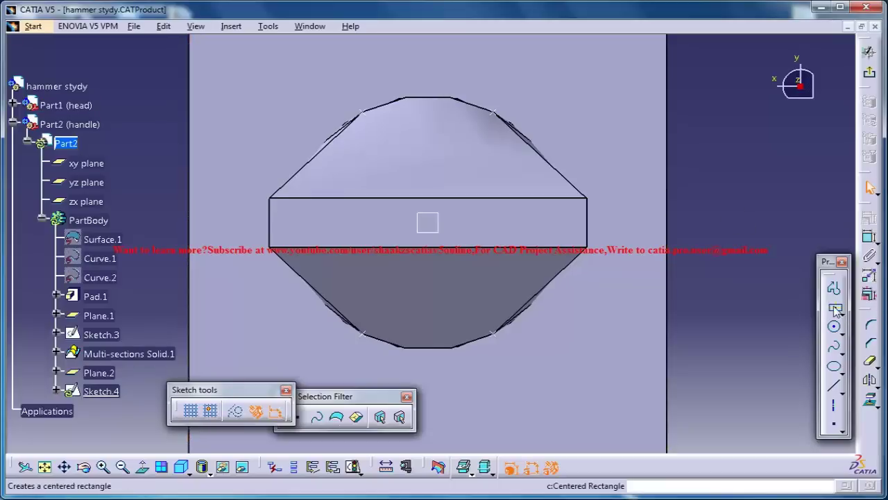
- Sketch a thin centered rectangle inside the outline of the handle's rectangular end face
left_click(835, 307)
left_click(433, 226)
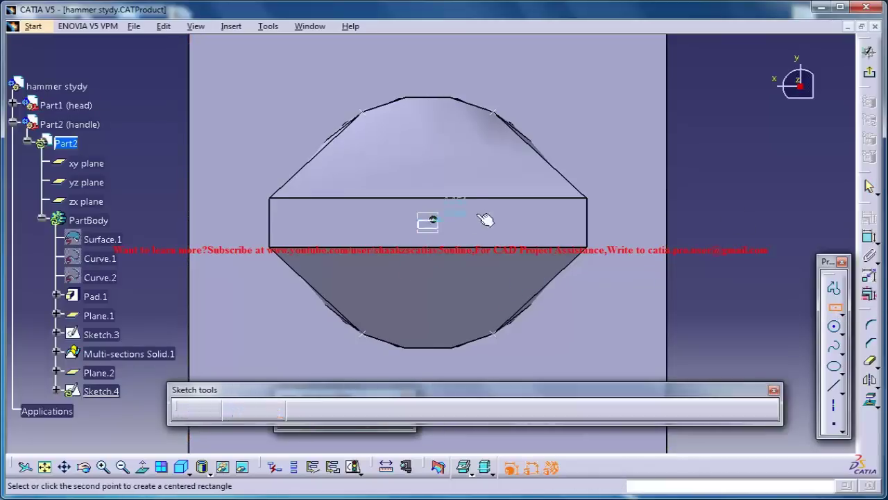
left_click(520, 228)
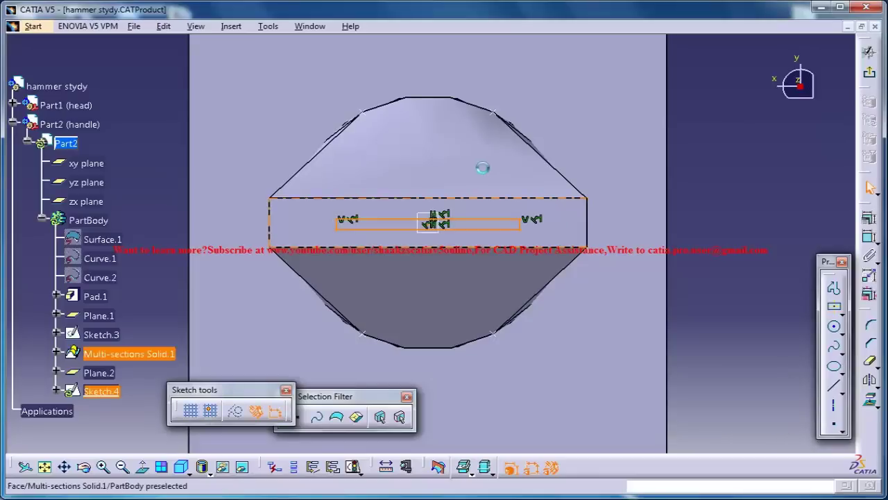
middle_click_drag(469, 231, 519, 278)
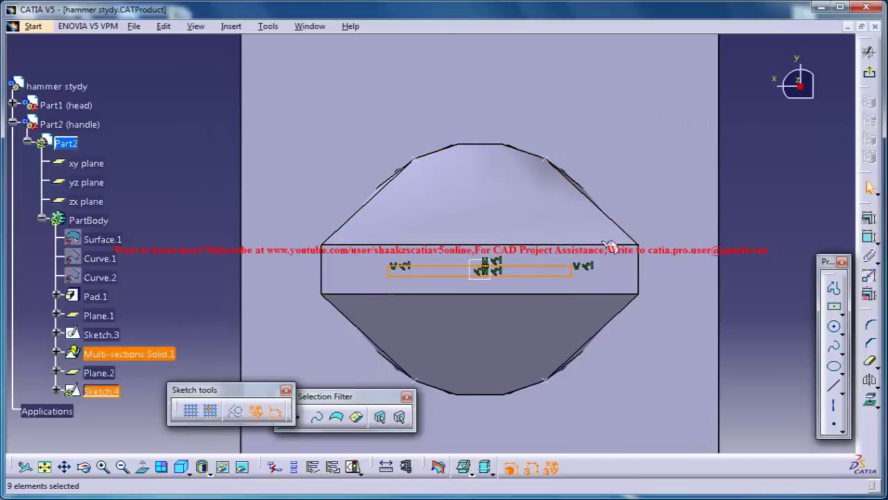
- Constrain the thin rectangle's centre point relative to the handle's curved outer edge and exit the sketch
left_click(872, 237)
middle_click_drag(555, 256, 555, 257)
middle_click_drag(552, 207, 551, 170)
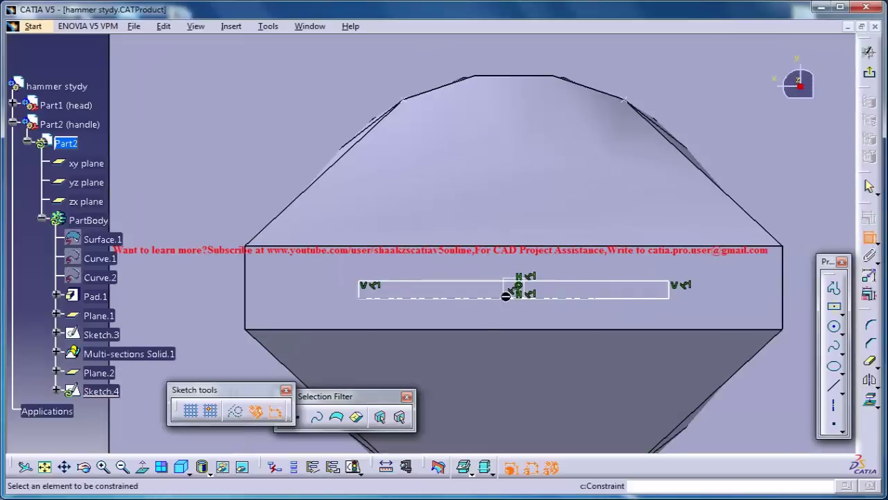
left_click(526, 296)
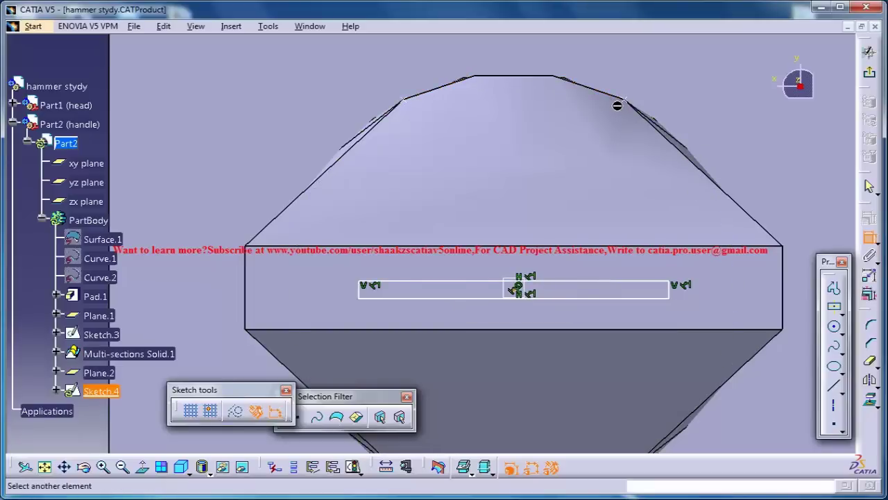
left_click(655, 123)
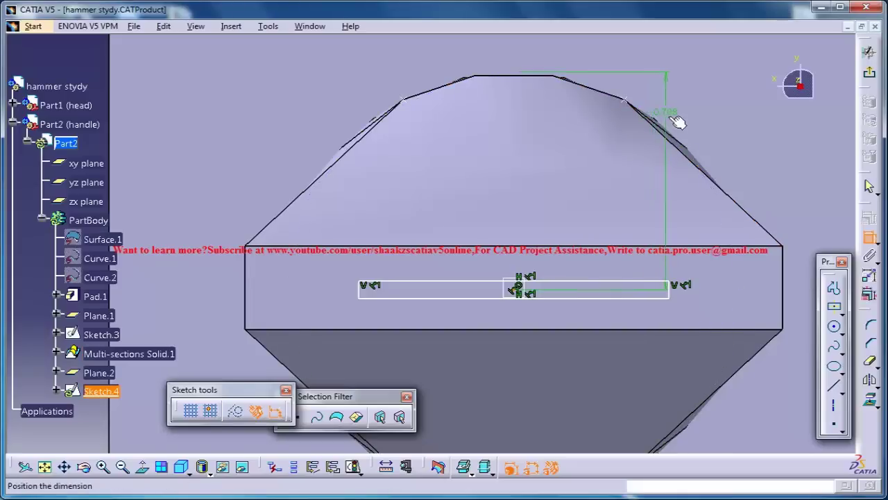
right_click(674, 115)
left_click(715, 271)
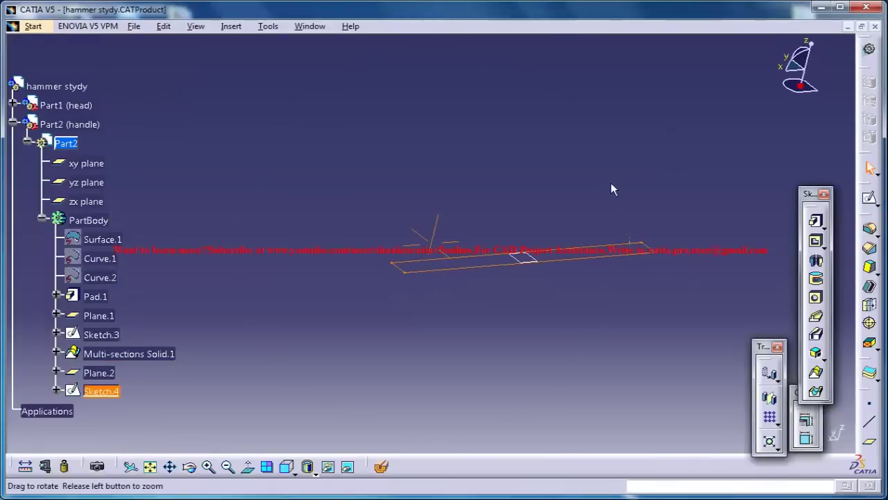
- Create a sketch on the handle's rectangular end face containing that face's projected outline
middle_click_drag(611, 189, 615, 264)
middle_click_drag(604, 218, 613, 294)
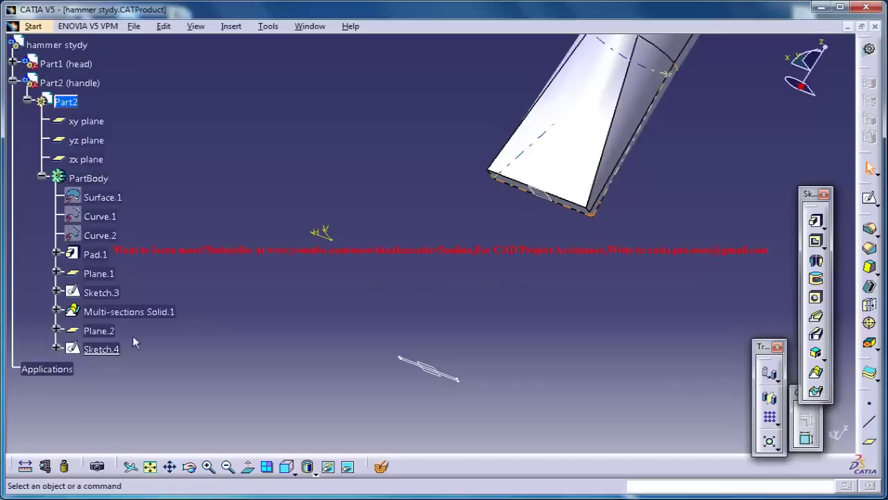
middle_click_drag(405, 240, 620, 308)
left_click(568, 224)
left_click(867, 198)
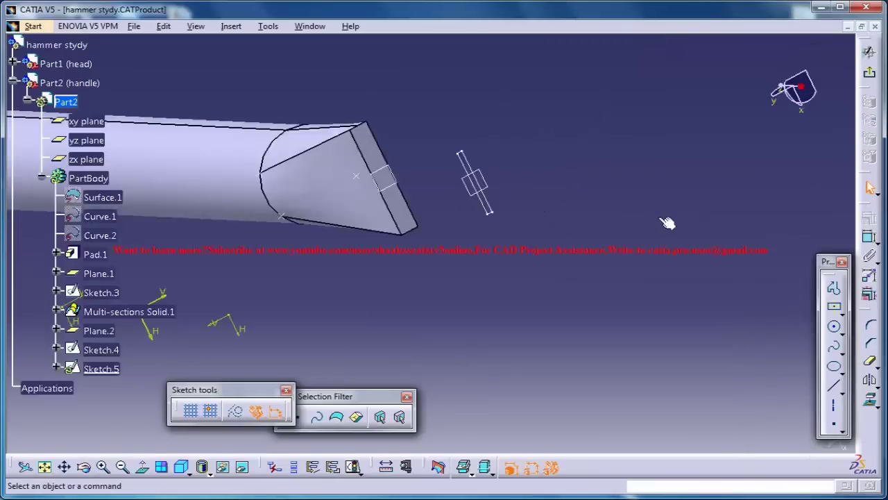
left_click(394, 303)
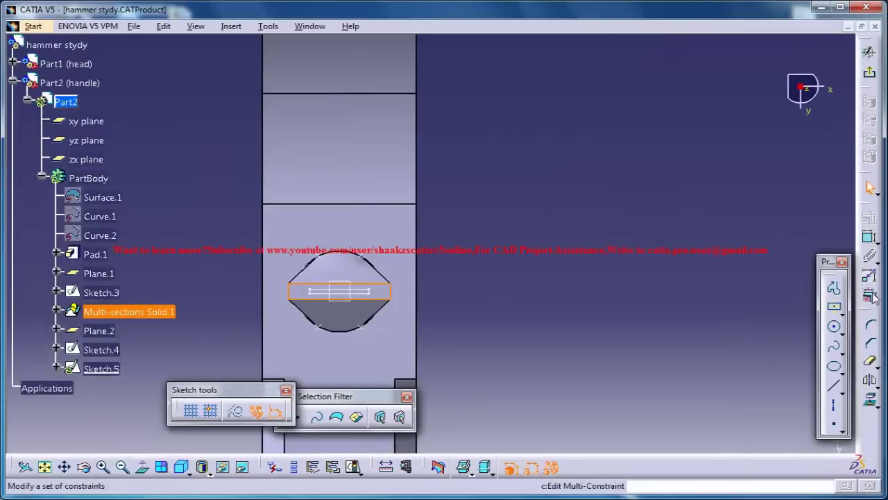
left_click(867, 73)
- Start a multi-sections solid with Sketch.4 and Sketch.5 as its two sections
mouse_move(533, 287)
middle_mouse_down()
mouse_move(524, 321)
mouse_move(541, 311)
middle_mouse_up()
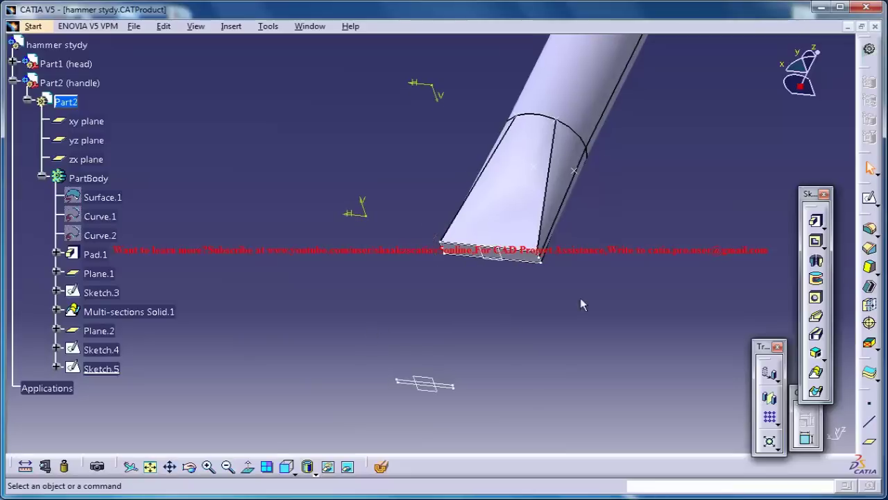
left_click(816, 373)
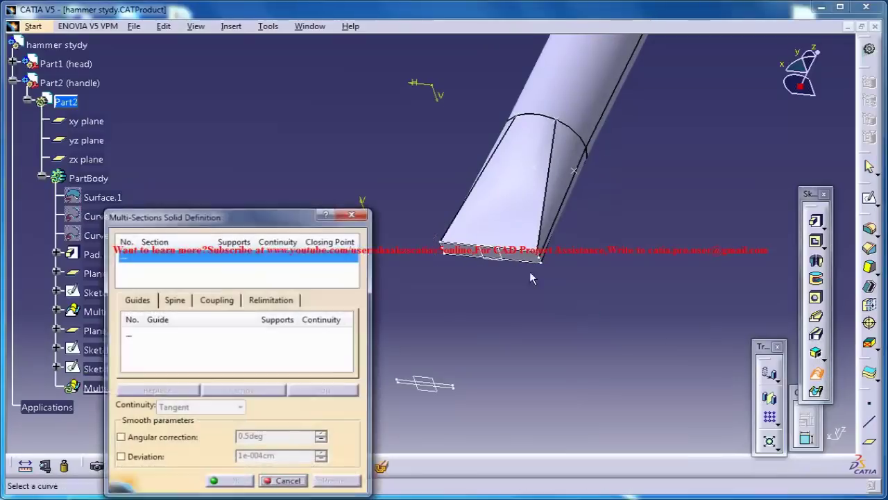
left_click_drag(286, 220, 791, 116)
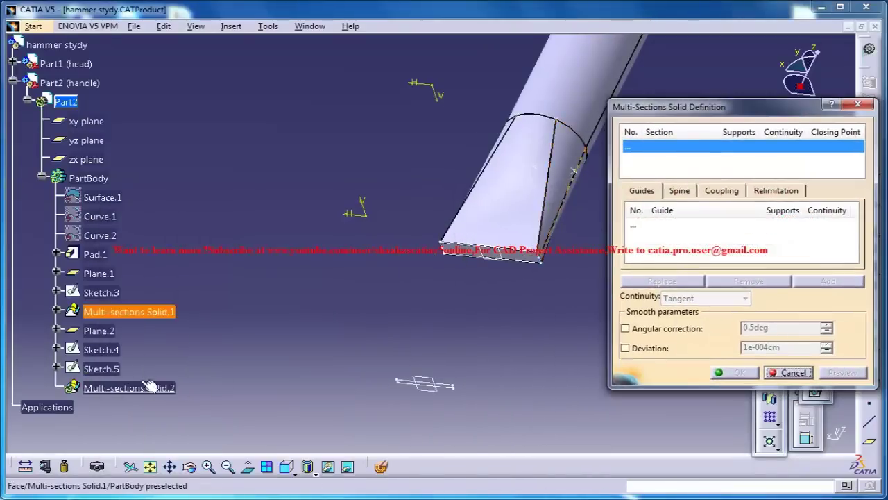
left_click(111, 350)
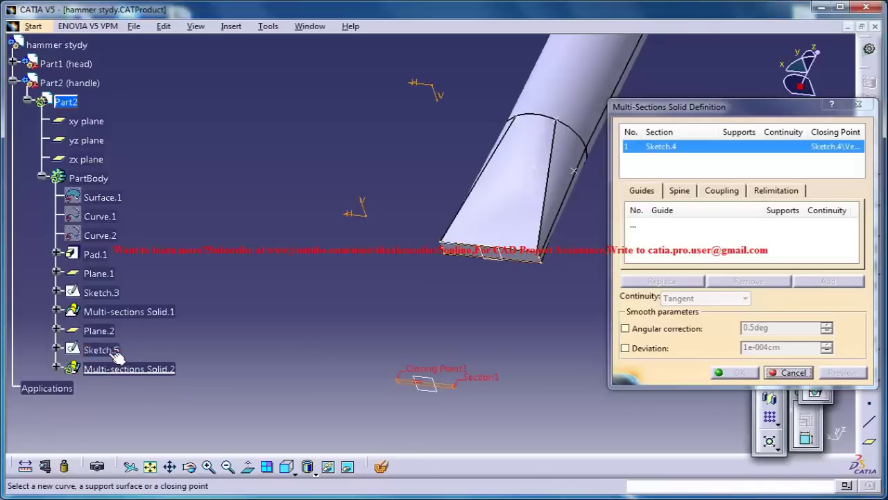
left_click(111, 351)
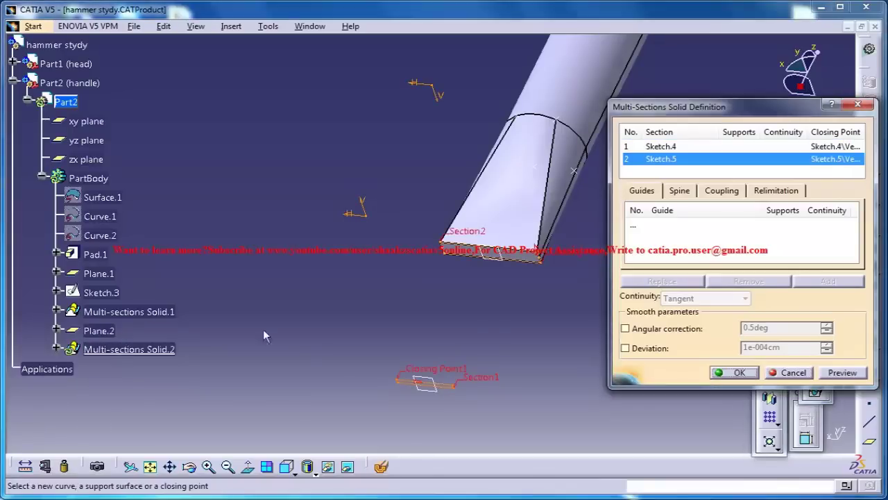
- Add four couplings, each linking a corner of the Sketch.4 rectangle to the matching corner of the Sketch.5 rectangle
left_click(715, 190)
right_click(648, 243)
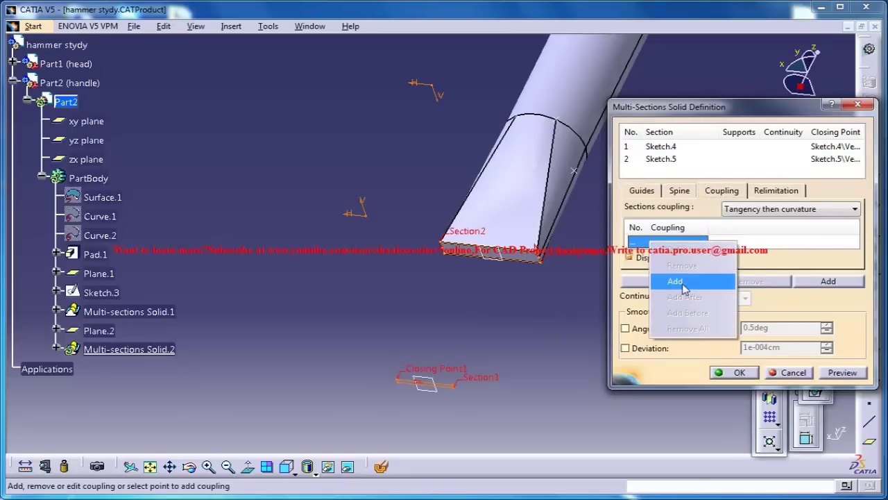
left_click(684, 282)
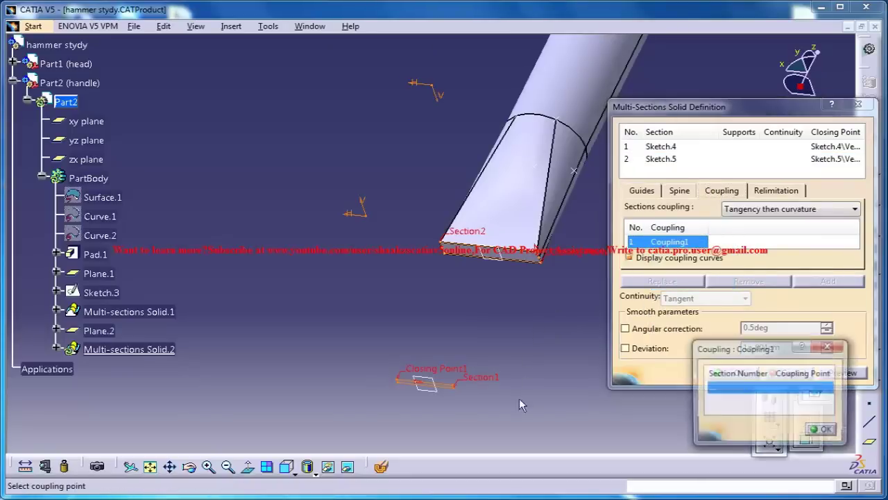
left_click(396, 380)
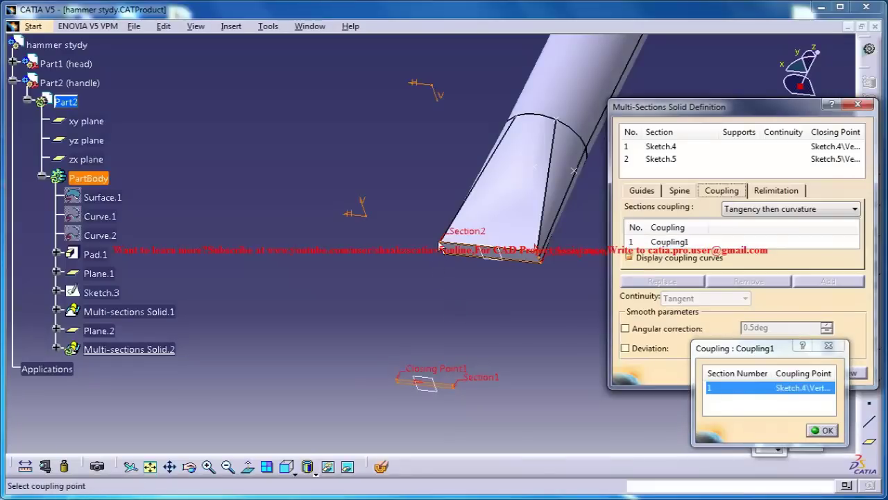
left_click(444, 245)
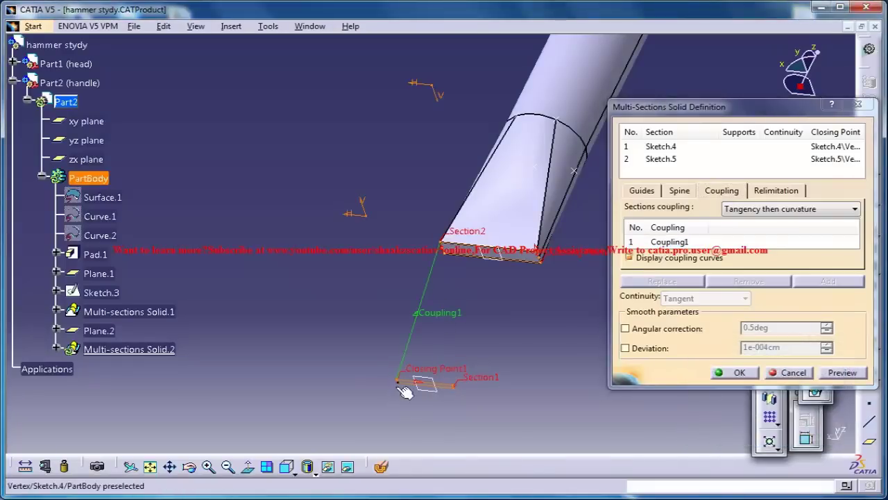
left_click(400, 383)
left_click(442, 245)
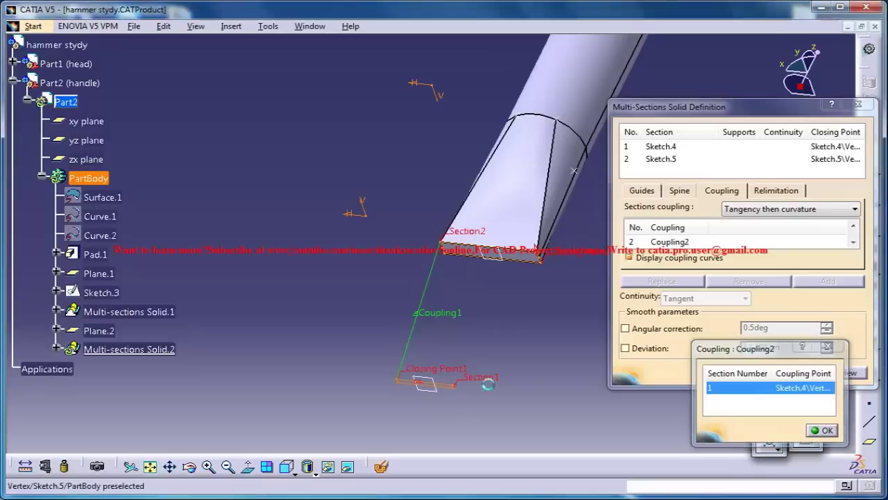
left_click(454, 386)
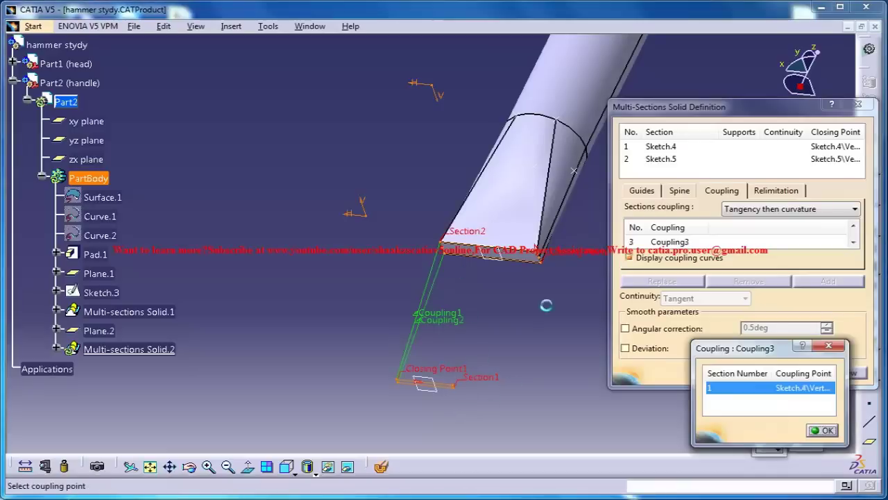
left_click(538, 262)
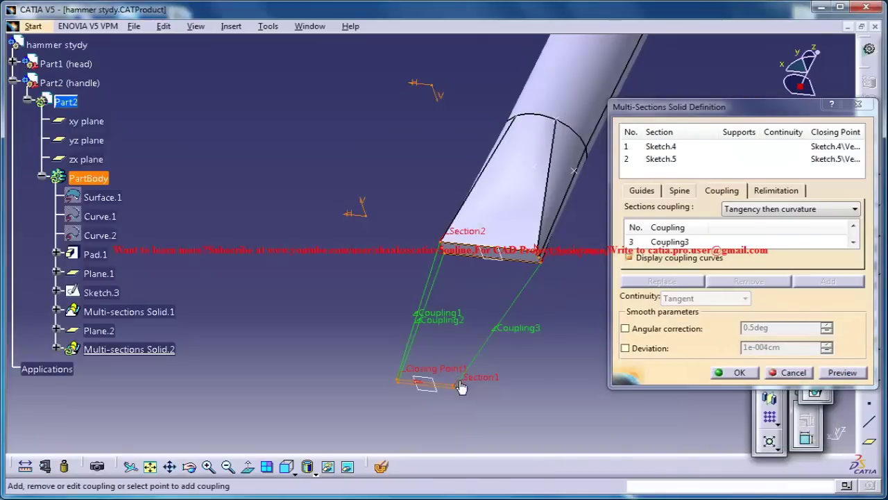
left_click(425, 379)
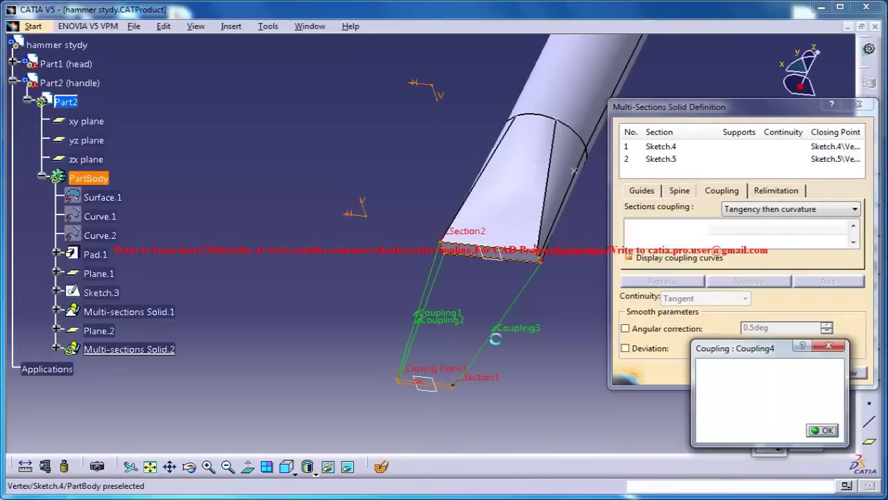
left_click(542, 257)
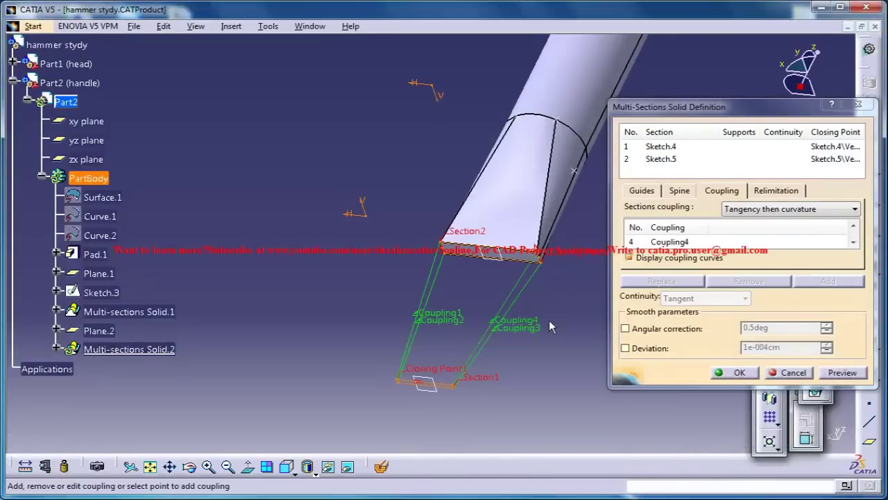
- Replace the Sketch.5 closing point with the rectangle corner corresponding to the Sketch.4 closing point, and create the multi-sections solid
middle_click_drag(534, 300, 577, 282)
right_click(579, 260)
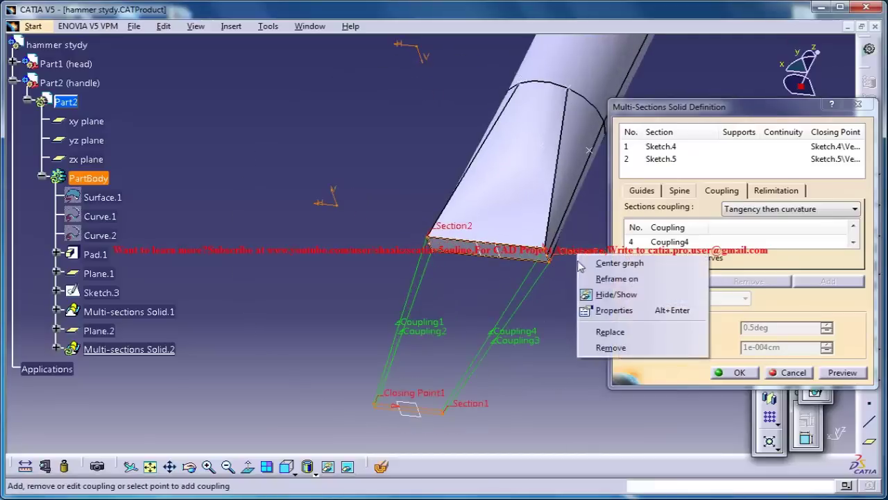
left_click(595, 334)
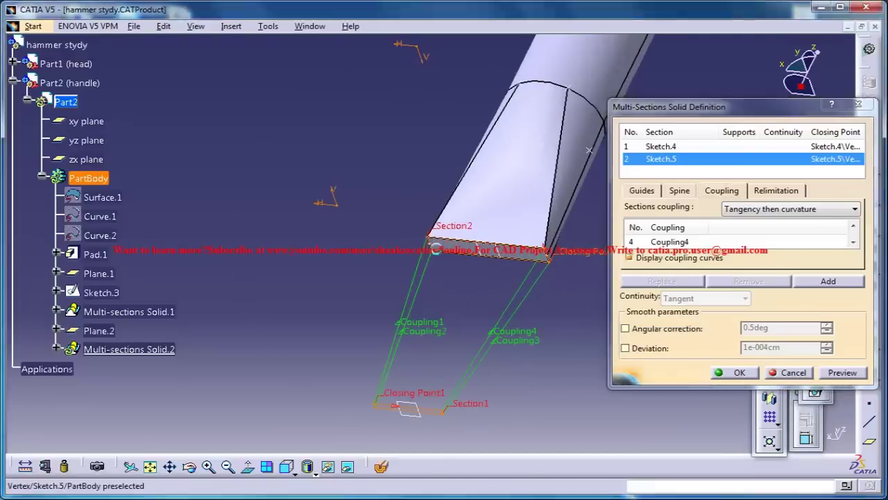
left_click(432, 241)
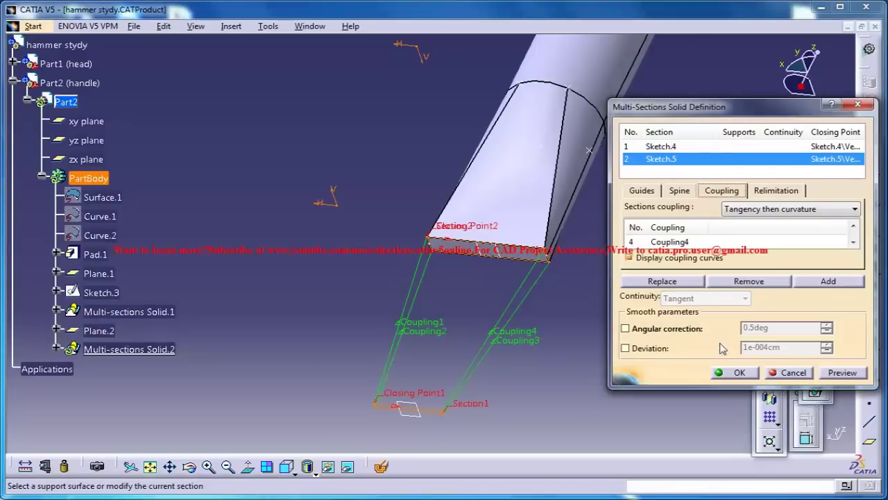
left_click(740, 372)
middle_click_drag(594, 302, 508, 185)
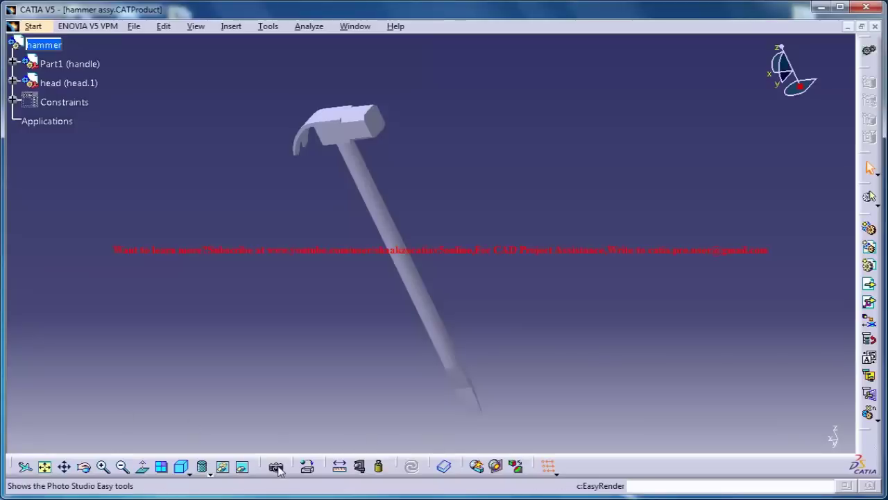
right_click(659, 488)
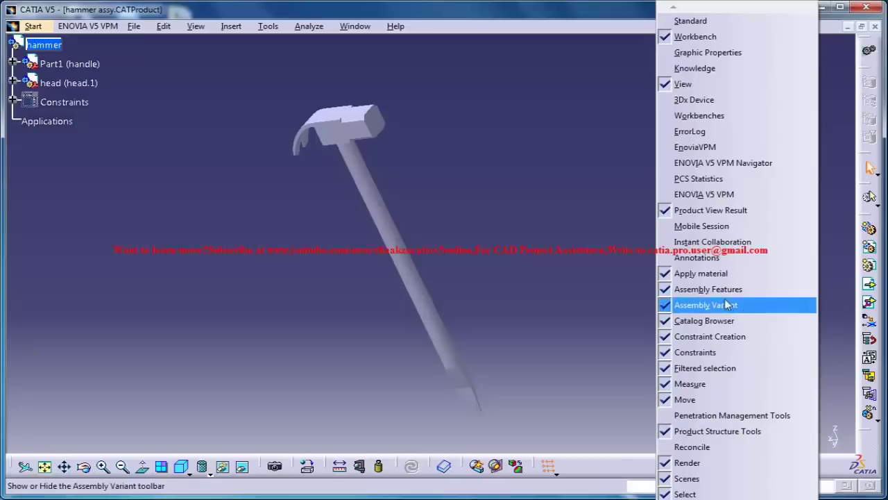
left_click(622, 462)
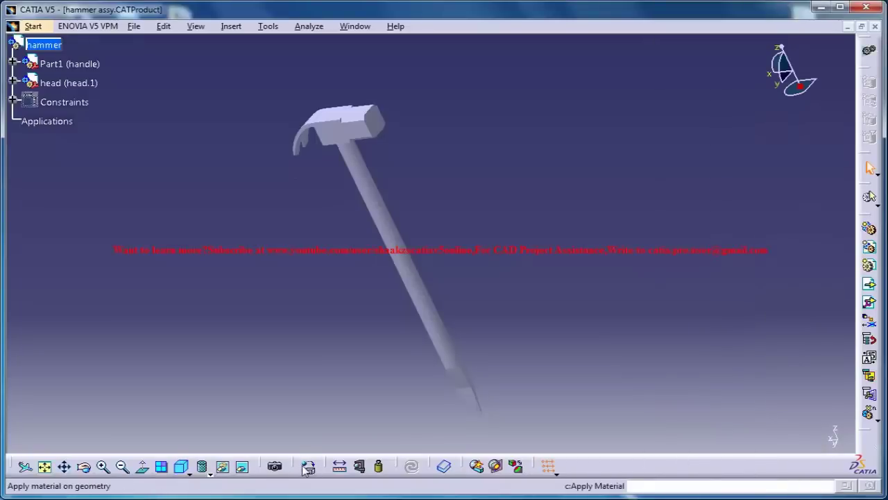
right_click(617, 470)
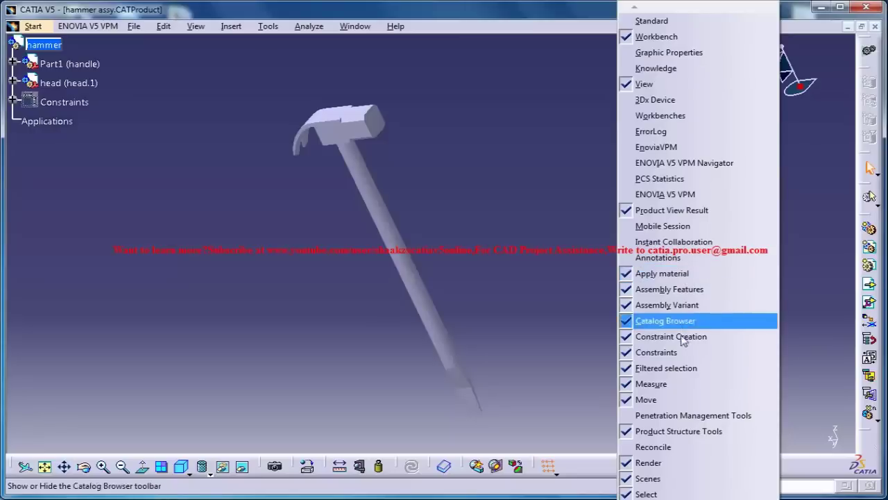
left_click(506, 334)
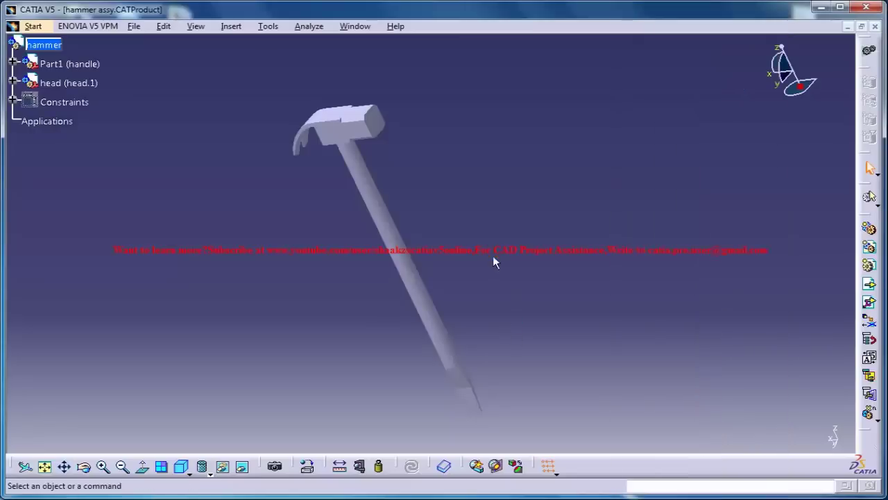
- Apply the Metal Green painting material from the Default Material Catalog to the hammer's handle and head, and close the library
mouse_move(489, 233)
middle_mouse_down()
mouse_move(493, 240)
mouse_move(489, 192)
mouse_move(491, 226)
middle_mouse_up()
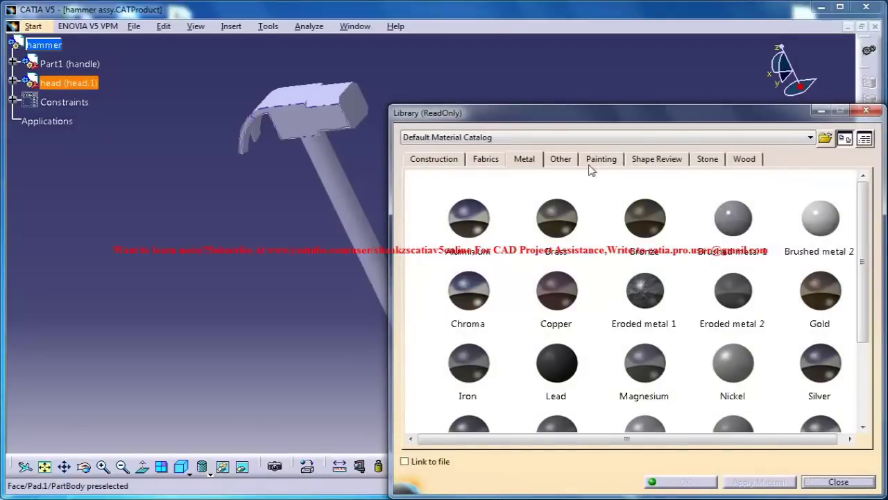
left_click(550, 160)
left_click(531, 161)
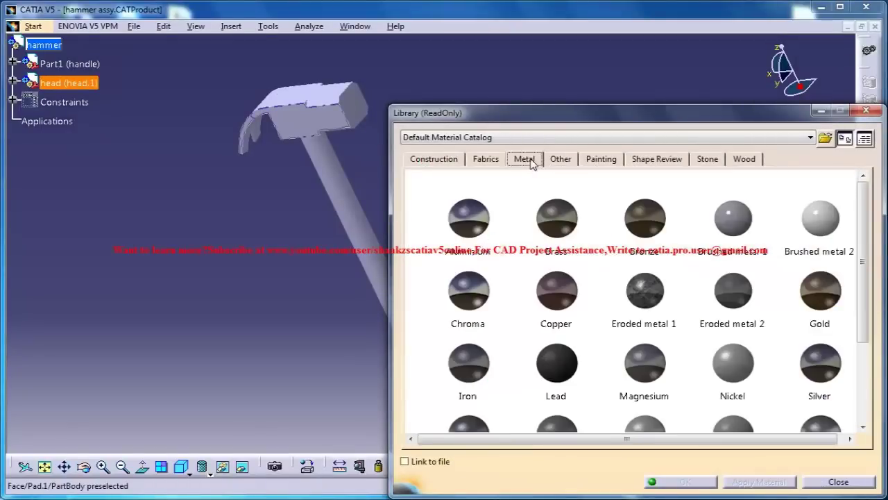
scroll(859, 230, "down", 3)
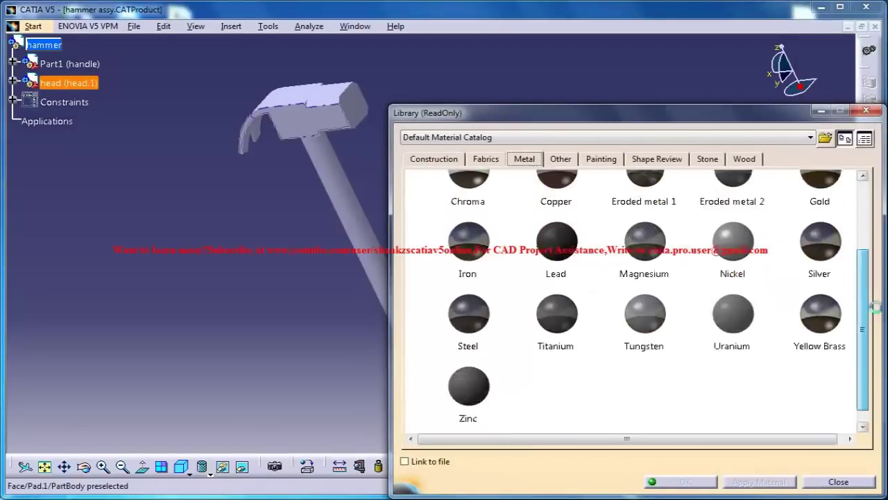
left_click_drag(865, 300, 865, 211)
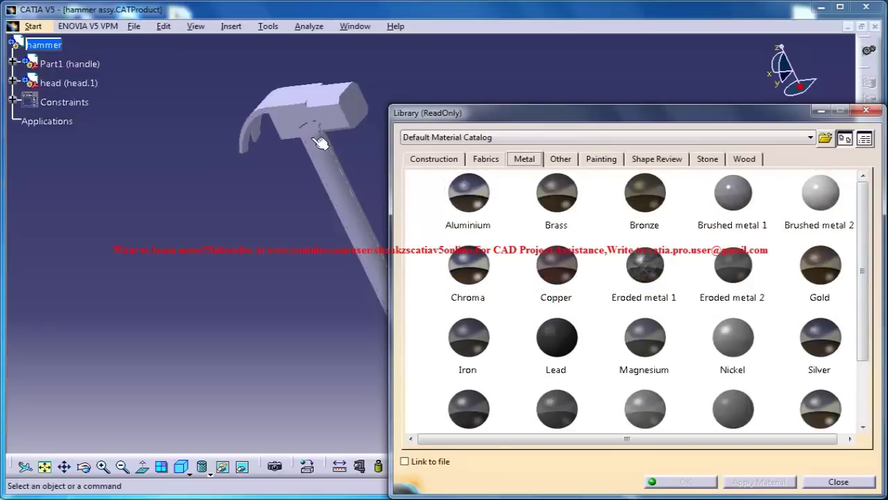
left_click(601, 159)
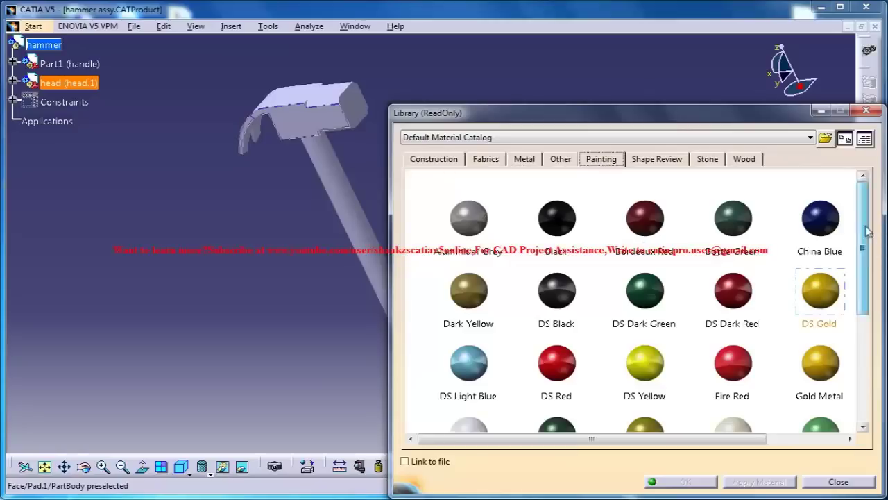
left_click_drag(863, 236, 868, 358)
left_click(542, 262)
left_click_drag(557, 299, 343, 202)
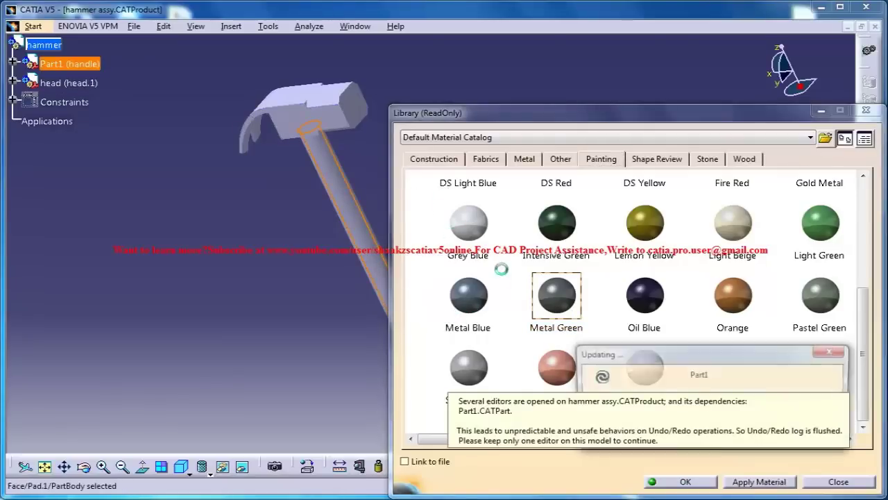
left_click_drag(557, 297, 326, 121)
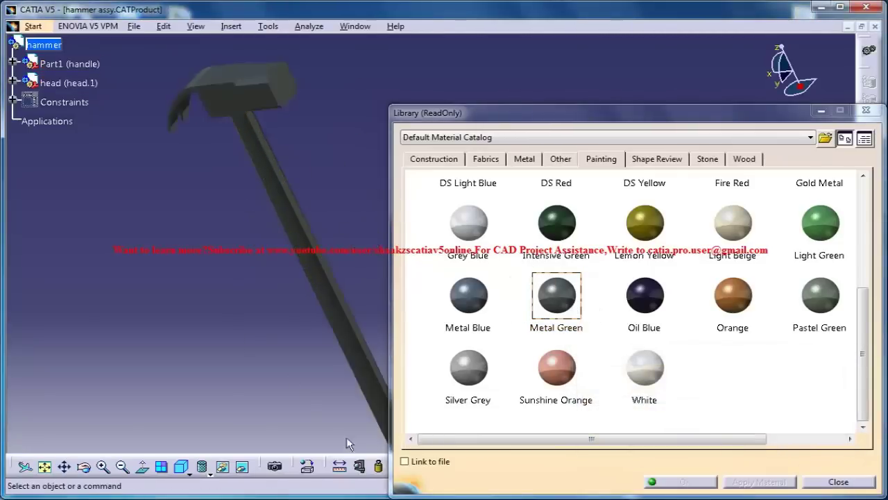
left_click(866, 110)
middle_click(406, 213)
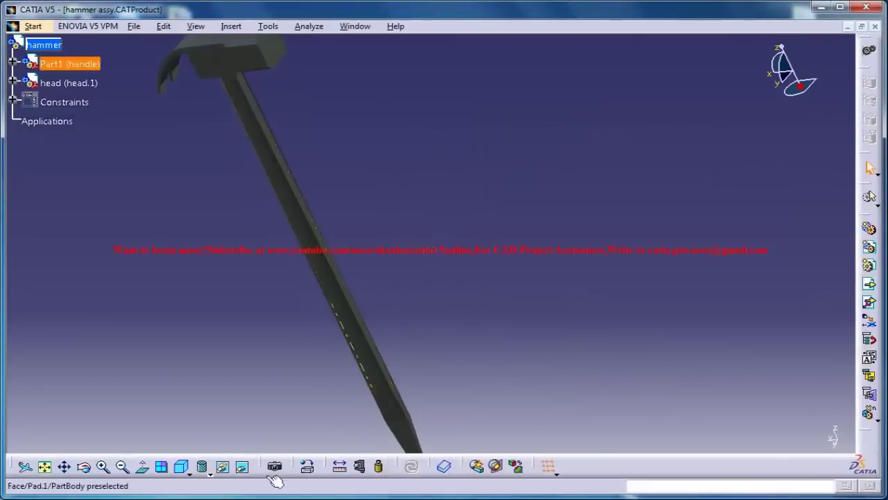
left_click(210, 473)
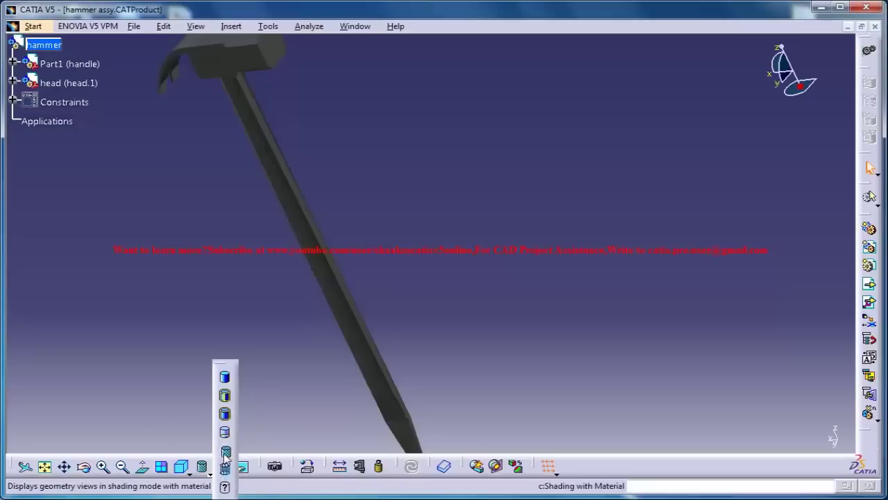
left_click(299, 318)
- Start the Photo Studio Easy tools and accept the scene with DefaultBackground.jpg as the background image
middle_click_drag(457, 201, 511, 268)
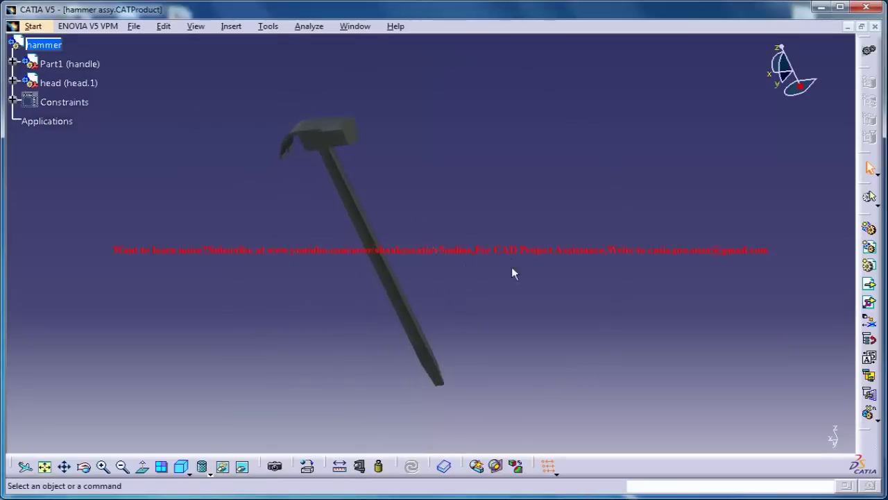
left_click(275, 466)
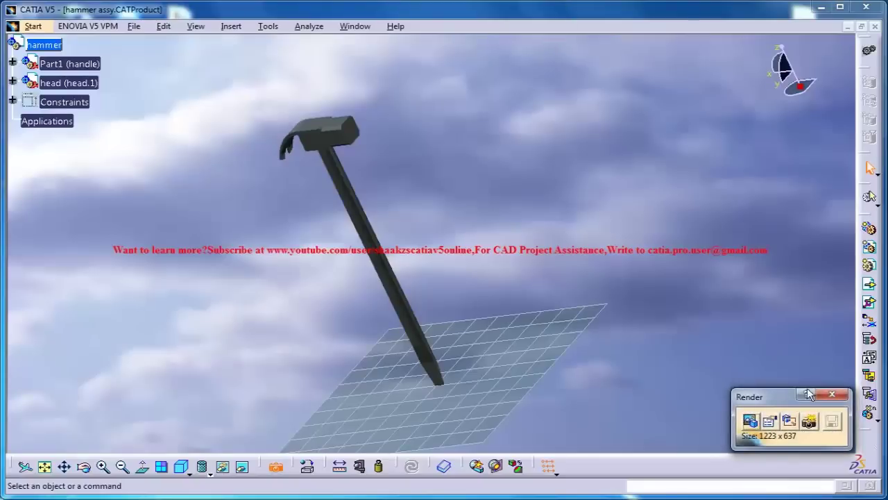
left_click(749, 421)
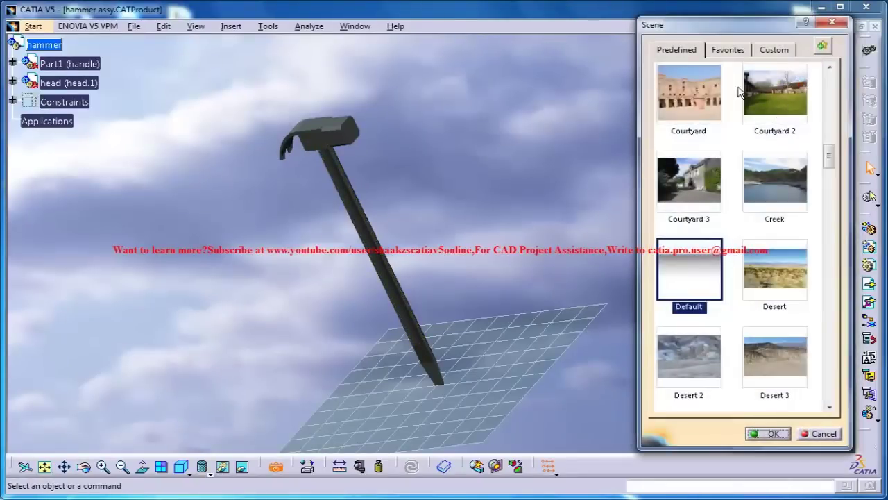
left_click(730, 49)
left_click(772, 50)
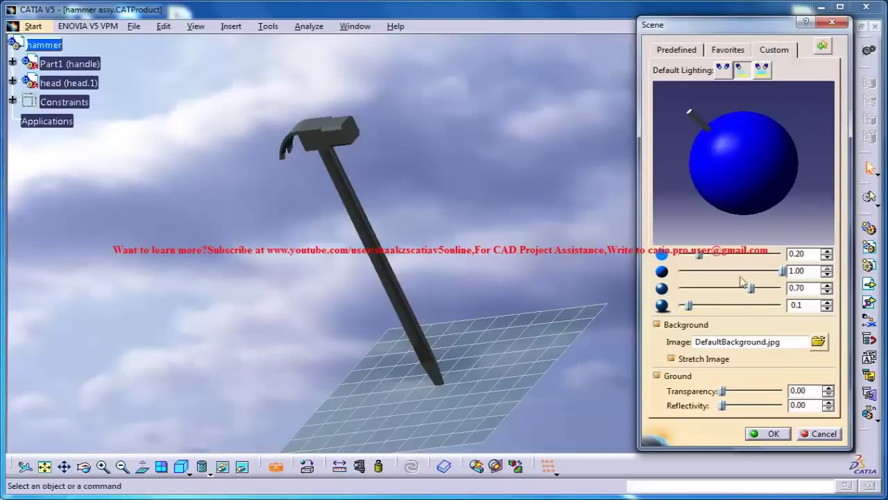
left_click(766, 433)
- Confirm the rendering options with High quality, Realistic Lighting and Screen resolution
left_click(766, 422)
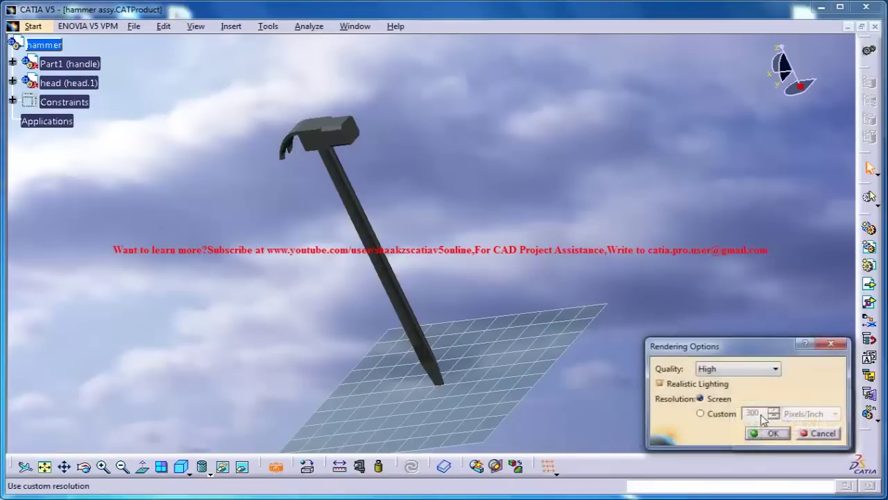
left_click(737, 368)
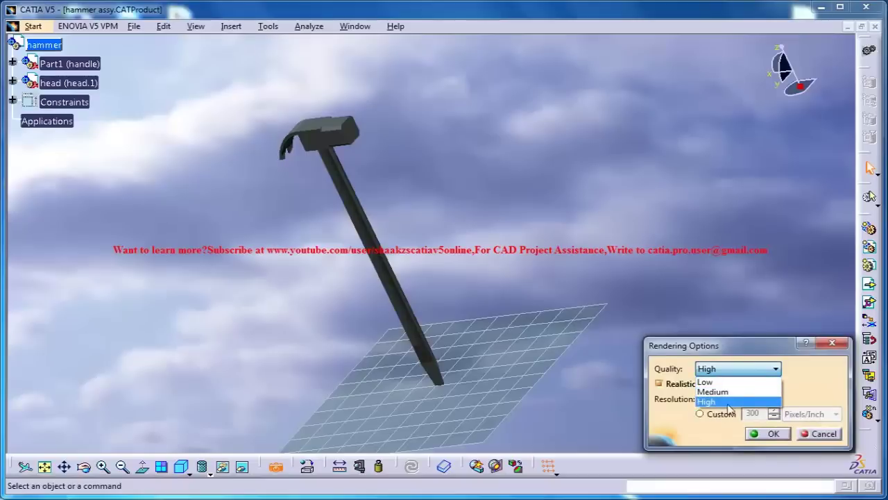
left_click(774, 439)
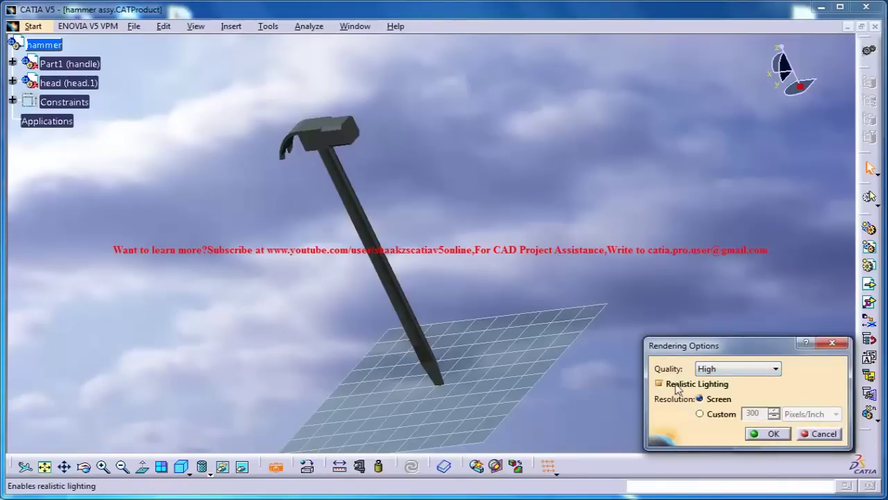
left_click(772, 434)
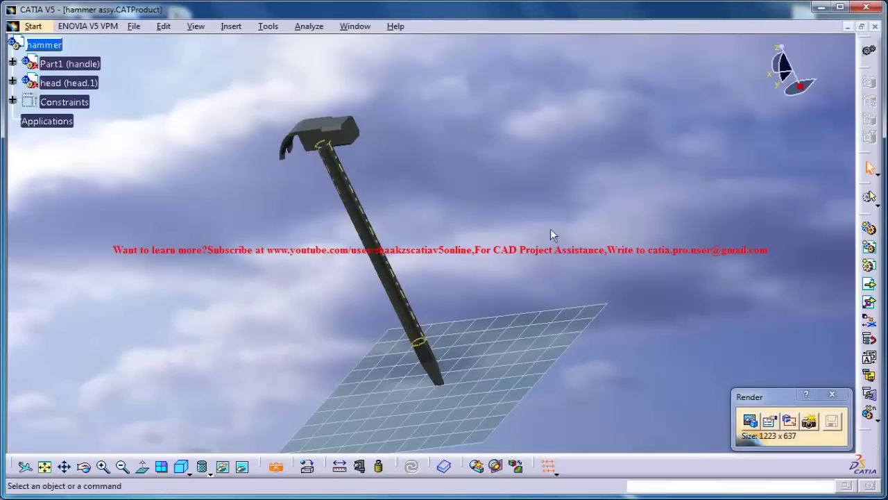
- Render the complete hammer against the sky background and delete the blank sticky note covering the view
middle_click_drag(442, 182, 497, 170)
middle_click_drag(535, 258, 623, 243)
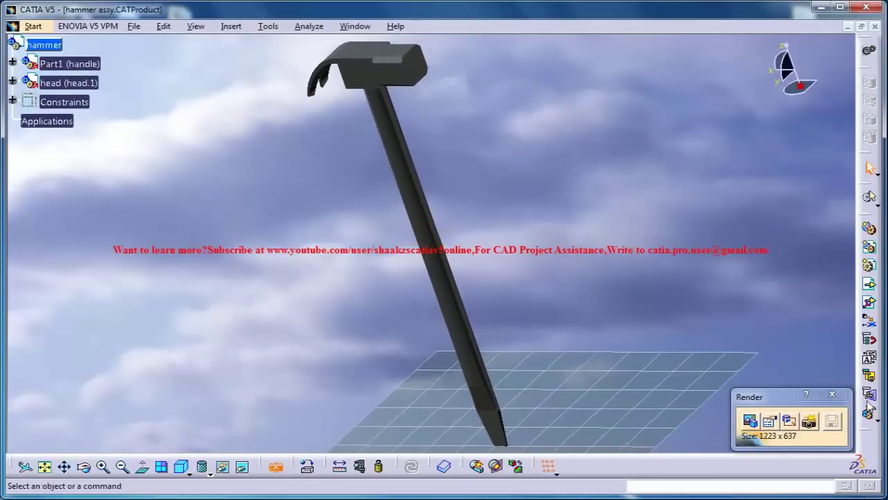
left_click(809, 422)
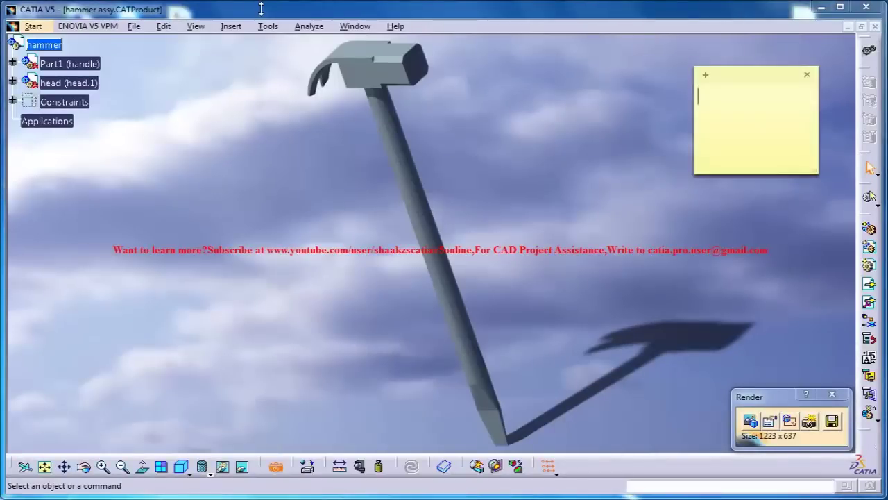
left_click(807, 75)
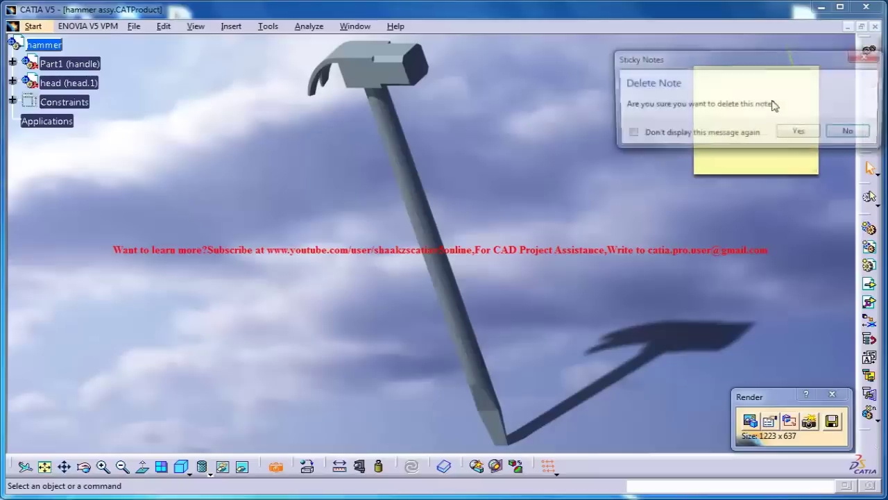
left_click(800, 133)
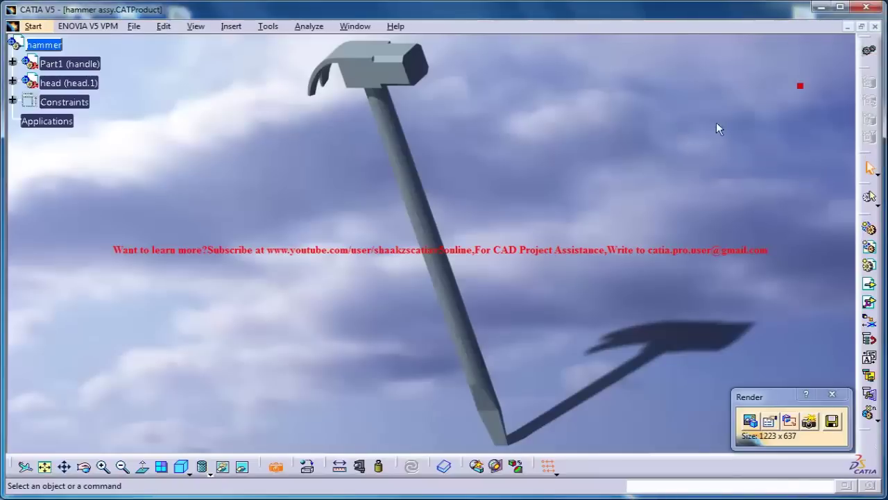